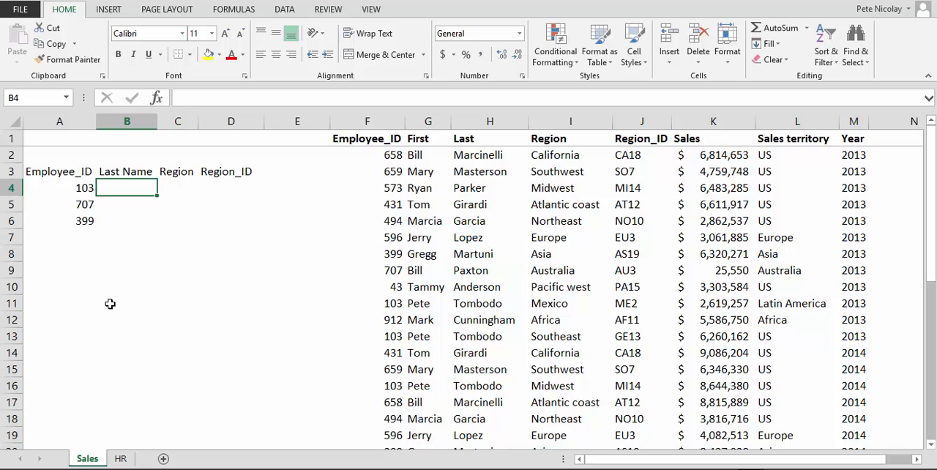
Step: Enter a VLOOKUP in B4 that finds A4's employee ID, as a literal number, in columns F:H and returns column 3 with match type 0
{"action": "type", "text": "=vl"}
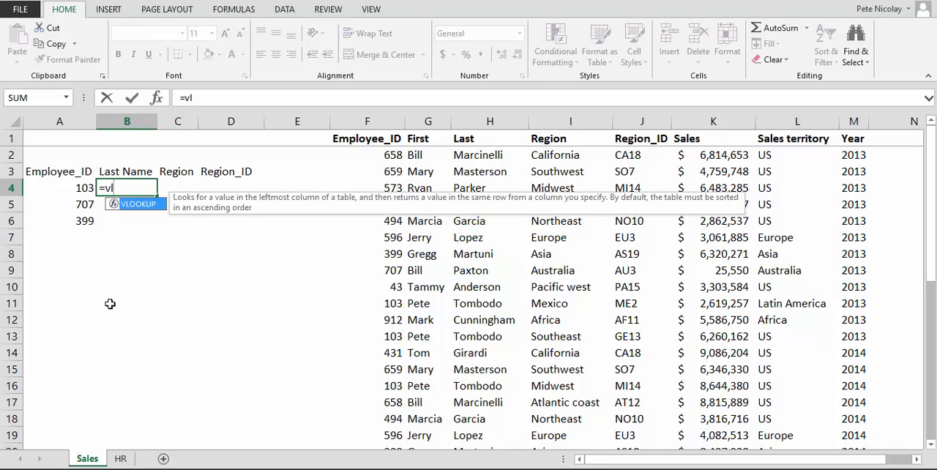
{"action": "key", "text": "Tab"}
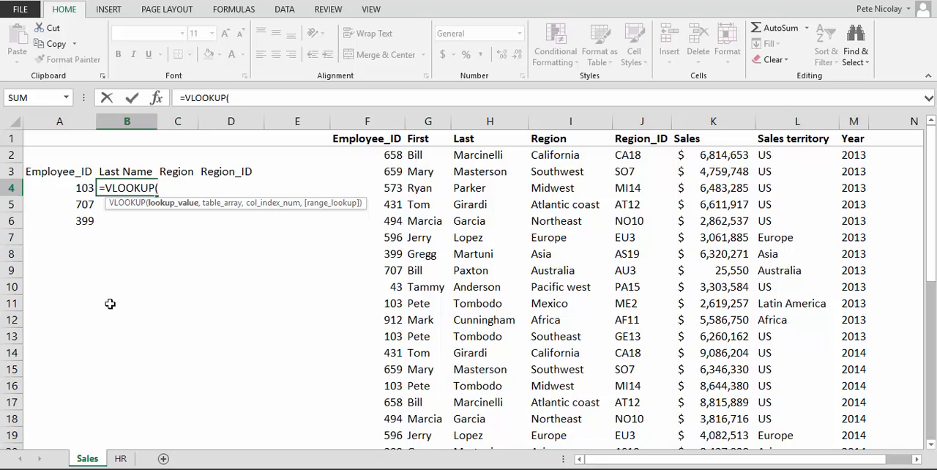
{"action": "type", "text": "103,"}
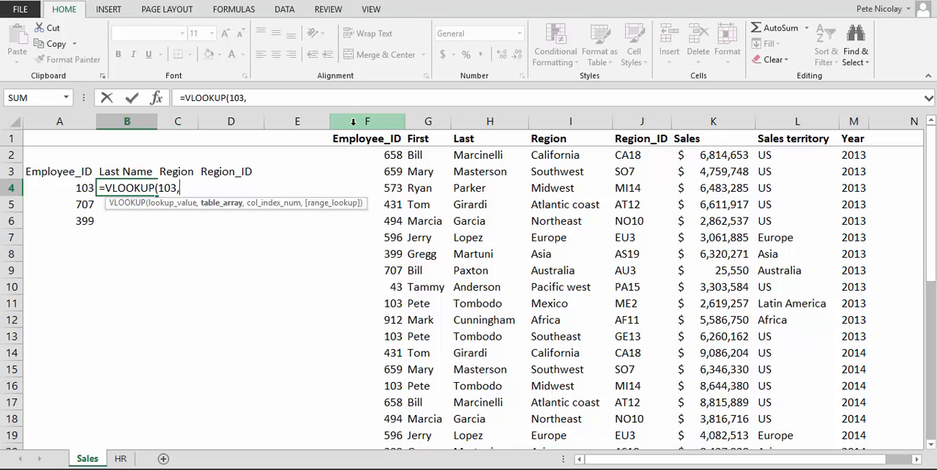
{"action": "left_click_drag", "start_coordinate": [354, 123], "coordinate": [471, 140]}
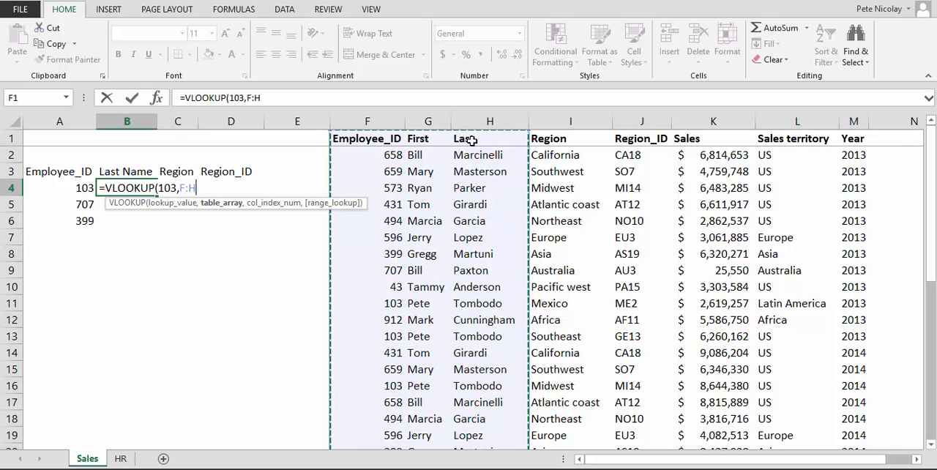
{"action": "type", "text": ","}
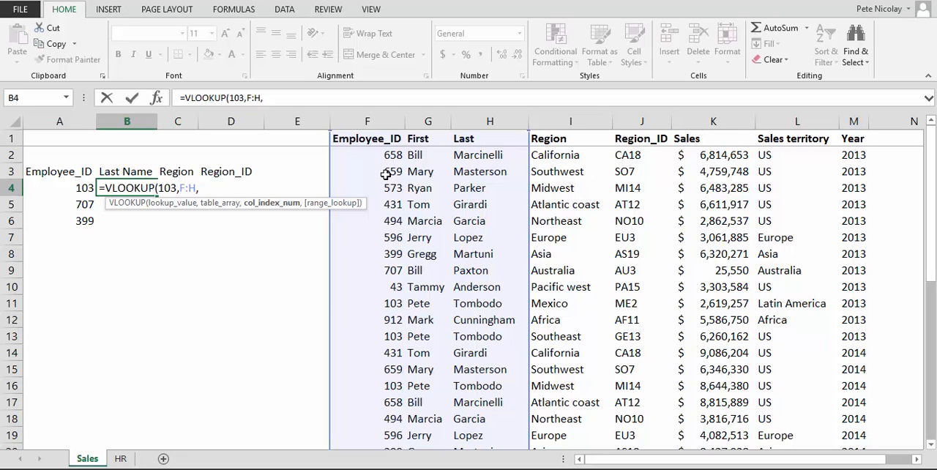
{"action": "type", "text": "3,"}
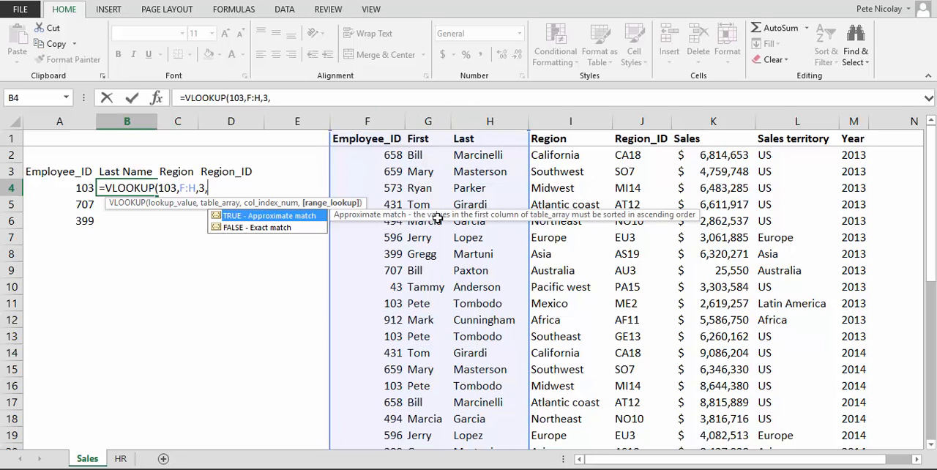
{"action": "key", "text": "Down"}
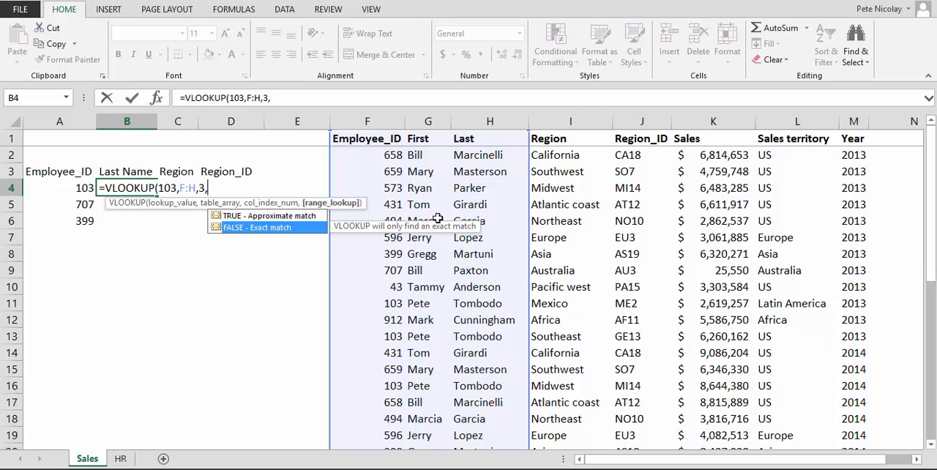
{"action": "type", "text": "0"}
{"action": "type", "text": ")"}
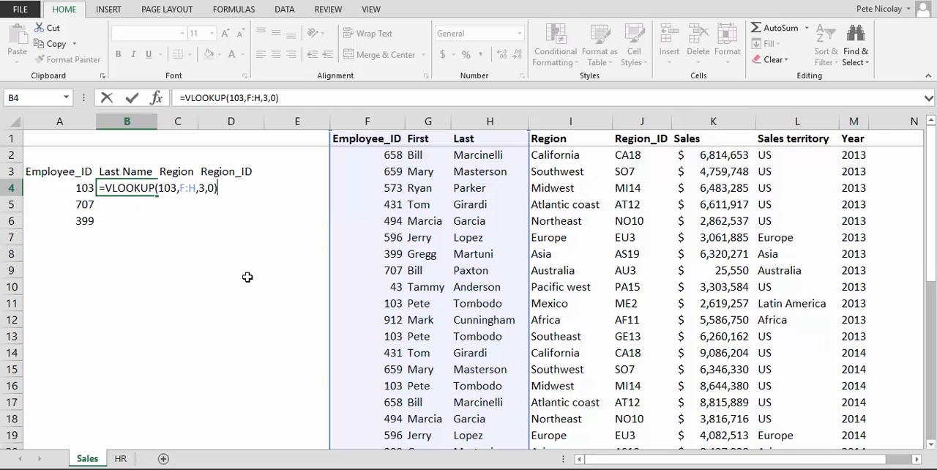
{"action": "key", "text": "Return"}
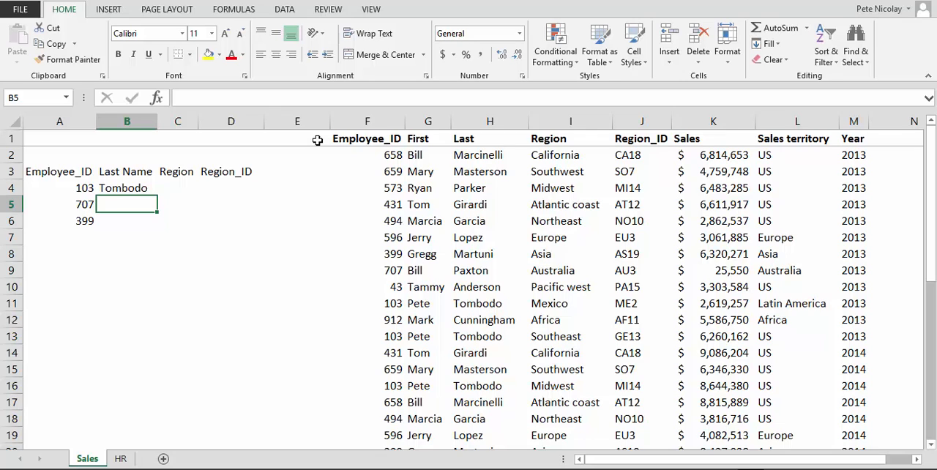
Step: Review the B4 lookup formula against the Employee_ID column F and the data columns G through L
{"action": "key", "text": "Up"}
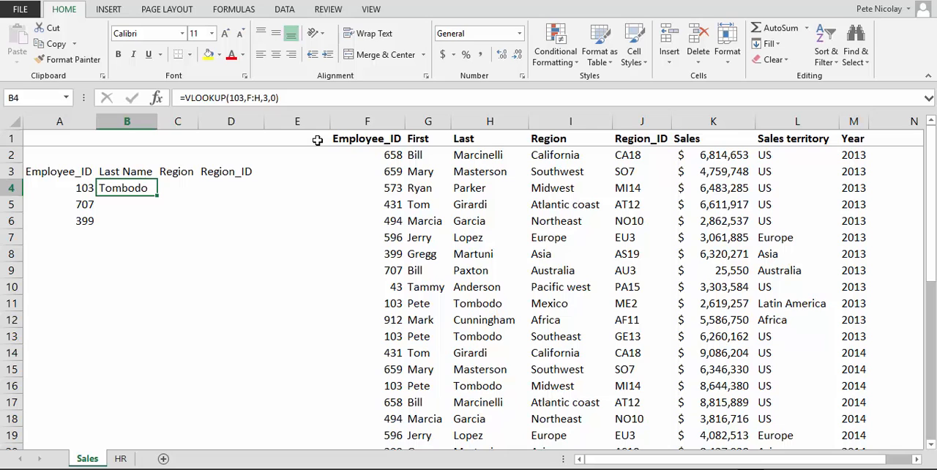
{"action": "left_click", "coordinate": [349, 117]}
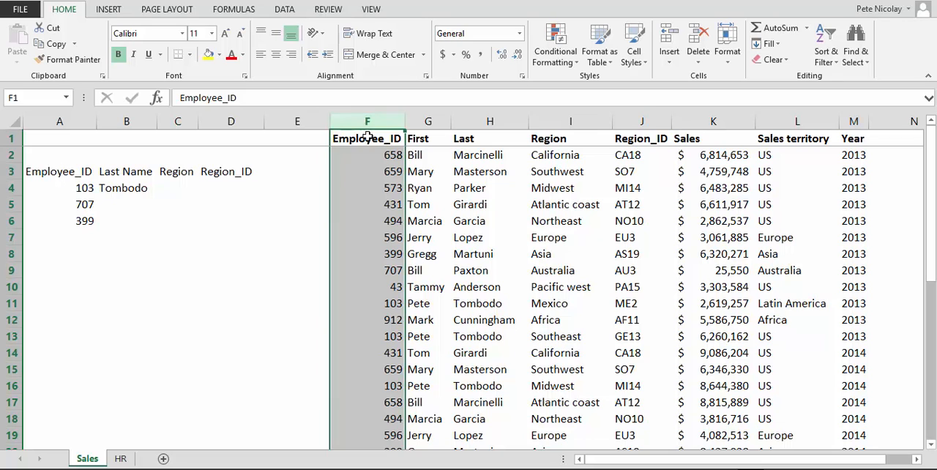
{"action": "left_click", "coordinate": [132, 189]}
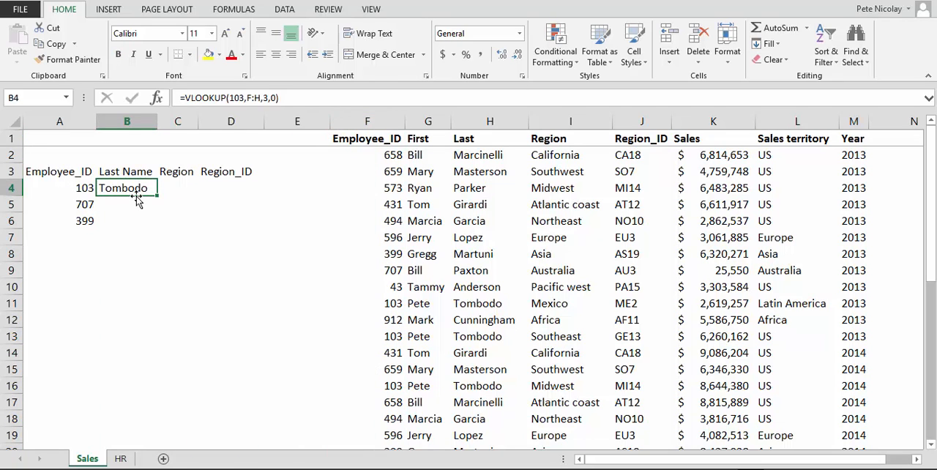
{"action": "left_click", "coordinate": [370, 121]}
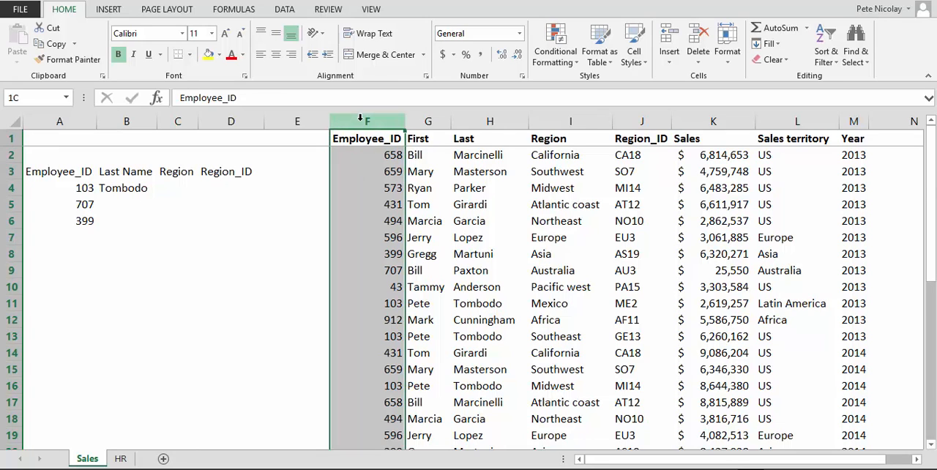
{"action": "mouse_move", "coordinate": [361, 119]}
{"action": "left_mouse_down"}
{"action": "mouse_move", "coordinate": [761, 124]}
{"action": "mouse_move", "coordinate": [347, 118]}
{"action": "left_mouse_up"}
{"action": "left_click", "coordinate": [796, 120]}
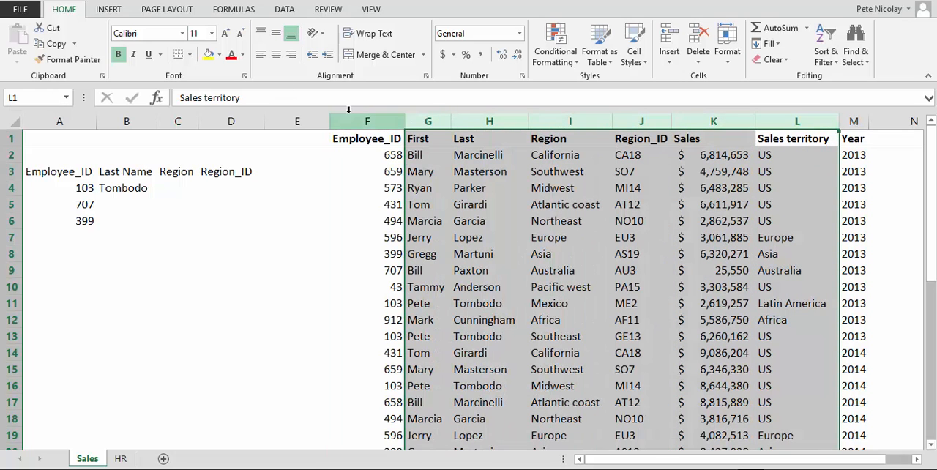
{"action": "left_click", "coordinate": [358, 121]}
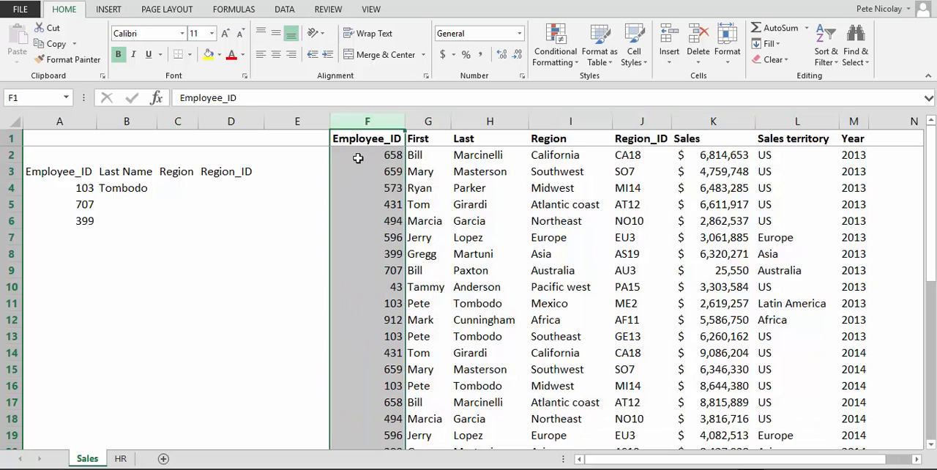
Step: Trace the Employee_ID column from F2 down to the first entry matching the ID in A4, at F11
{"action": "left_click", "coordinate": [358, 158]}
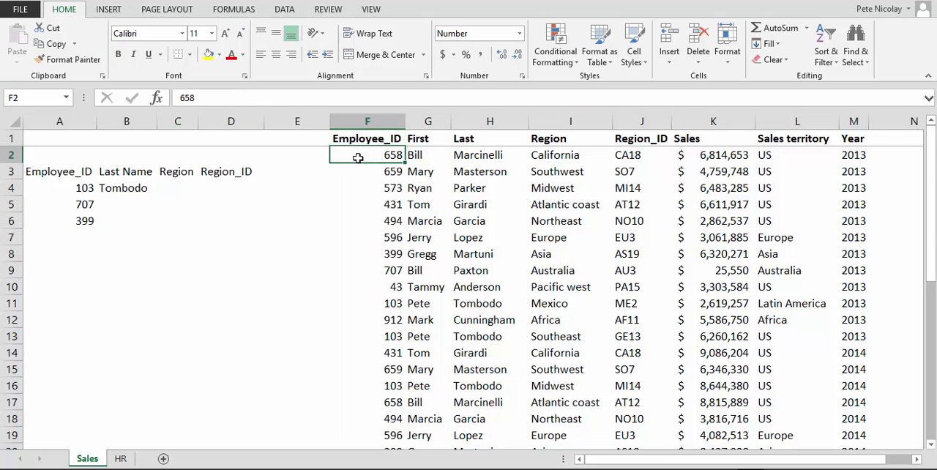
{"action": "key", "text": "Down"}
{"action": "key", "text": "Down"}
{"action": "key", "text": "Down"}
{"action": "key", "text": "Down"}
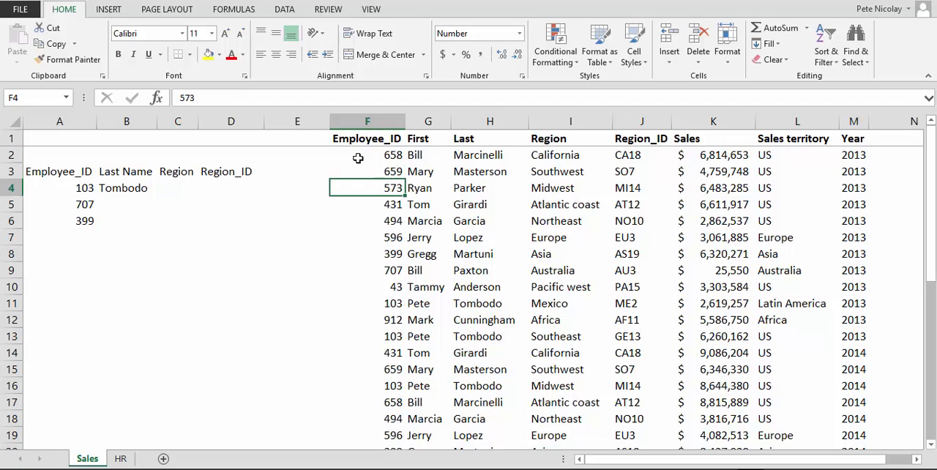
{"action": "key", "text": "Down"}
{"action": "key", "text": "Down"}
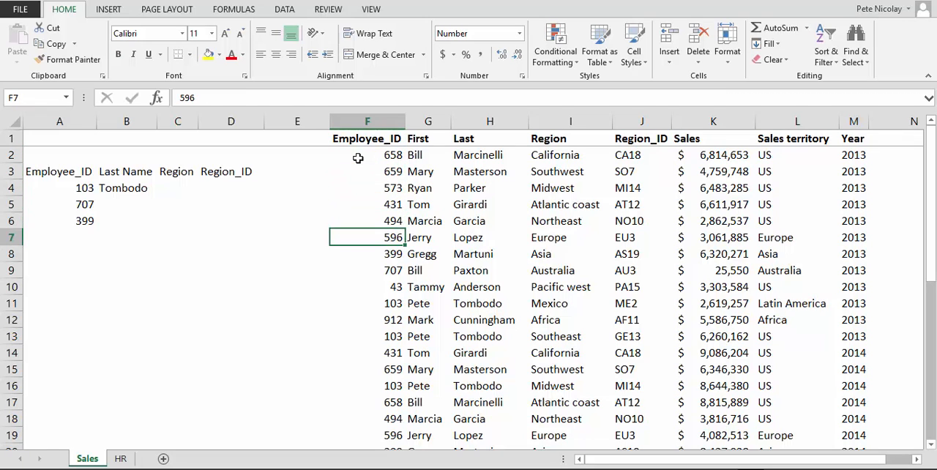
{"action": "key", "text": "Down"}
{"action": "key", "text": "Down"}
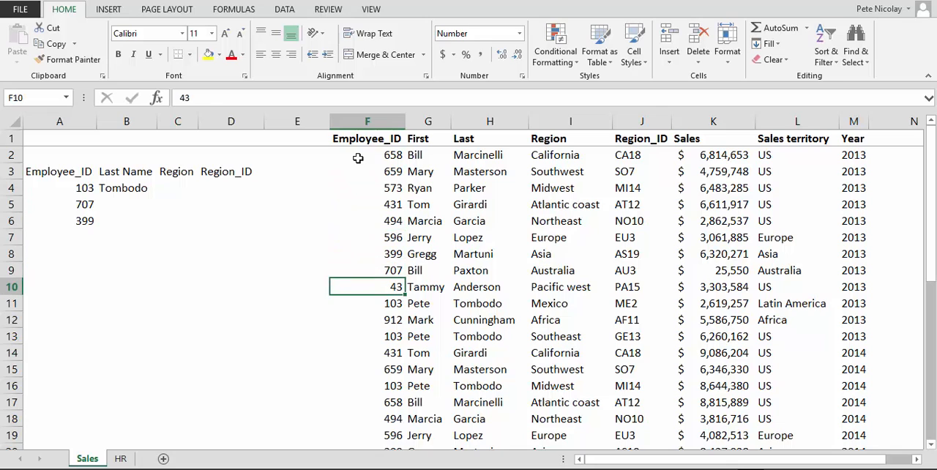
{"action": "key", "text": "Down"}
Step: Make the matching employee ID in F11 and the last name in H11 bold
{"action": "key", "text": "ctrl+b"}
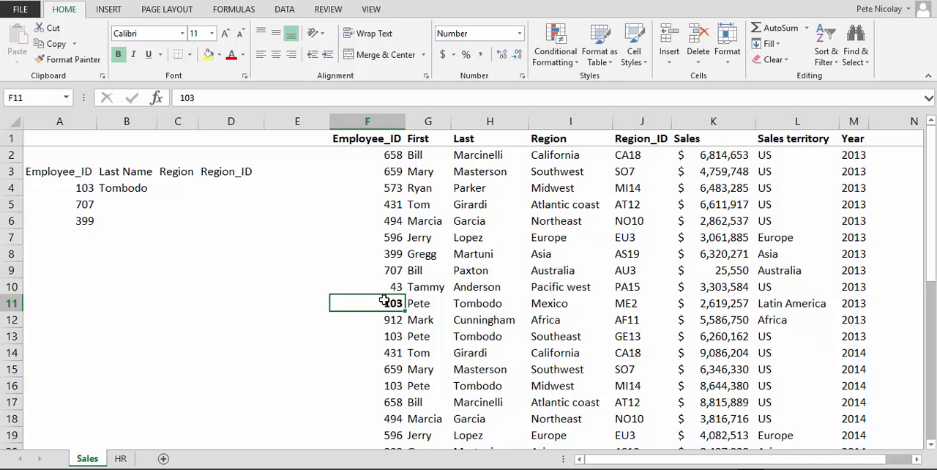
{"action": "left_click", "coordinate": [425, 303]}
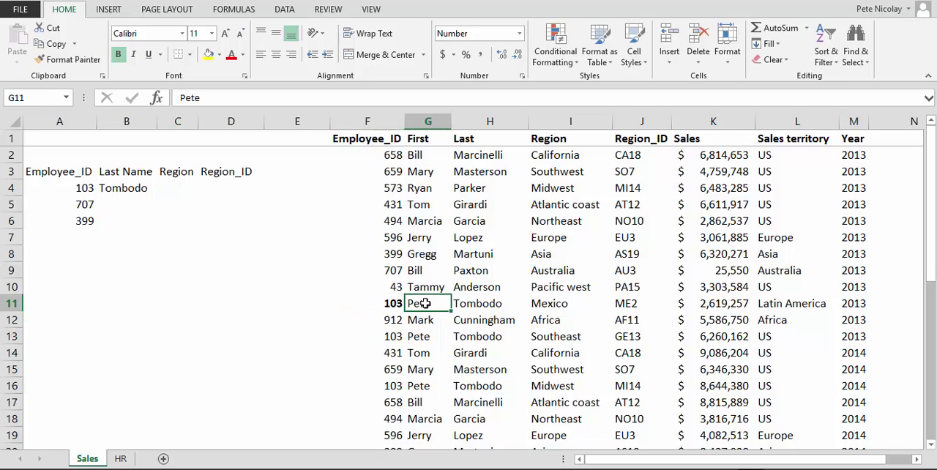
{"action": "left_click", "coordinate": [485, 304]}
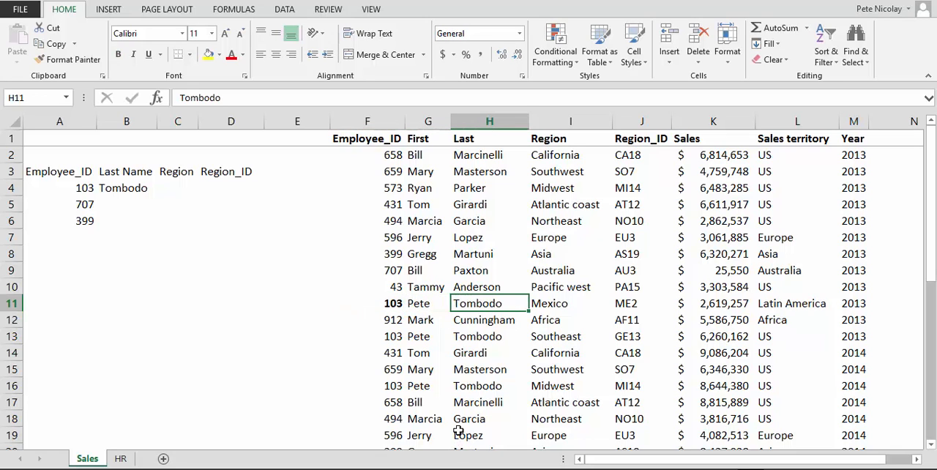
{"action": "key", "text": "ctrl+b"}
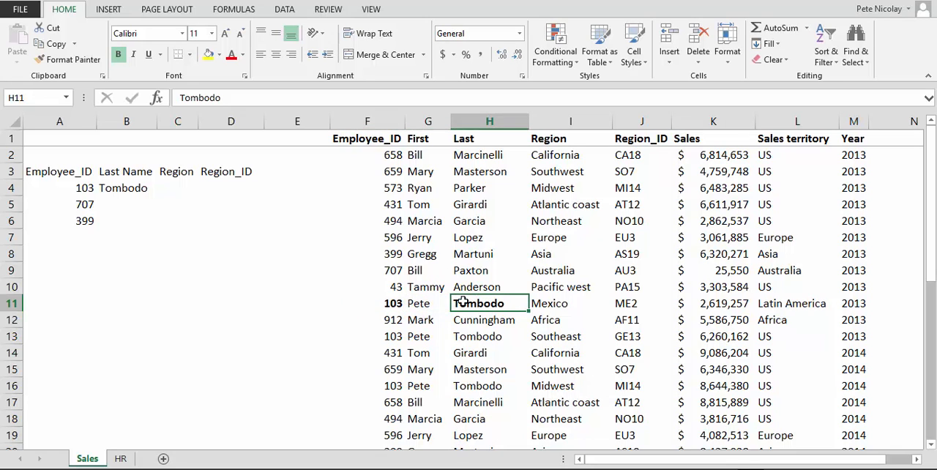
Step: Enter a VLOOKUP in B5 that finds A5's employee ID, as a literal number, in columns F:H and returns column 3 with match type 0
{"action": "left_click", "coordinate": [129, 189]}
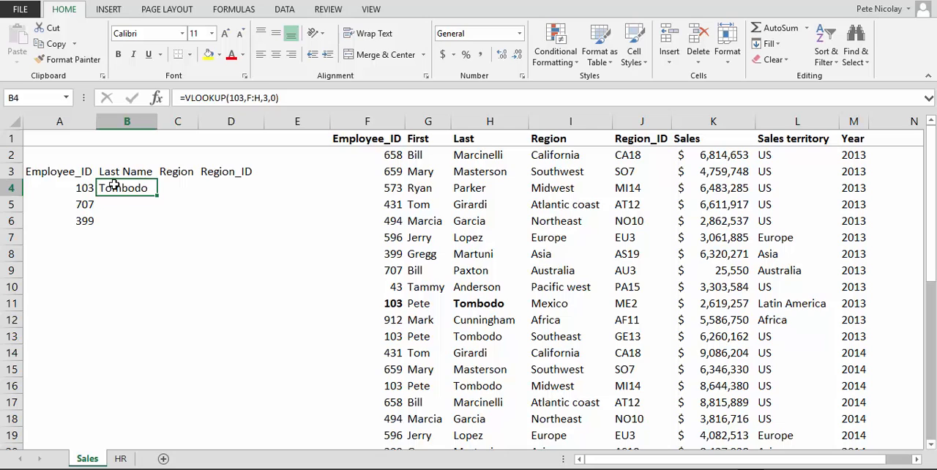
{"action": "key", "text": "Down"}
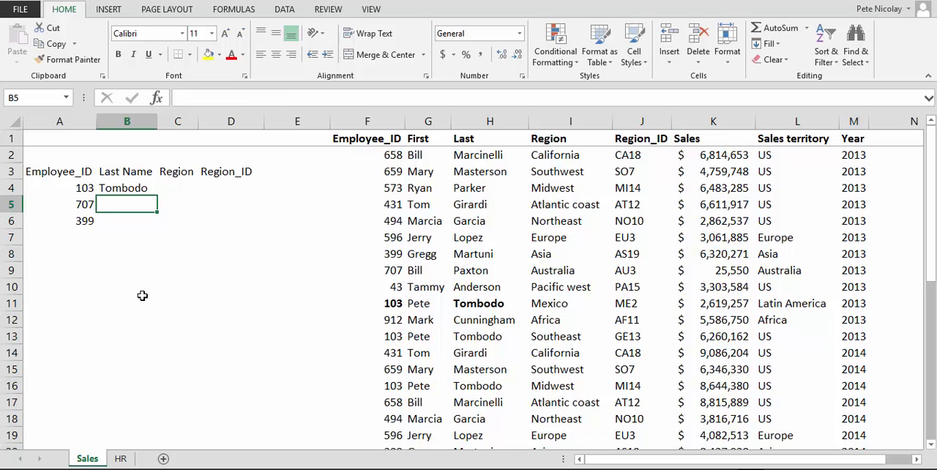
{"action": "type", "text": "=vl"}
{"action": "key", "text": "Tab"}
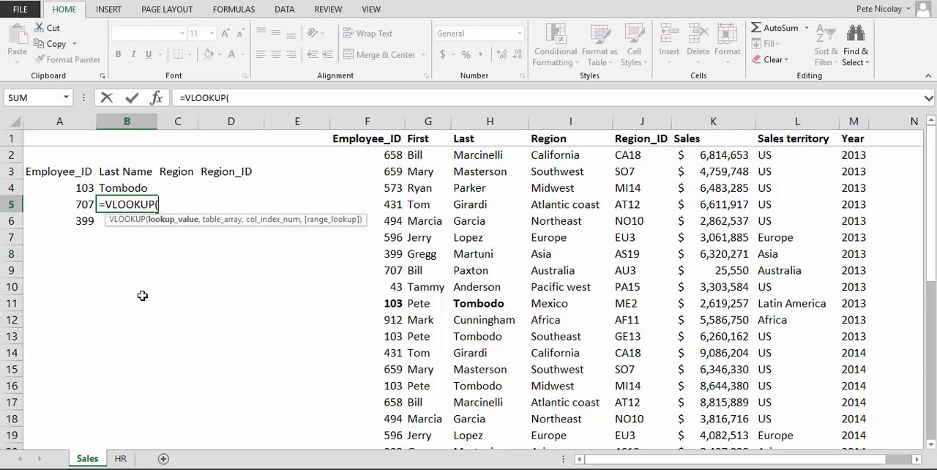
{"action": "type", "text": "707,"}
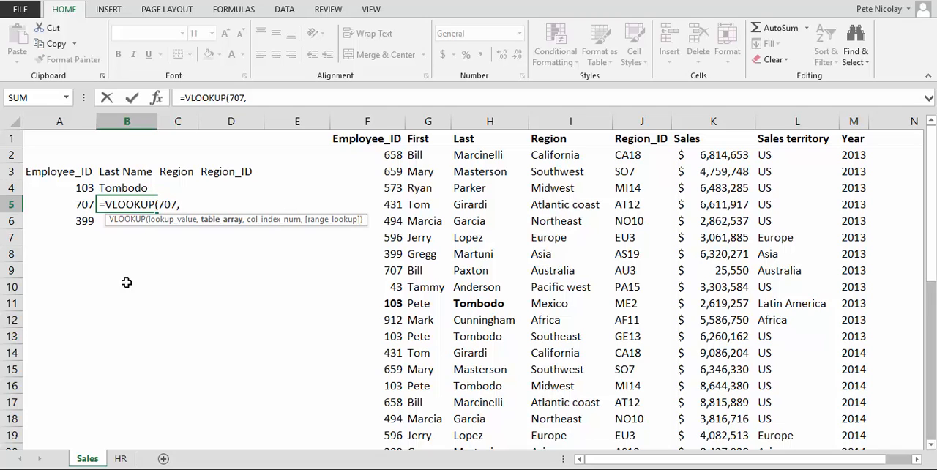
{"action": "left_click", "coordinate": [368, 122]}
{"action": "mouse_move", "coordinate": [367, 121]}
{"action": "left_mouse_down"}
{"action": "mouse_move", "coordinate": [479, 129]}
{"action": "mouse_move", "coordinate": [466, 138]}
{"action": "mouse_move", "coordinate": [399, 128]}
{"action": "mouse_move", "coordinate": [394, 137]}
{"action": "mouse_move", "coordinate": [410, 139]}
{"action": "mouse_move", "coordinate": [457, 139]}
{"action": "mouse_move", "coordinate": [393, 130]}
{"action": "mouse_move", "coordinate": [636, 146]}
{"action": "mouse_move", "coordinate": [399, 141]}
{"action": "mouse_move", "coordinate": [489, 151]}
{"action": "left_mouse_up"}
{"action": "left_click_drag", "start_coordinate": [490, 152], "coordinate": [490, 151]}
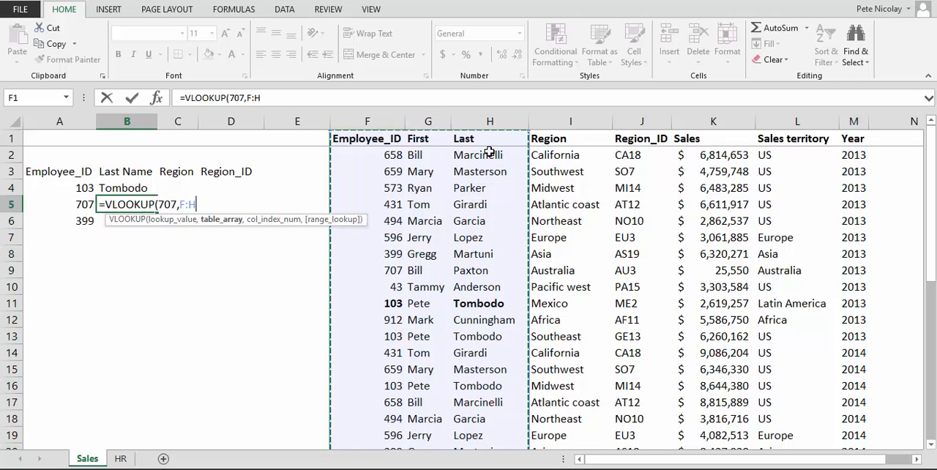
{"action": "type", "text": ","}
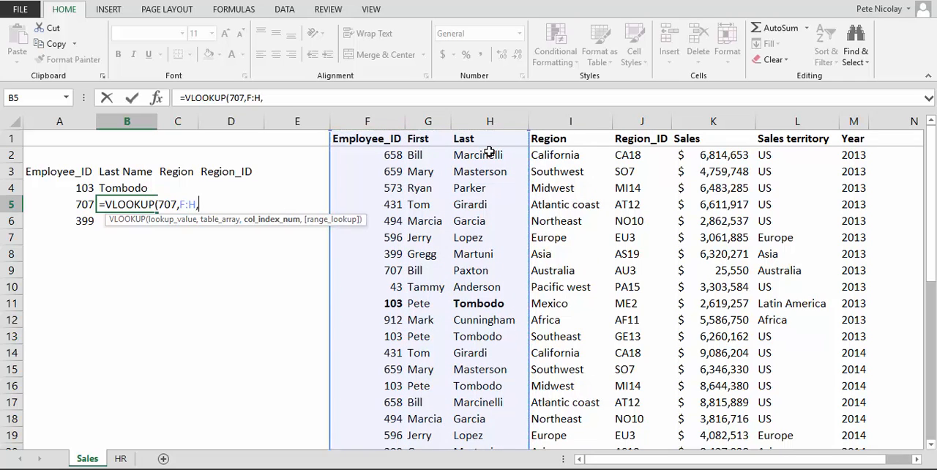
{"action": "type", "text": "3,"}
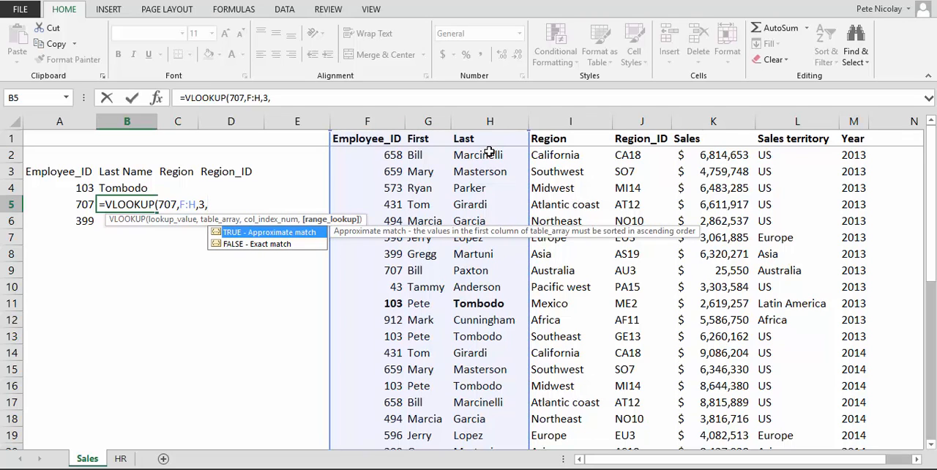
{"action": "type", "text": "0)"}
{"action": "key", "text": "Return"}
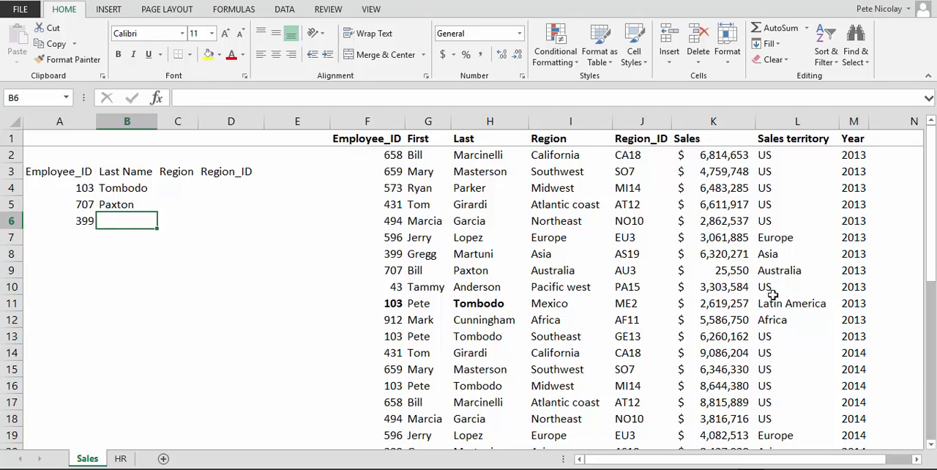
Step: Remove the bold formatting from the matched record in F11:H11
{"action": "left_click_drag", "start_coordinate": [388, 305], "coordinate": [463, 315]}
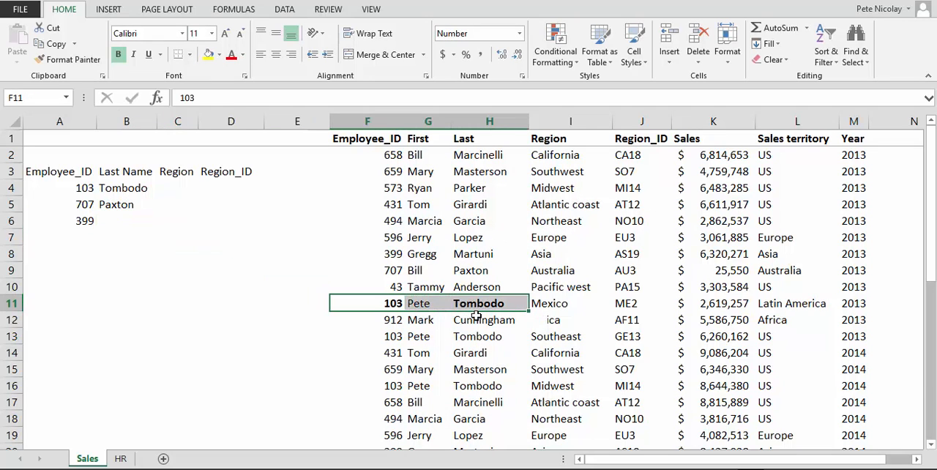
{"action": "key", "text": "ctrl+b"}
Step: Trace the Employee_ID column from F2 down to the entry matching the ID in A5, at F9
{"action": "left_click", "coordinate": [369, 154]}
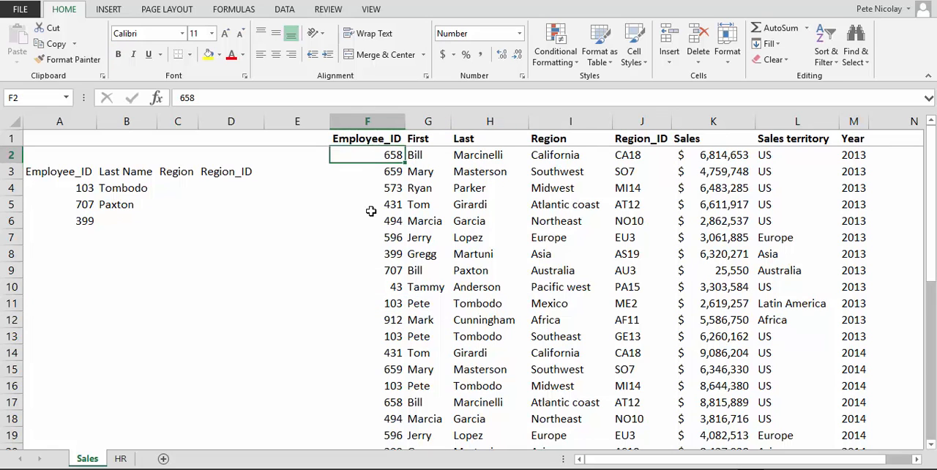
{"action": "key", "text": "Down"}
{"action": "key", "text": "Down"}
{"action": "key", "text": "Down"}
{"action": "key", "text": "Down"}
{"action": "key", "text": "Down"}
{"action": "key", "text": "Down"}
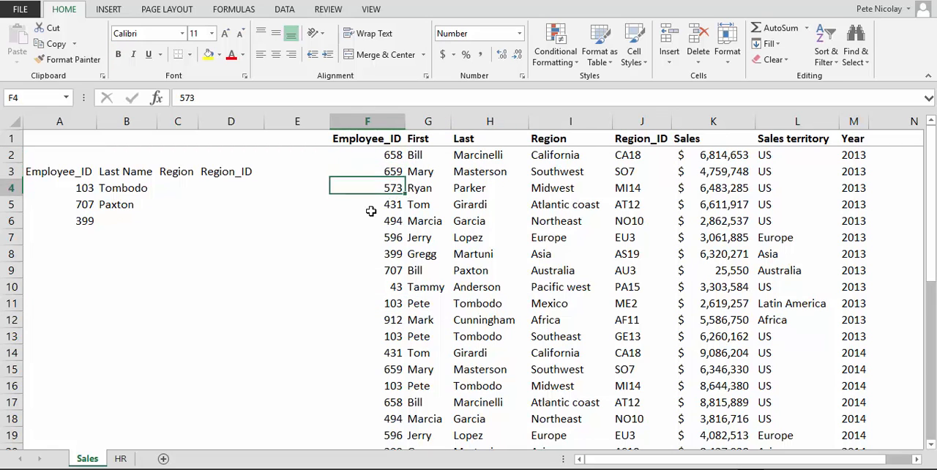
{"action": "key", "text": "Down"}
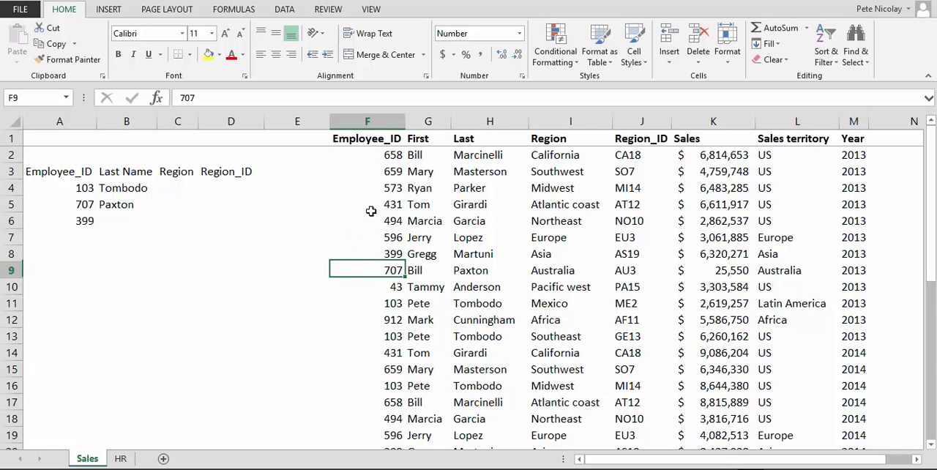
Step: Make the matching employee ID in F9 and the last name in H9 bold, and compare them with the lookup in B5
{"action": "key", "text": "ctrl+b"}
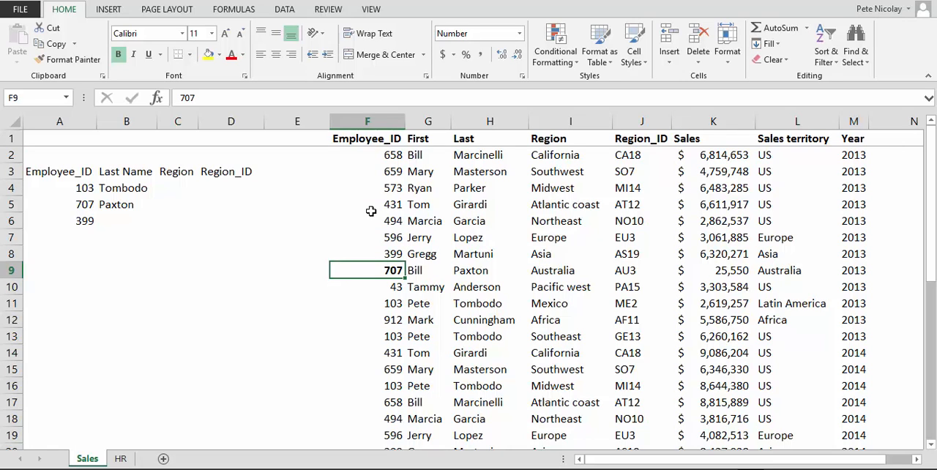
{"action": "key", "text": "Right"}
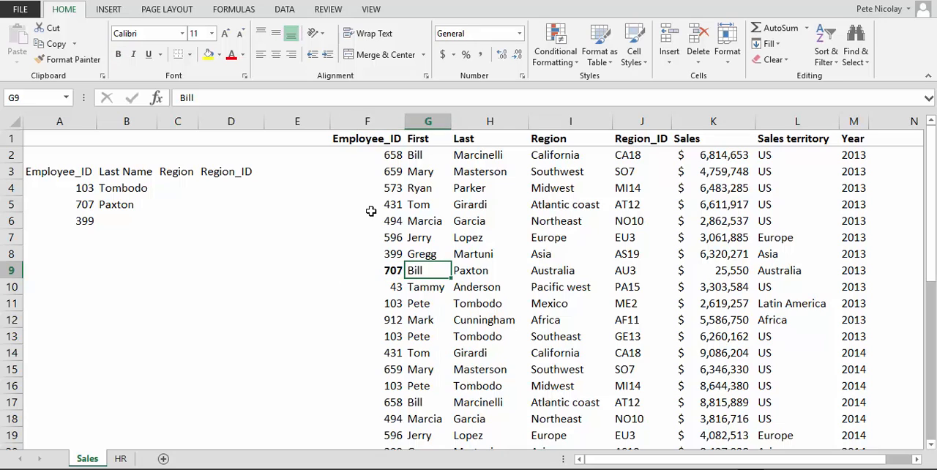
{"action": "key", "text": "Right"}
{"action": "key", "text": "ctrl+b"}
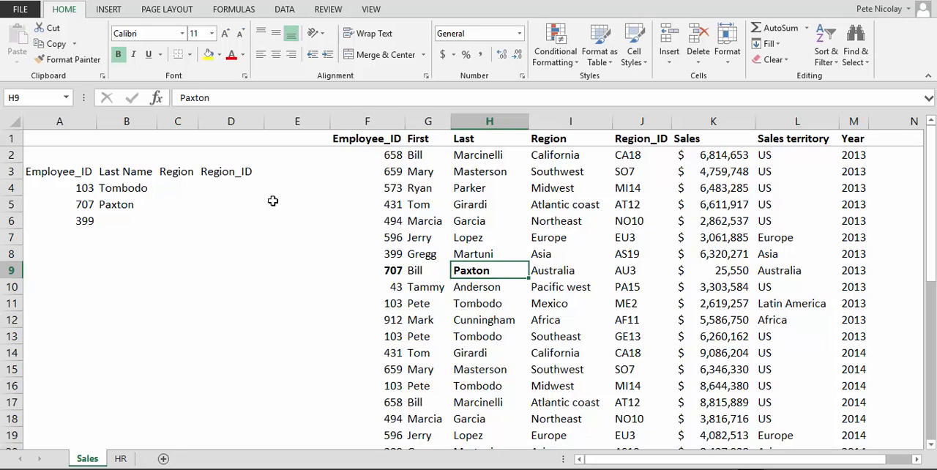
{"action": "left_click", "coordinate": [146, 199]}
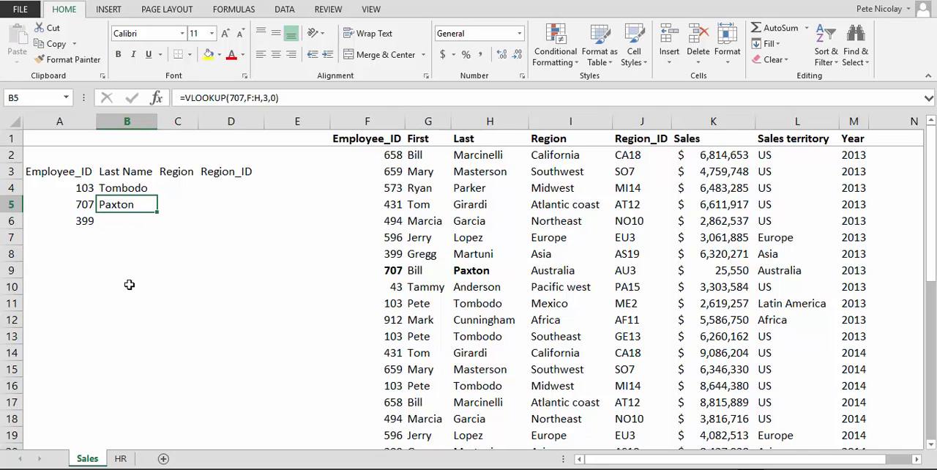
Step: Remove the bold formatting from the matched record in F9:H9
{"action": "left_click_drag", "start_coordinate": [384, 272], "coordinate": [490, 270]}
{"action": "key", "text": "ctrl+b"}
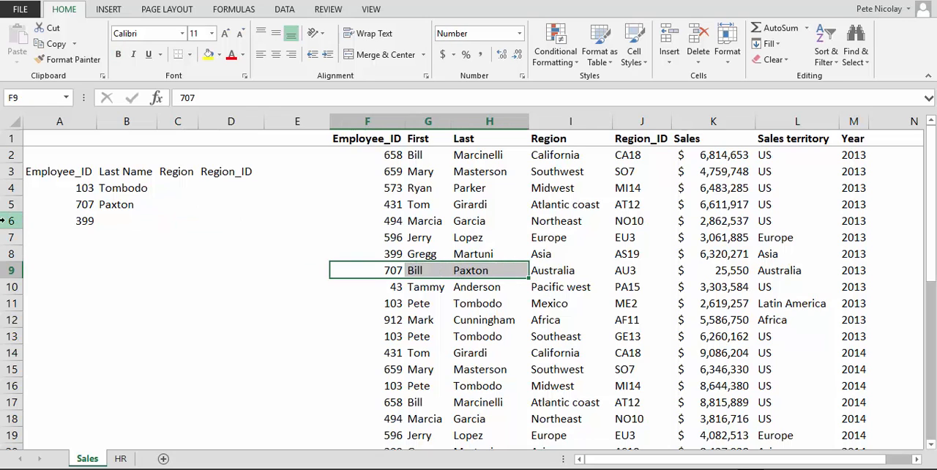
Step: Enter a VLOOKUP in B6 that looks up cell reference A6 in columns F:H and returns column 3 with match type 0
{"action": "left_click", "coordinate": [112, 220]}
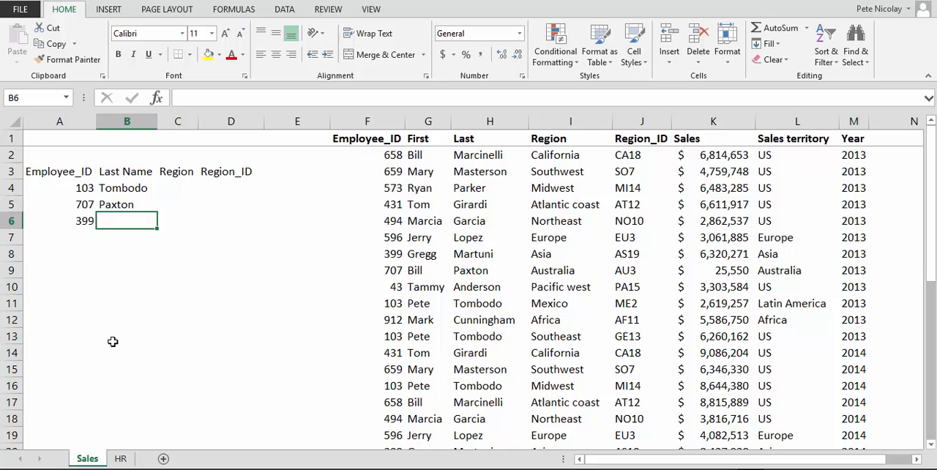
{"action": "type", "text": "=vl"}
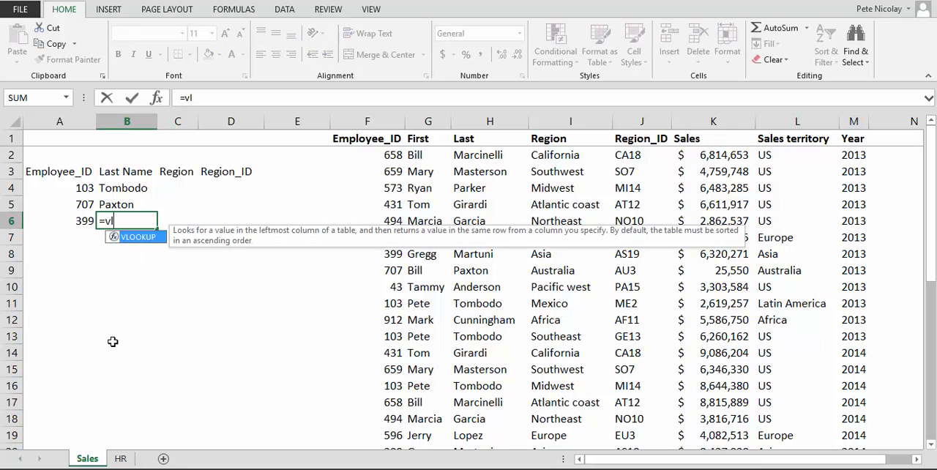
{"action": "key", "text": "Tab"}
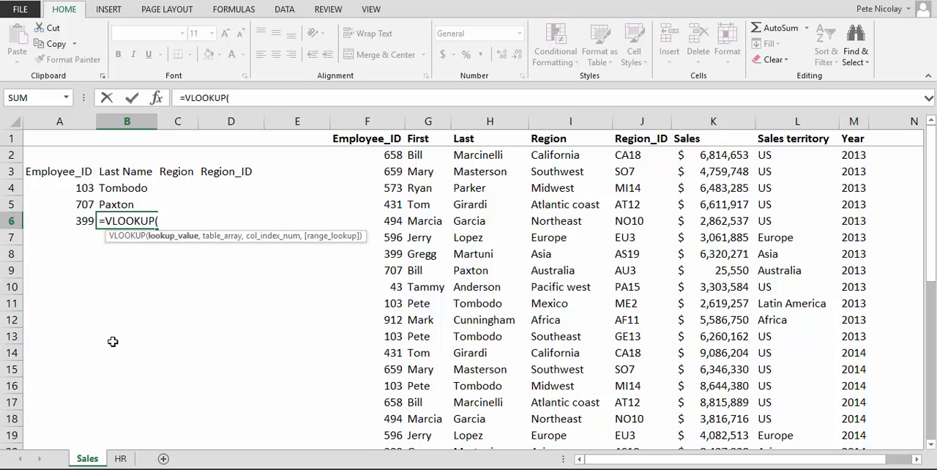
{"action": "key", "text": "Left"}
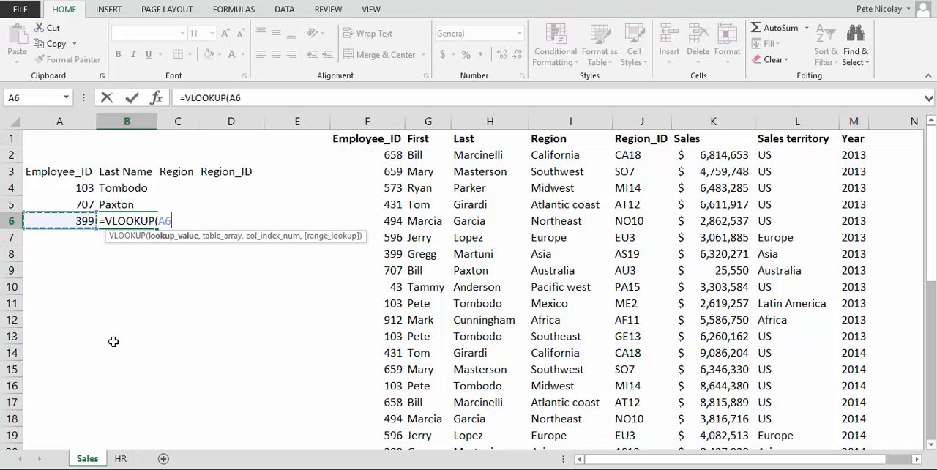
{"action": "type", "text": ","}
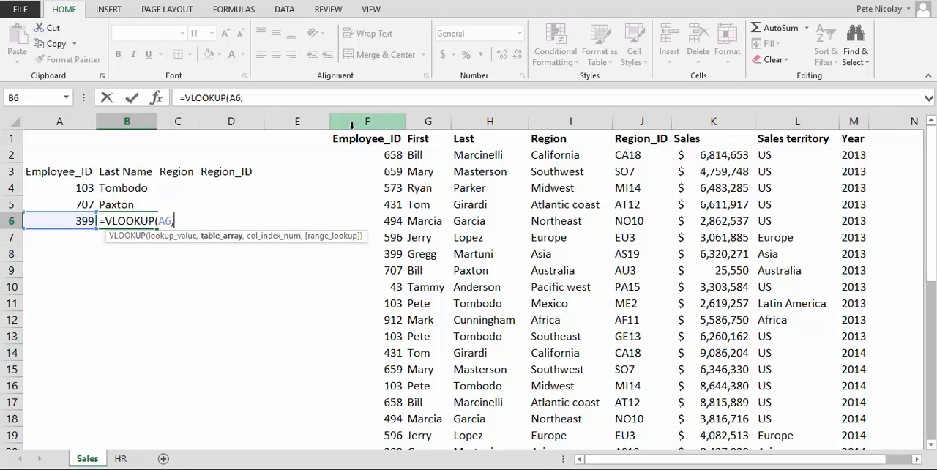
{"action": "left_click_drag", "start_coordinate": [352, 125], "coordinate": [478, 136]}
{"action": "type", "text": ","}
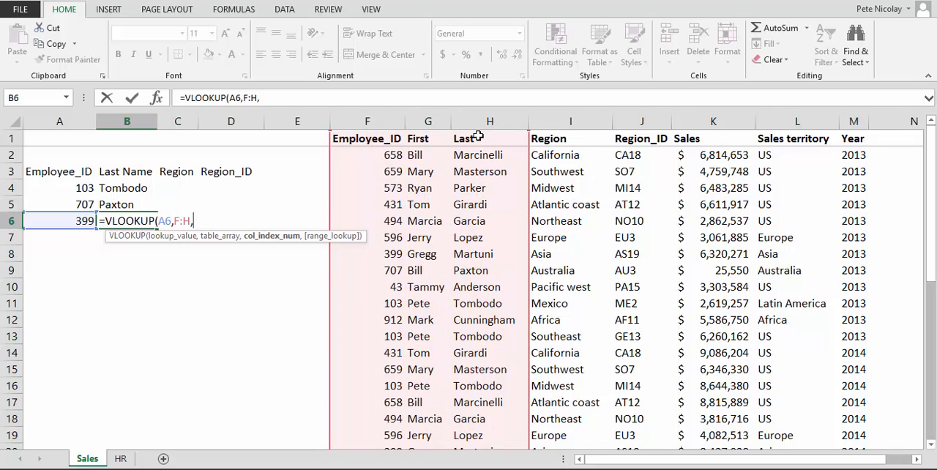
{"action": "type", "text": "3,0"}
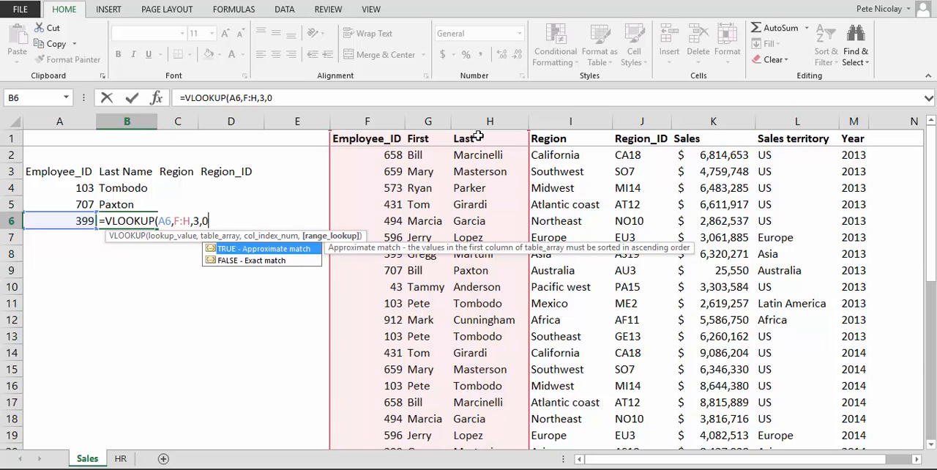
{"action": "type", "text": ")"}
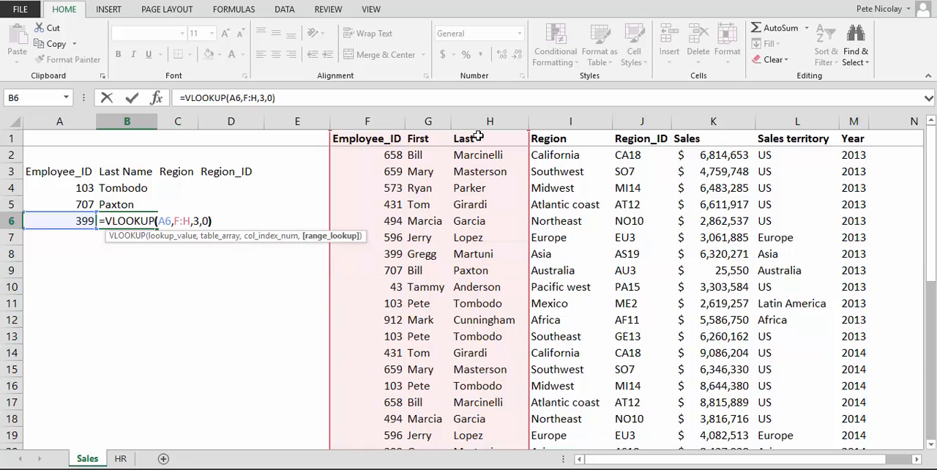
{"action": "key", "text": "Return"}
{"action": "key", "text": "Up"}
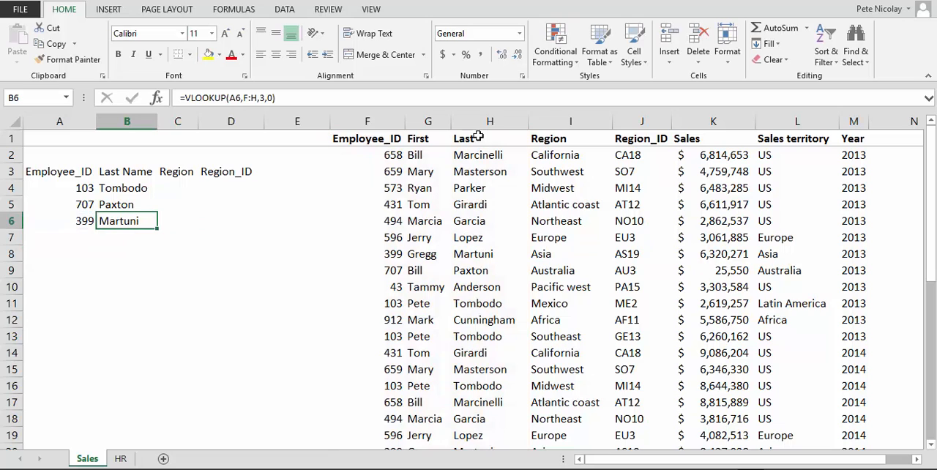
Step: Trace the Employee_ID column from F2 down to the entry matching the ID in A6, at F8
{"action": "left_click", "coordinate": [376, 155]}
{"action": "left_click_drag", "start_coordinate": [376, 155], "coordinate": [374, 183]}
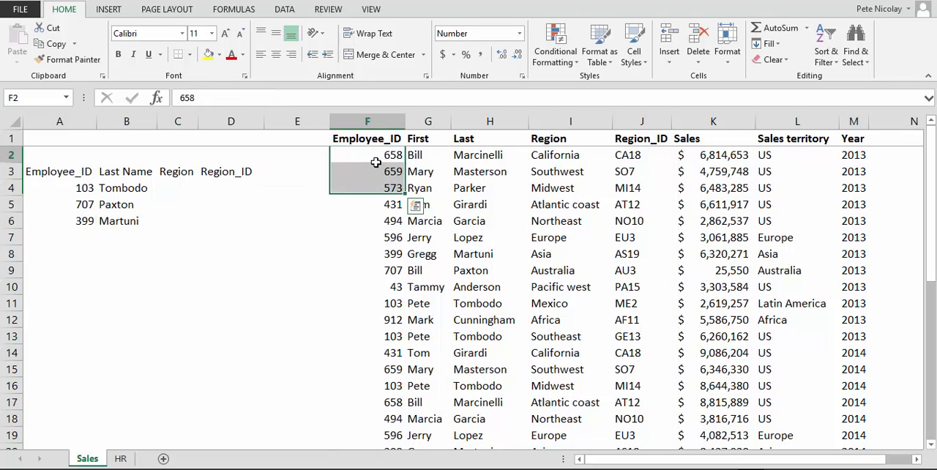
{"action": "left_click", "coordinate": [372, 156]}
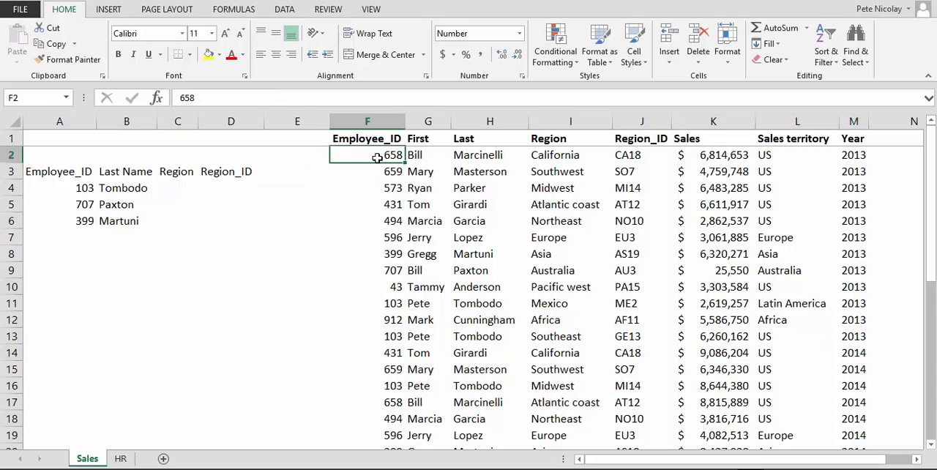
{"action": "left_click_drag", "start_coordinate": [376, 156], "coordinate": [391, 256]}
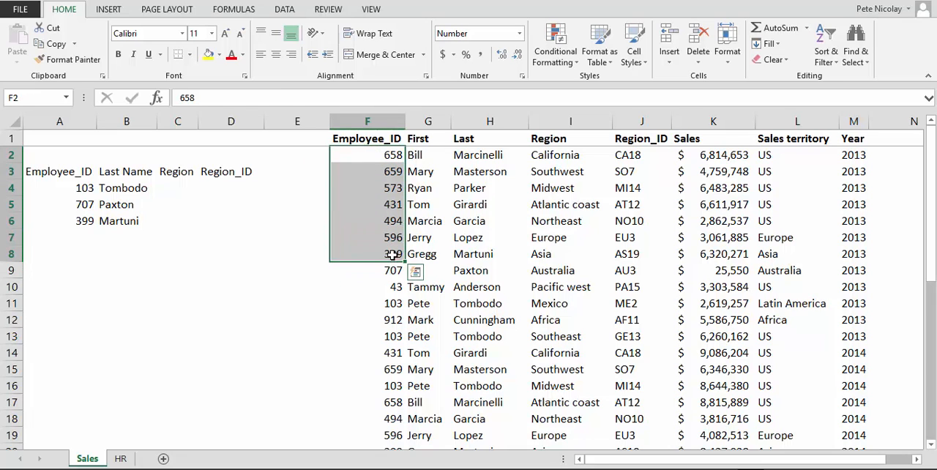
Step: Make the matching employee ID in F8 and the last name in H8 bold
{"action": "left_click", "coordinate": [391, 253]}
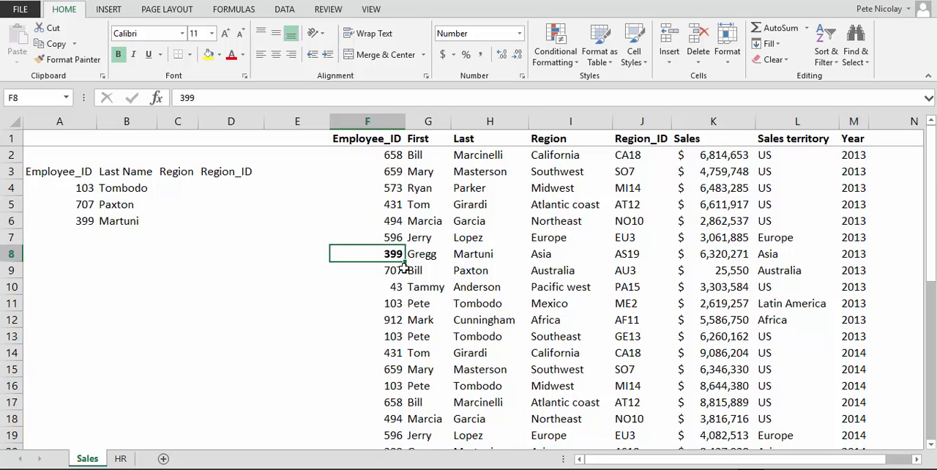
{"action": "left_click", "coordinate": [460, 257]}
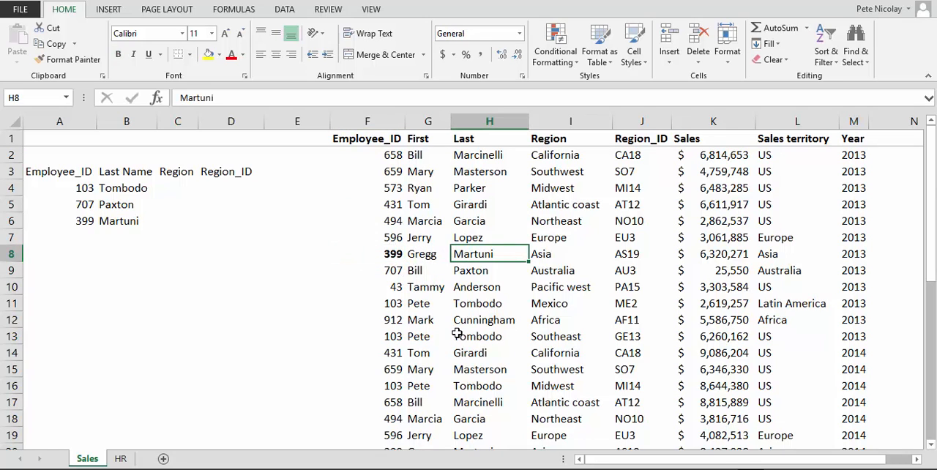
{"action": "key", "text": "ctrl+b"}
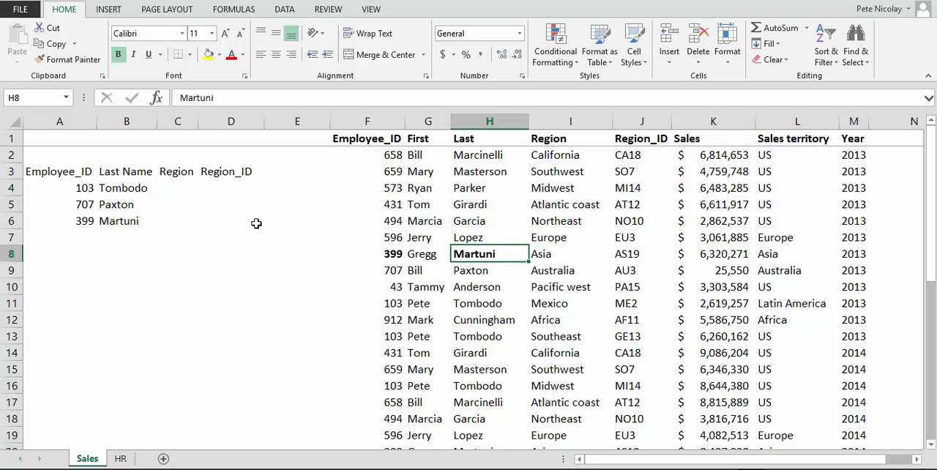
Step: Remove the bold formatting from H8 and F8
{"action": "key", "text": "ctrl+b"}
{"action": "key", "text": "Left"}
{"action": "key", "text": "Left"}
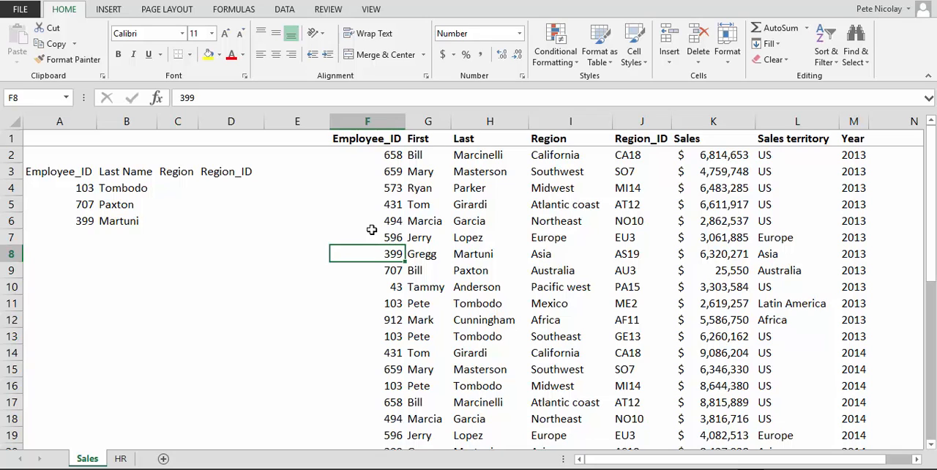
Step: Extend the lookup list by entering the employee IDs shown in F3, F2 and F6 into A7, A8 and A9
{"action": "left_click", "coordinate": [112, 187]}
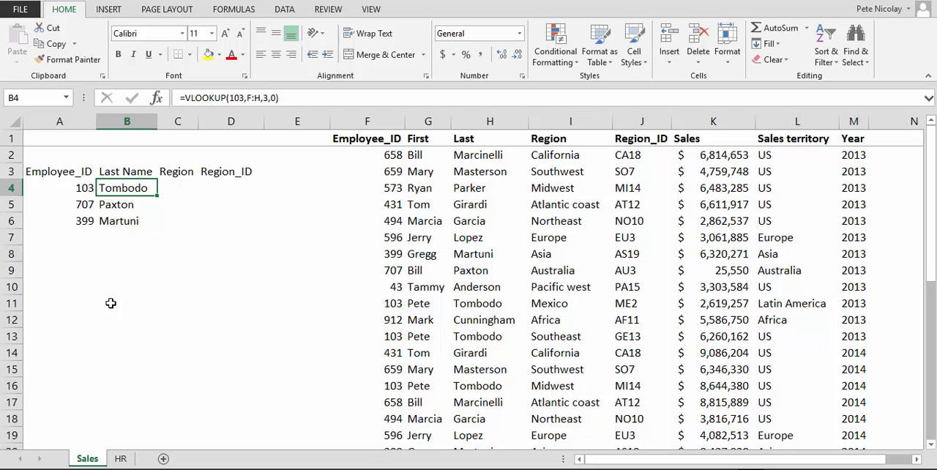
{"action": "key", "text": "Down"}
{"action": "key", "text": "Down"}
{"action": "key", "text": "Down"}
{"action": "key", "text": "Left"}
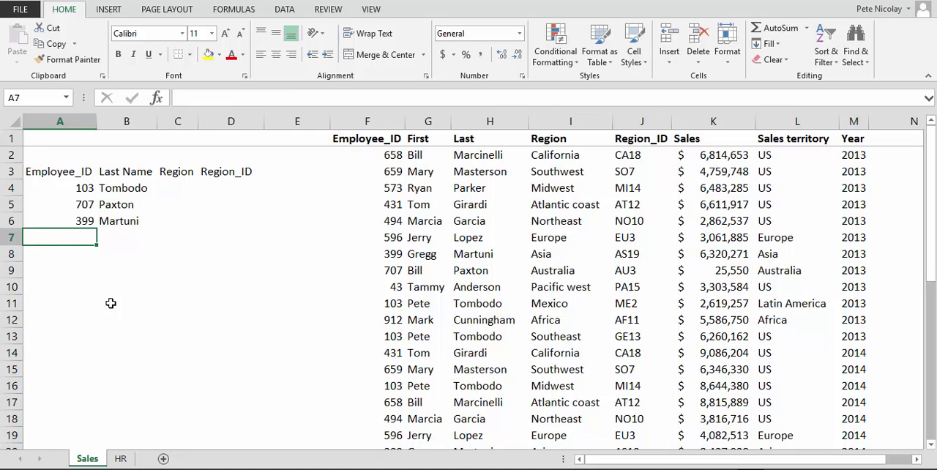
{"action": "type", "text": "659"}
{"action": "key", "text": "Return"}
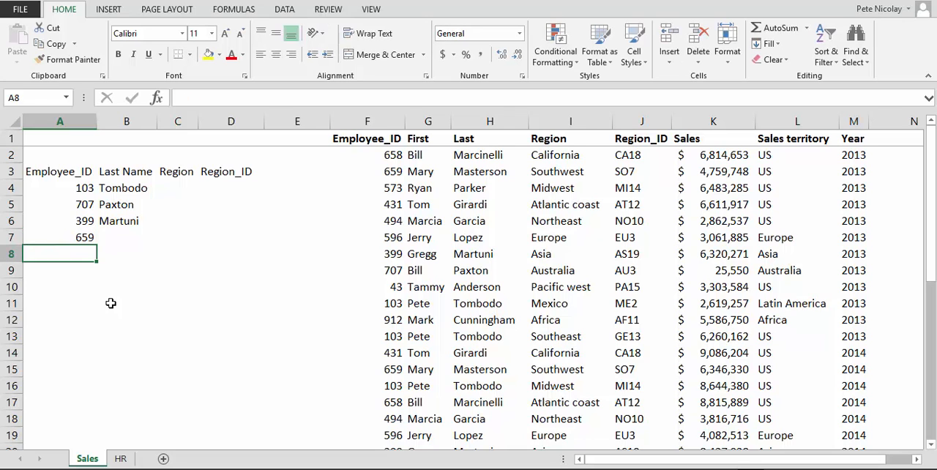
{"action": "type", "text": "658"}
{"action": "key", "text": "Return"}
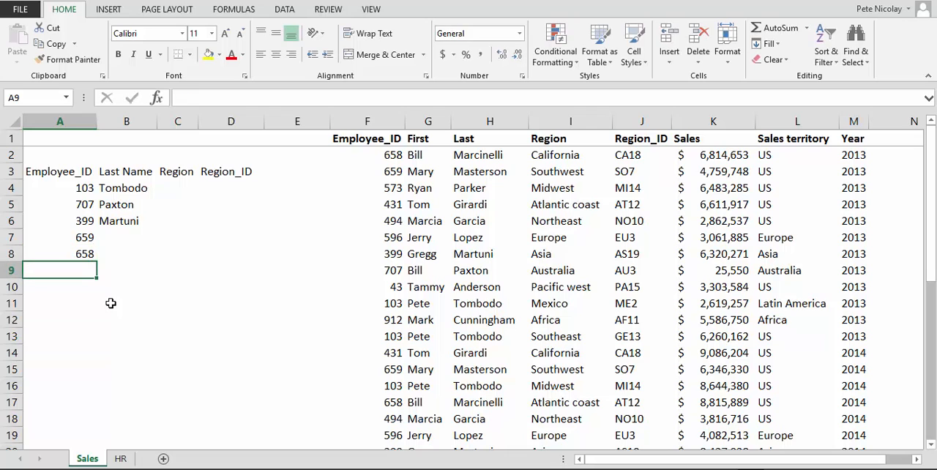
{"action": "type", "text": "494"}
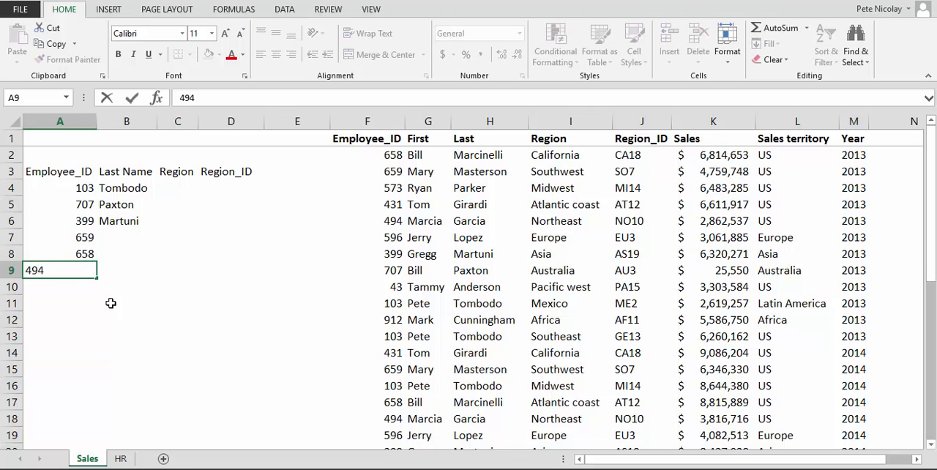
{"action": "key", "text": "Up"}
Step: Replace the formula in B4 with a VLOOKUP of cell A4 in columns F:H, returning column 3 with match type 0
{"action": "key", "text": "Right"}
{"action": "key", "text": "Up"}
{"action": "key", "text": "Up"}
{"action": "key", "text": "Up"}
{"action": "key", "text": "Up"}
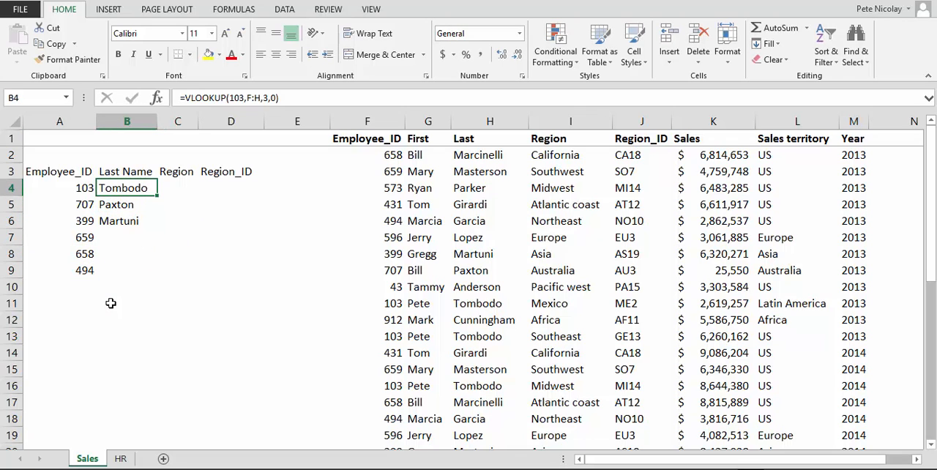
{"action": "type", "text": "=VLOOKUP("}
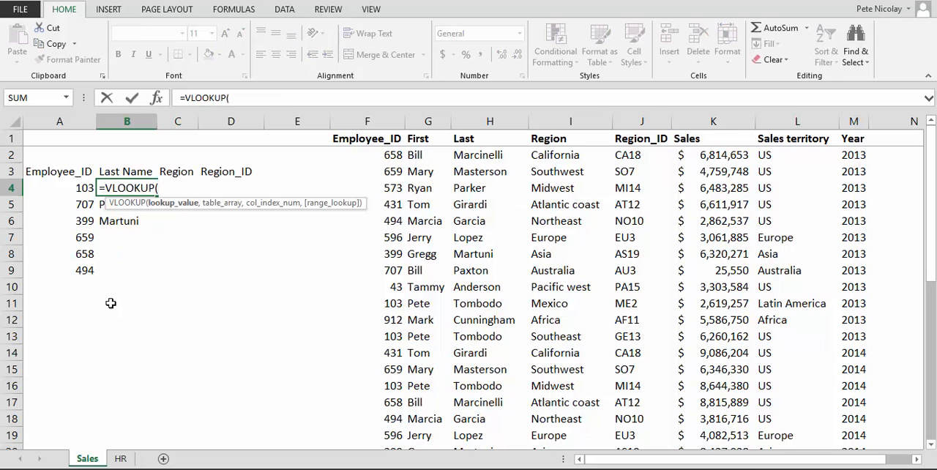
{"action": "key", "text": "Left"}
{"action": "type", "text": ","}
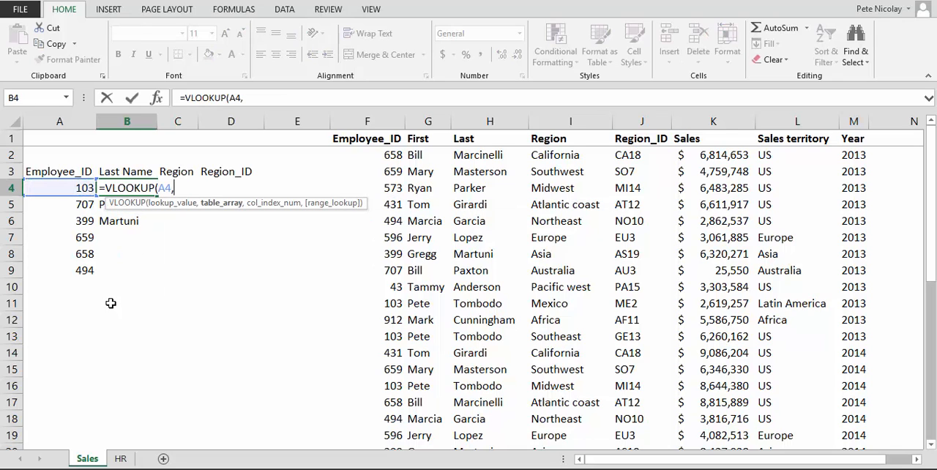
{"action": "key", "text": "Right"}
{"action": "key", "text": "Right"}
{"action": "key", "text": "Right"}
{"action": "key", "text": "Right"}
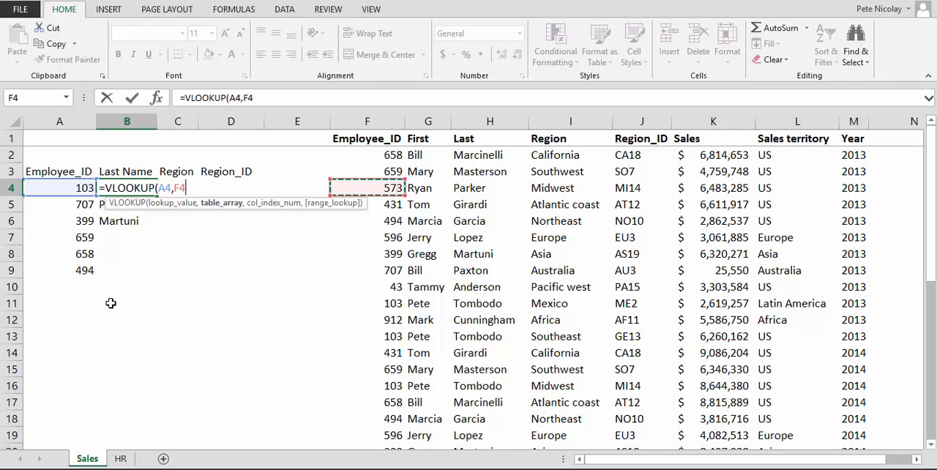
{"action": "key", "text": "ctrl+space"}
{"action": "key", "text": "shift+Right"}
{"action": "key", "text": "shift+Right"}
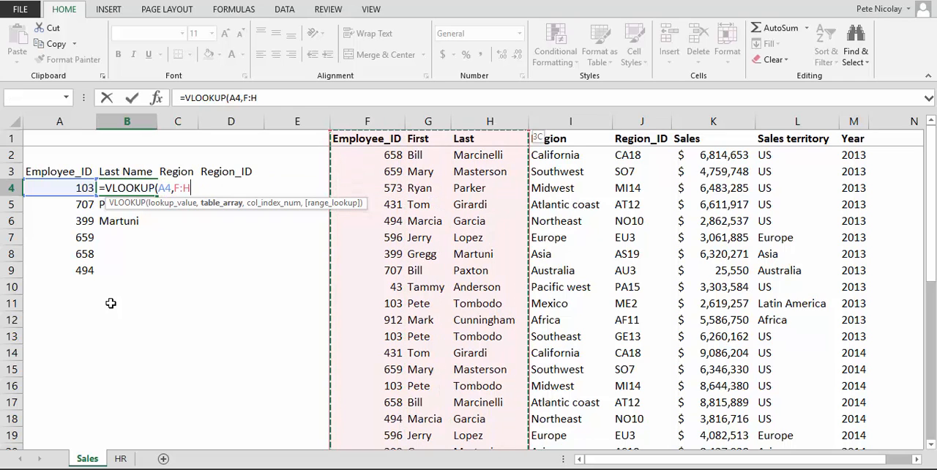
{"action": "type", "text": ",3,0)"}
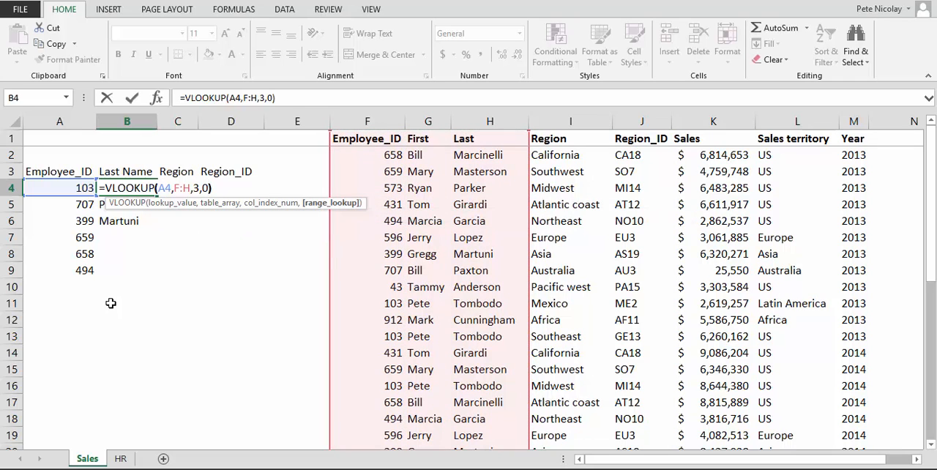
{"action": "key", "text": "Return"}
Step: Fill the B4 lookup formula down through B9 and check the copied formulas in B5 and B6
{"action": "key", "text": "Up"}
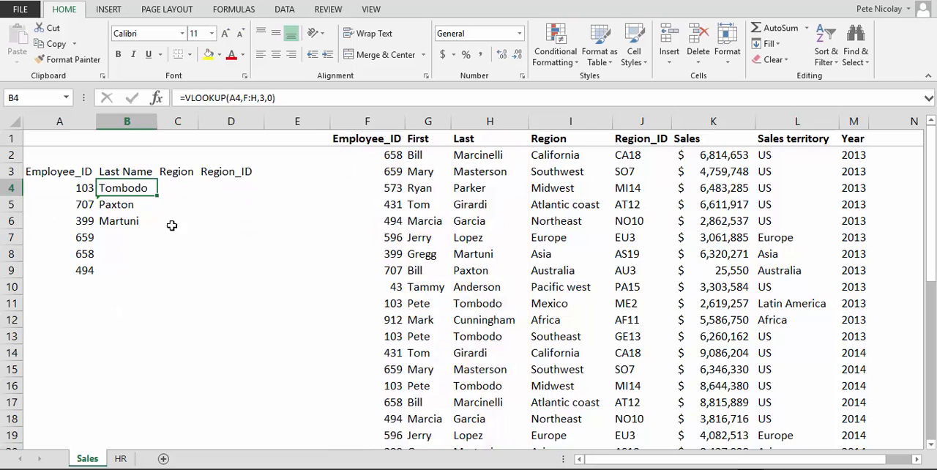
{"action": "left_click_drag", "start_coordinate": [156, 199], "coordinate": [152, 279]}
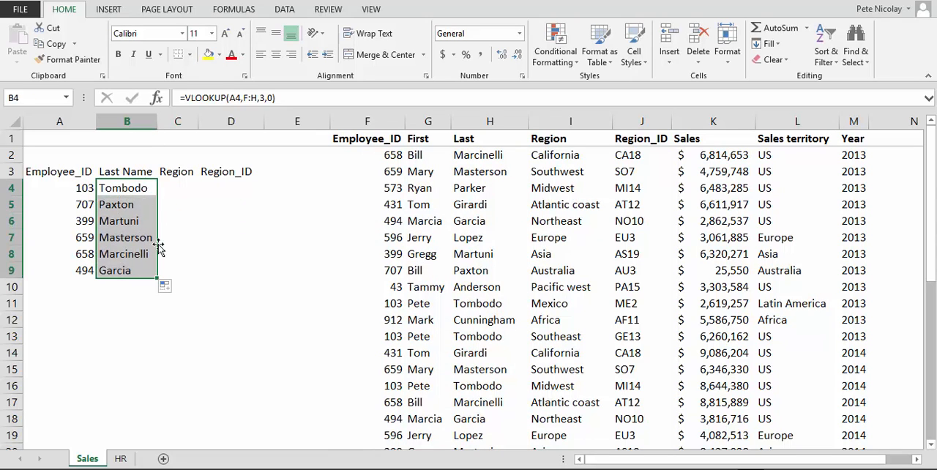
{"action": "left_click", "coordinate": [123, 191]}
{"action": "left_click", "coordinate": [107, 205]}
{"action": "left_click", "coordinate": [118, 221]}
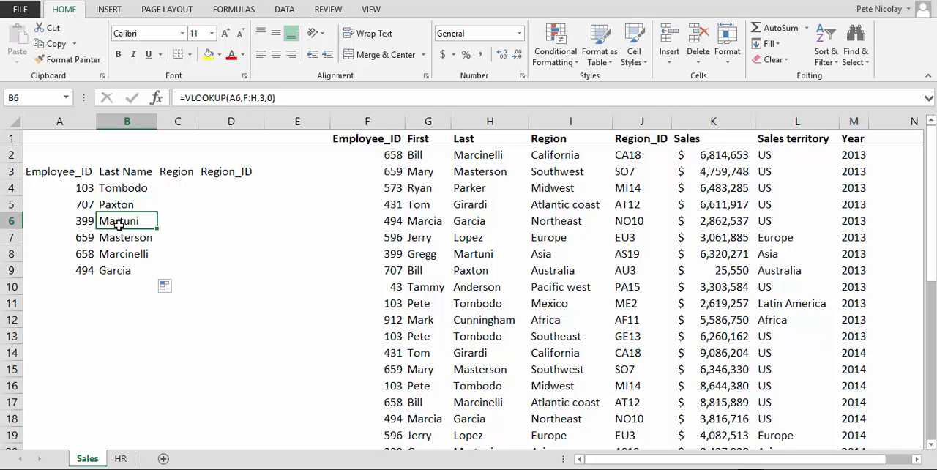
Step: Check the copied lookup formulas in B7, B8 and B9
{"action": "left_click", "coordinate": [119, 238]}
{"action": "left_click", "coordinate": [117, 255]}
{"action": "left_click", "coordinate": [117, 271]}
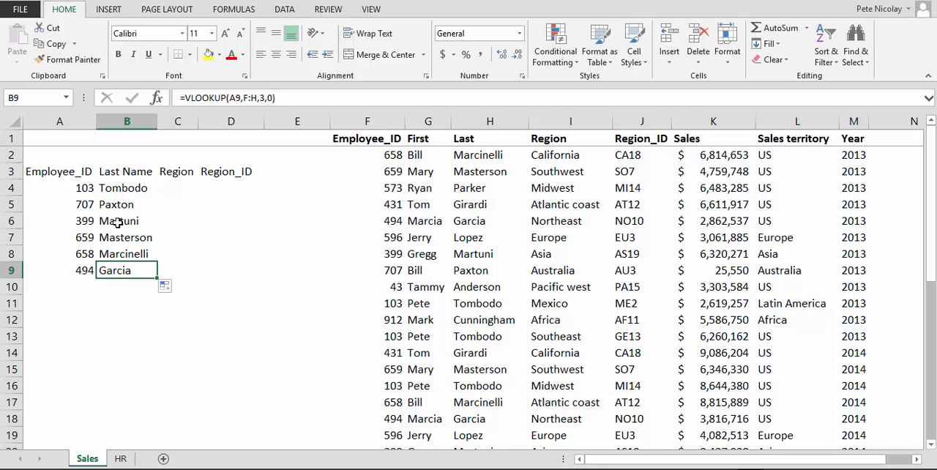
Step: Fill the B4 lookup formula across into C4 and inspect the copied formula
{"action": "left_click", "coordinate": [117, 192]}
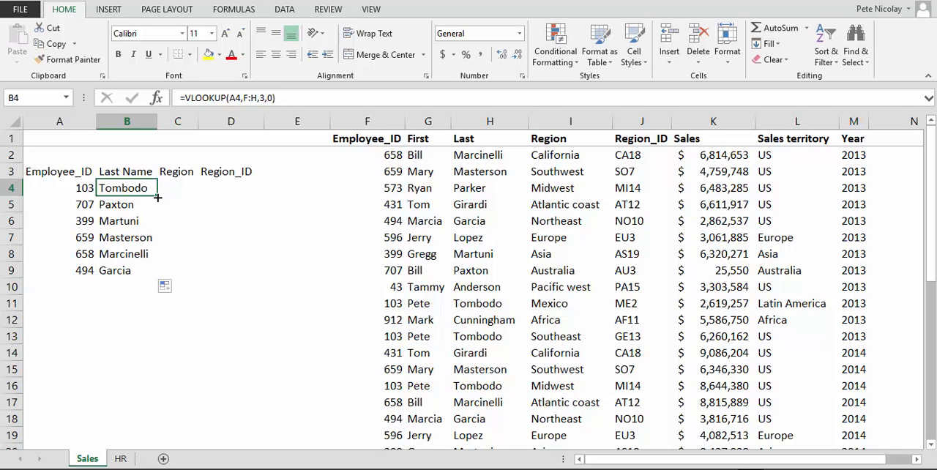
{"action": "left_click_drag", "start_coordinate": [158, 197], "coordinate": [189, 193]}
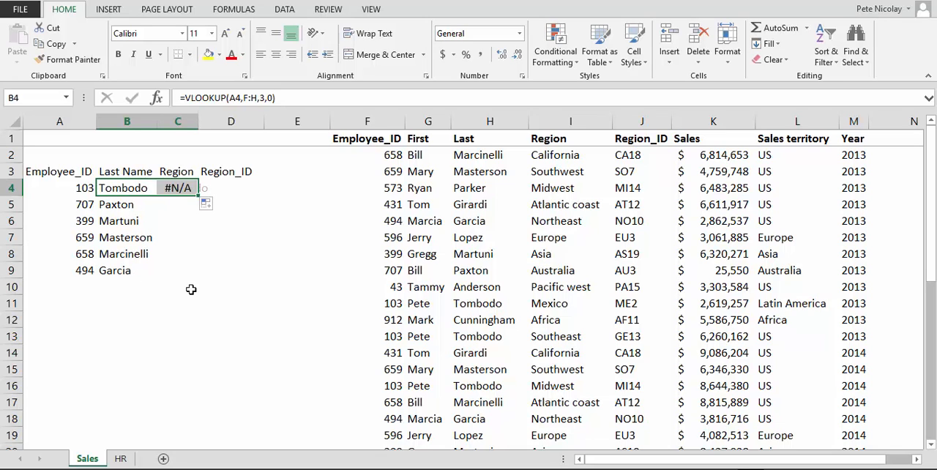
{"action": "left_click", "coordinate": [185, 194]}
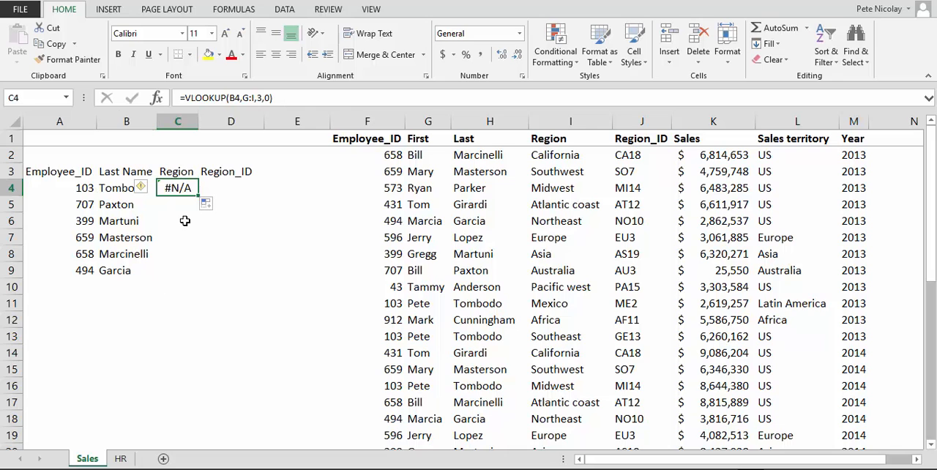
Step: Compare the lookup value and table array references in the B4 formula with those in C4
{"action": "left_click", "coordinate": [139, 189]}
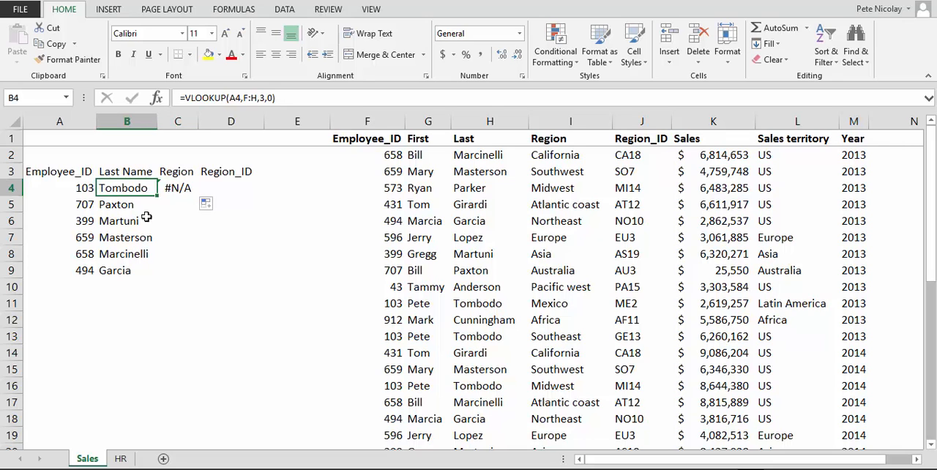
{"action": "left_click", "coordinate": [246, 98]}
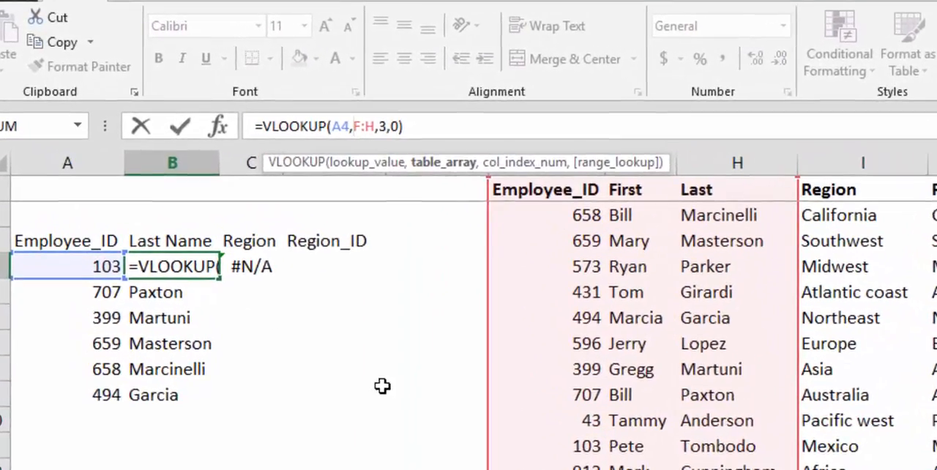
{"action": "key", "text": "Escape"}
{"action": "key", "text": "Right"}
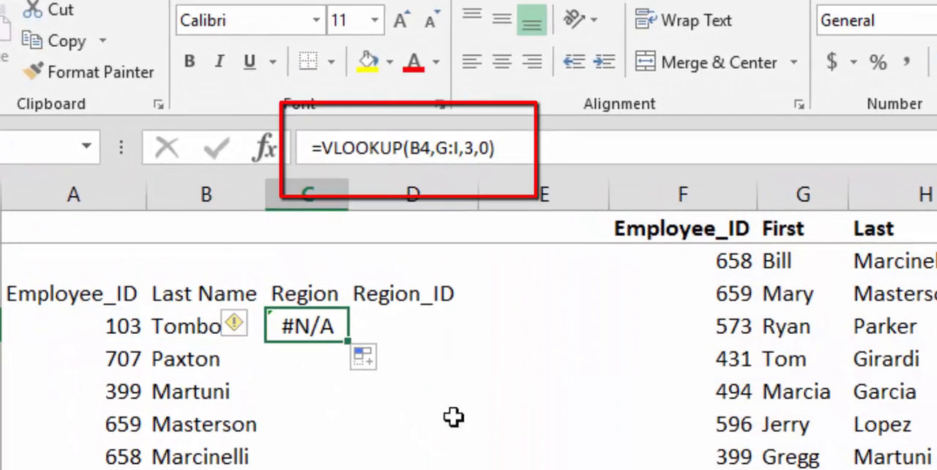
{"action": "left_click", "coordinate": [446, 148]}
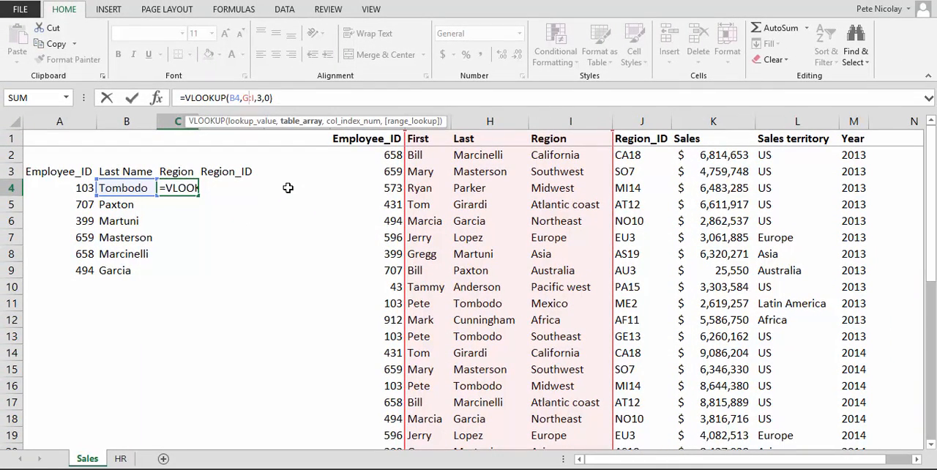
{"action": "key", "text": "Return"}
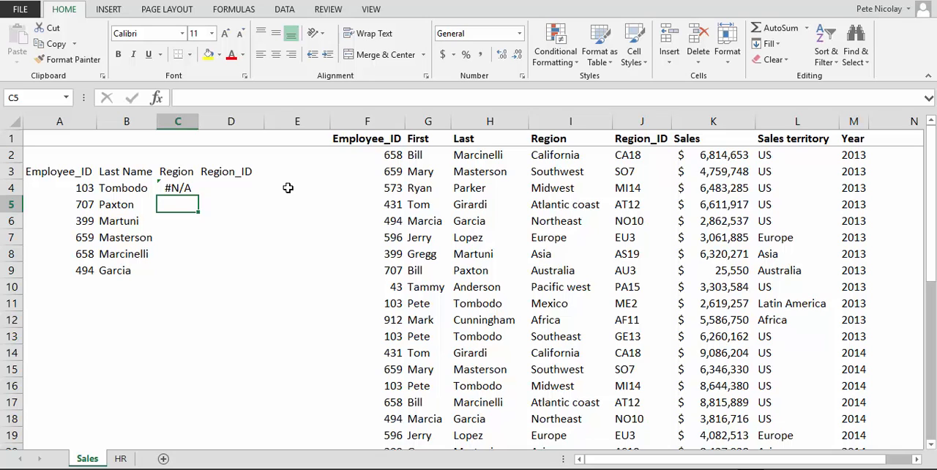
Step: Review the lookup formulas in B4 and B5 to compare their row references
{"action": "left_click", "coordinate": [136, 189]}
{"action": "left_click", "coordinate": [166, 214]}
{"action": "left_click", "coordinate": [165, 207]}
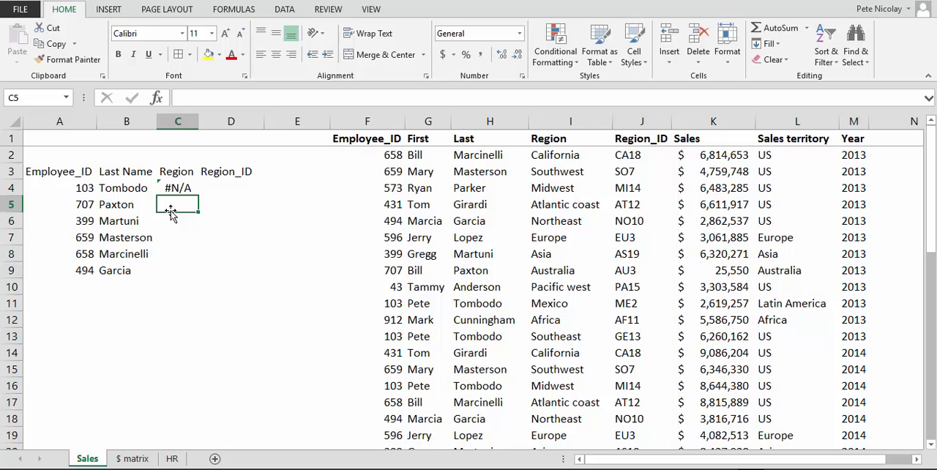
{"action": "left_click", "coordinate": [139, 189]}
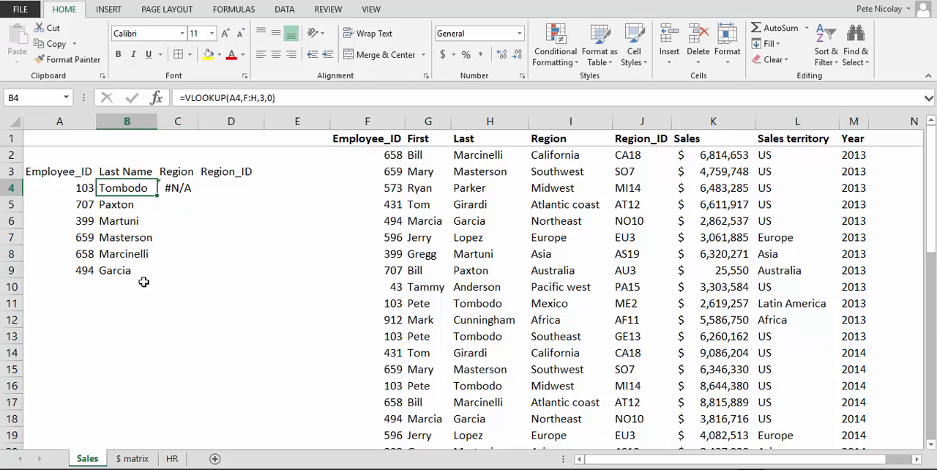
{"action": "left_click", "coordinate": [121, 203]}
Step: Cycle the lookup value in B4's formula repeatedly through $A$4, A$4 and $A4, and leave it as the relative reference A4
{"action": "left_click", "coordinate": [123, 188]}
{"action": "left_click", "coordinate": [234, 98]}
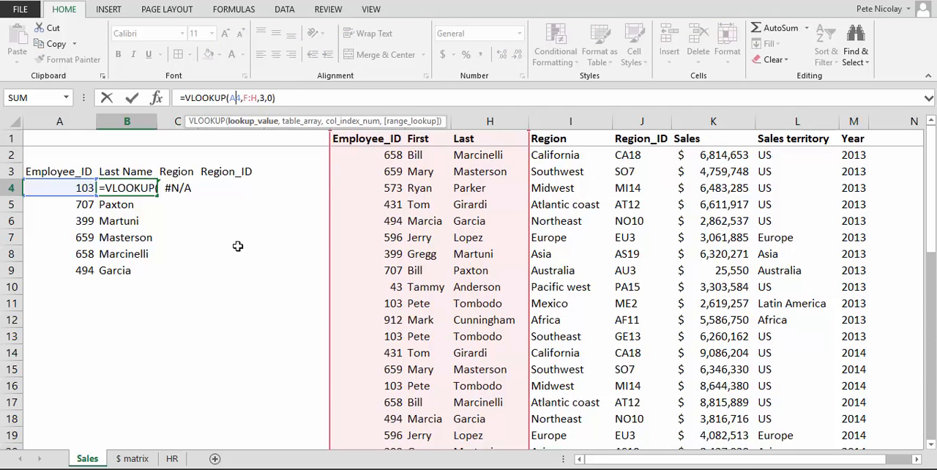
{"action": "key", "text": "F4"}
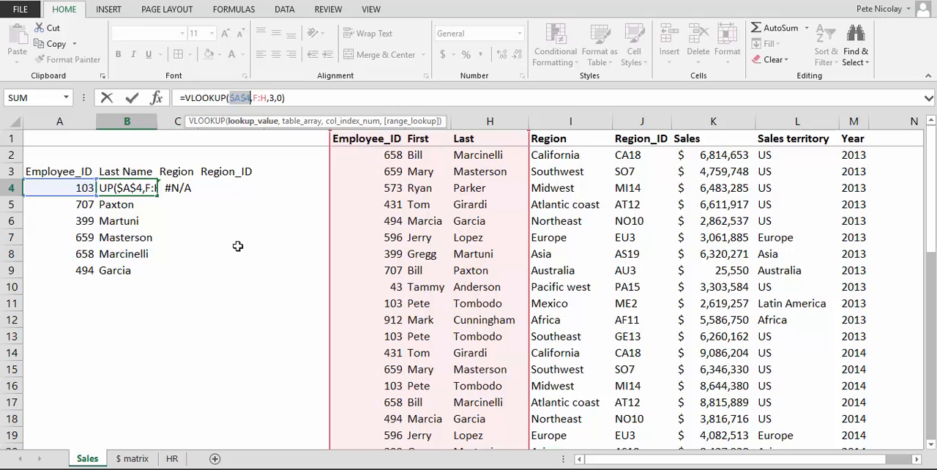
{"action": "key", "text": "F4"}
{"action": "key", "text": "F4"}
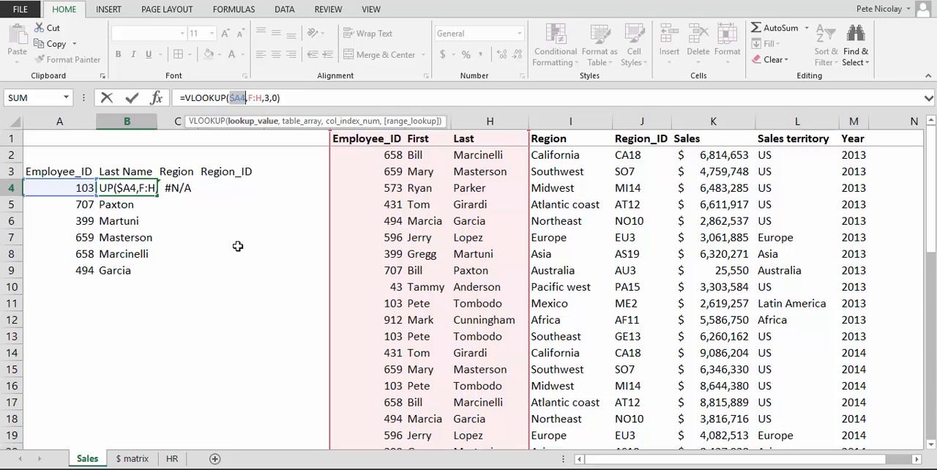
{"action": "key", "text": "F4"}
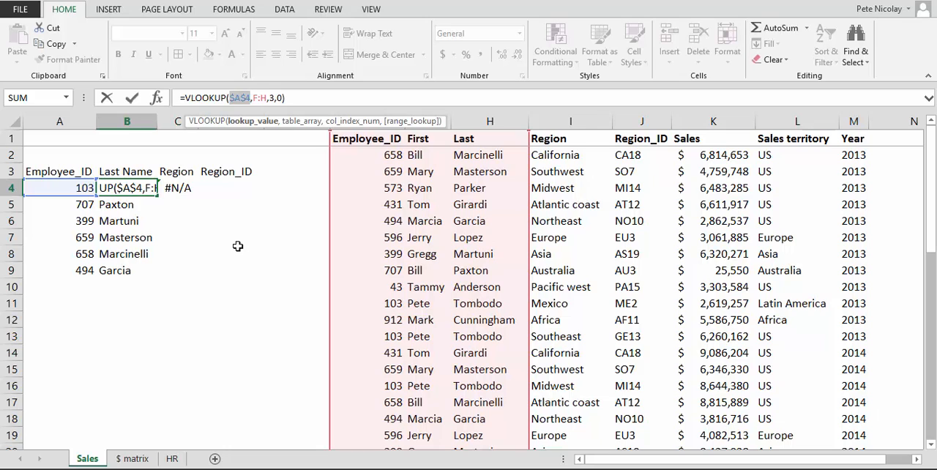
{"action": "key", "text": "F4"}
{"action": "key", "text": "F4"}
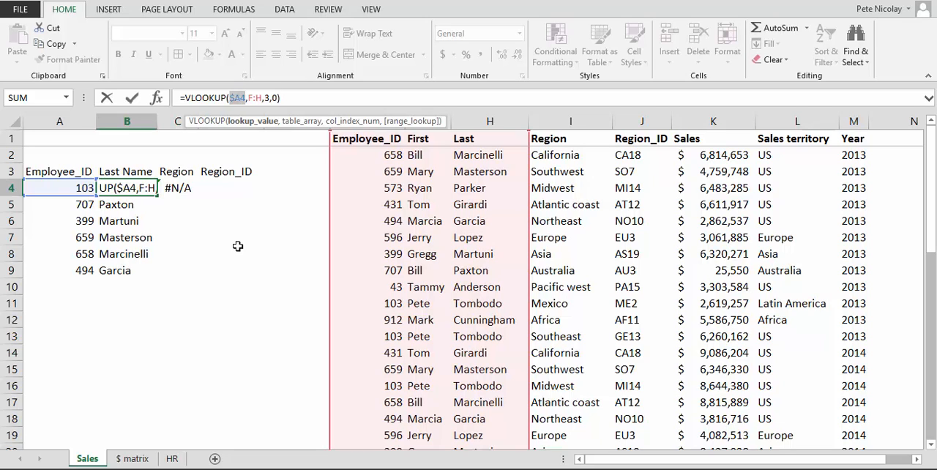
{"action": "key", "text": "F4"}
{"action": "key", "text": "F4"}
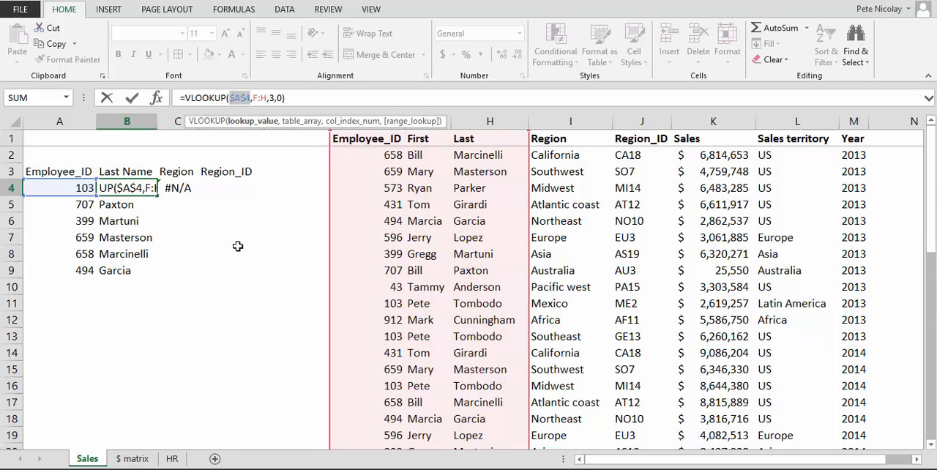
{"action": "key", "text": "F4"}
{"action": "key", "text": "F4"}
{"action": "key", "text": "F4"}
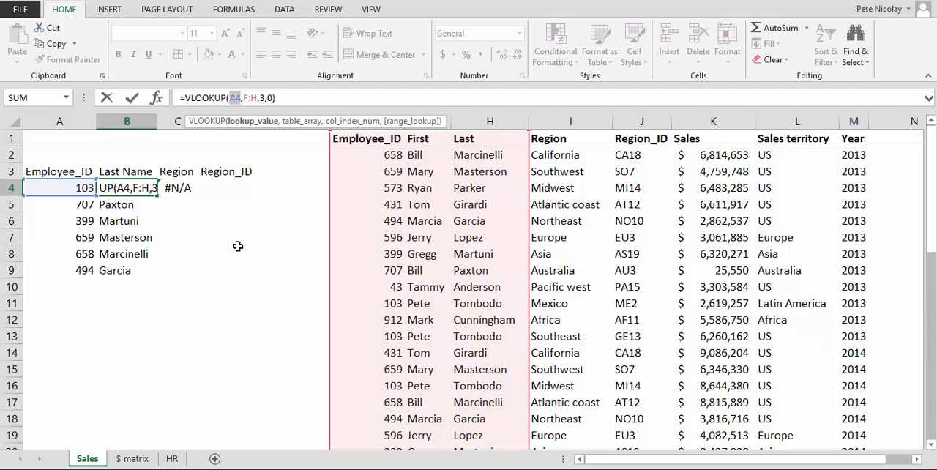
{"action": "key", "text": "F4"}
{"action": "key", "text": "F4"}
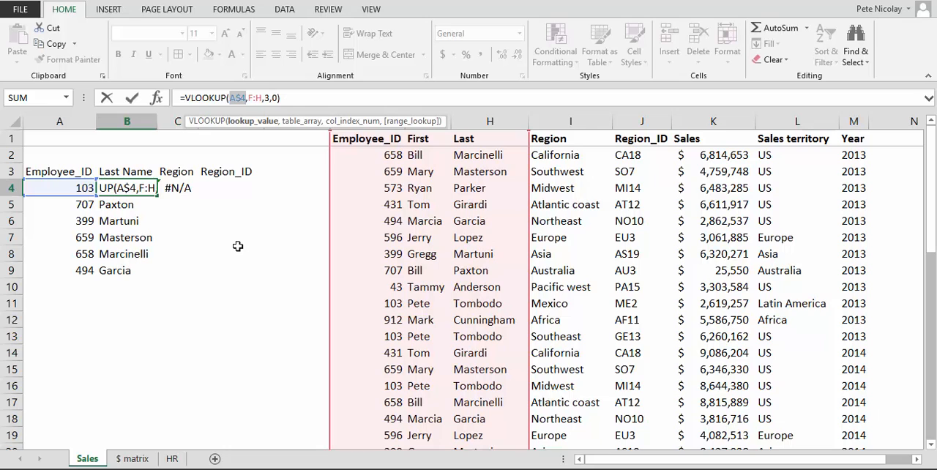
{"action": "key", "text": "F4"}
{"action": "key", "text": "F4"}
{"action": "key", "text": "F4"}
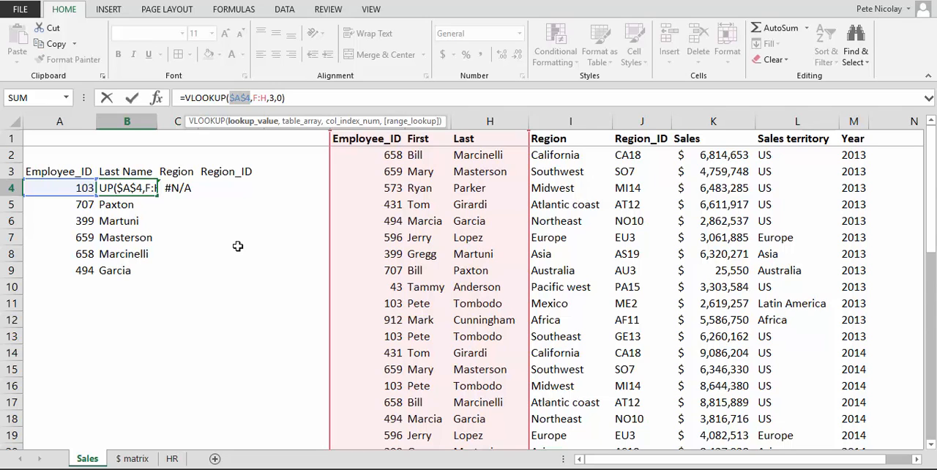
{"action": "key", "text": "F4"}
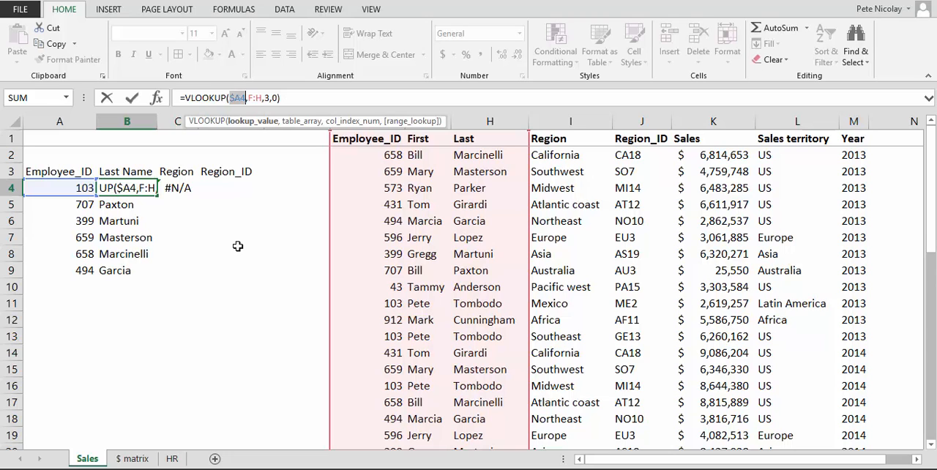
{"action": "key", "text": "F4"}
{"action": "key", "text": "ctrl+Return"}
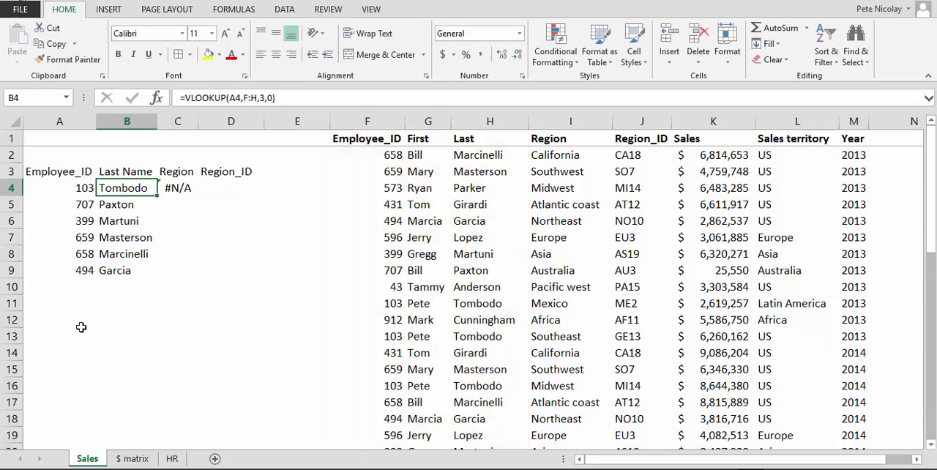
Step: Review the table of dollar-sign reference syntax and results on the $ matrix sheet
{"action": "left_click", "coordinate": [133, 458]}
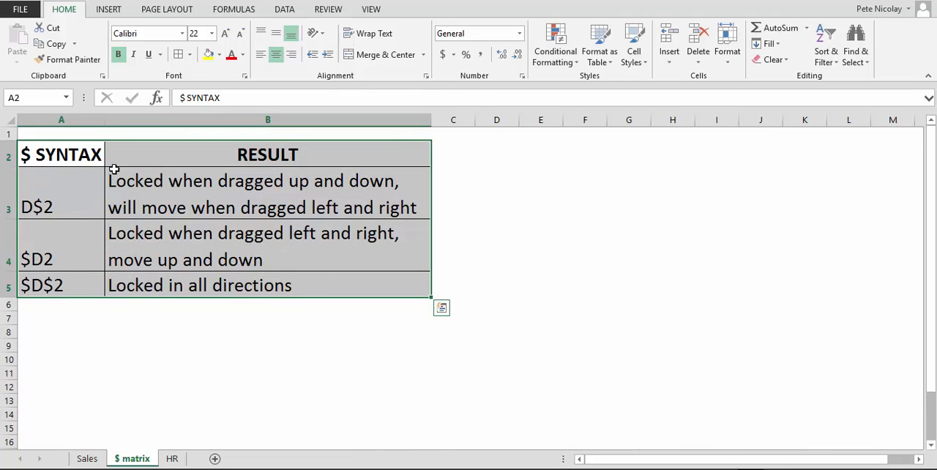
{"action": "left_click_drag", "start_coordinate": [68, 155], "coordinate": [278, 283]}
{"action": "left_click", "coordinate": [141, 211]}
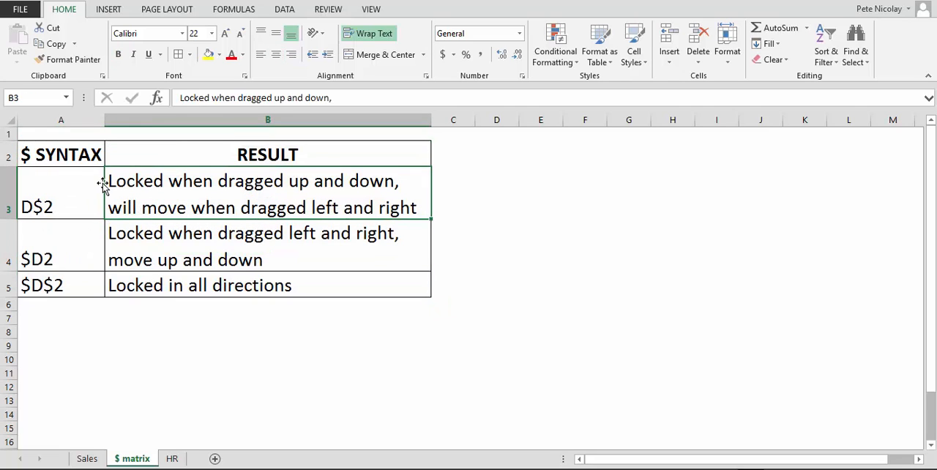
{"action": "left_click_drag", "start_coordinate": [90, 152], "coordinate": [241, 287]}
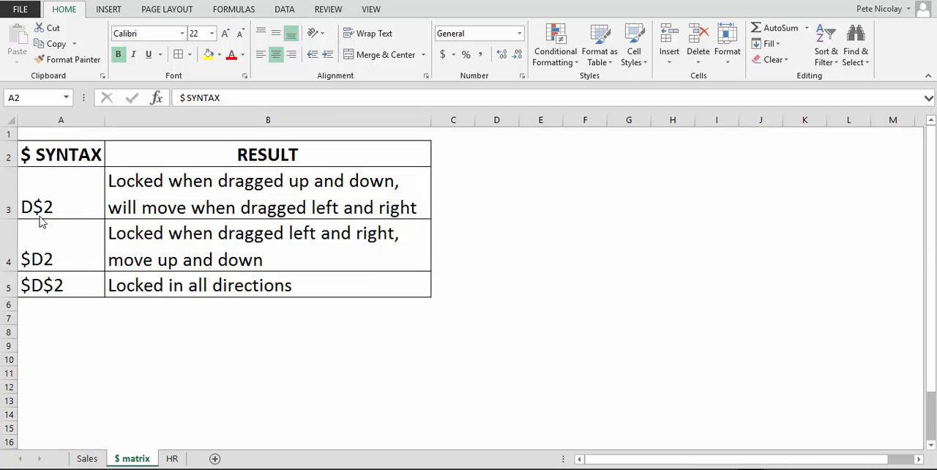
Step: On the Sales sheet, clear the copied lookup formulas from B5:B9 and C4
{"action": "left_click", "coordinate": [88, 459]}
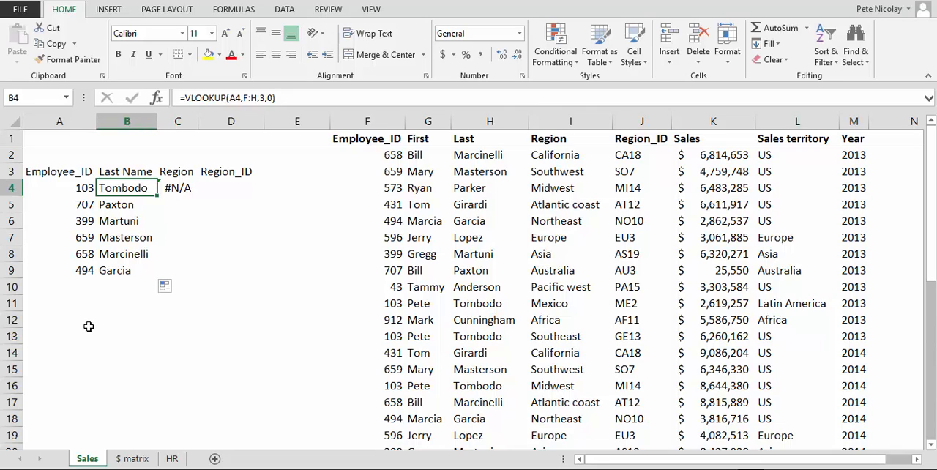
{"action": "key", "text": "Down"}
{"action": "key", "text": "ctrl+shift+Down"}
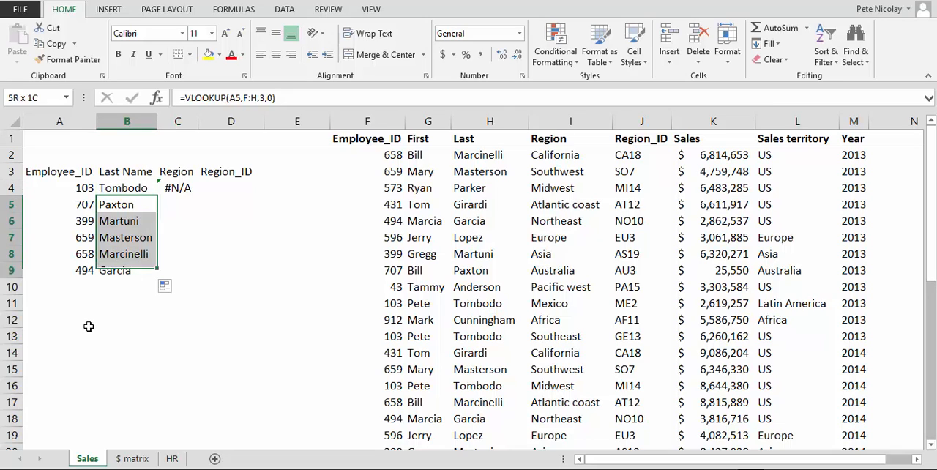
{"action": "key", "text": "Delete"}
{"action": "key", "text": "Up"}
{"action": "key", "text": "Right"}
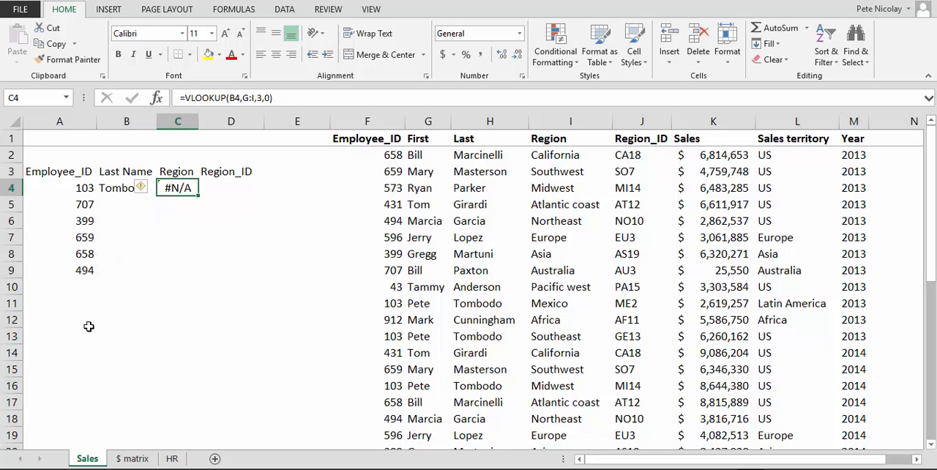
{"action": "key", "text": "Delete"}
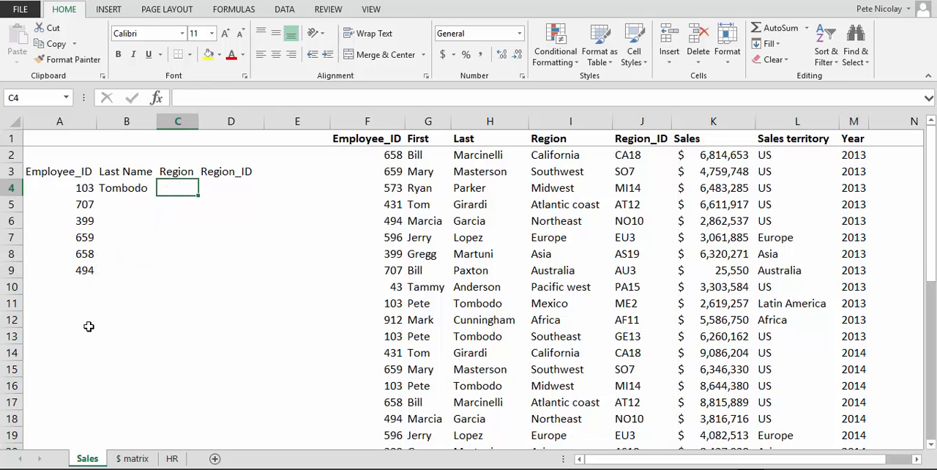
Step: Change the lookup value in B4's VLOOKUP formula to the absolute reference $A$4
{"action": "key", "text": "Left"}
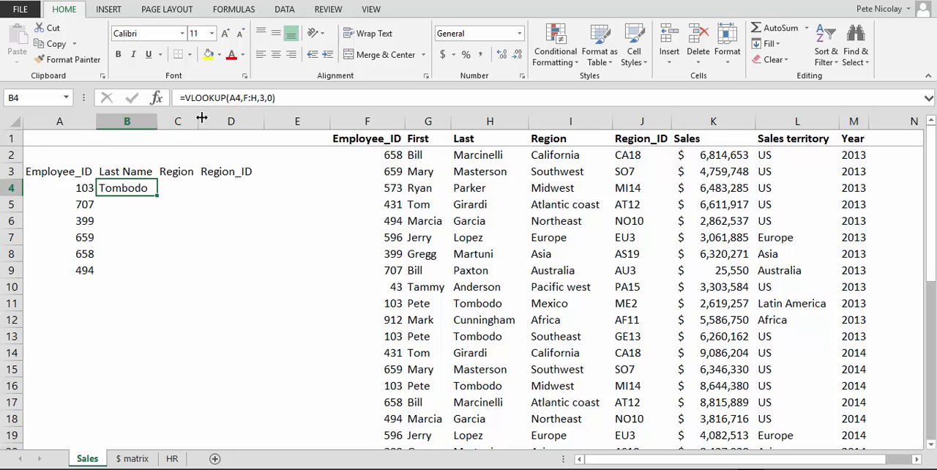
{"action": "left_click", "coordinate": [234, 98]}
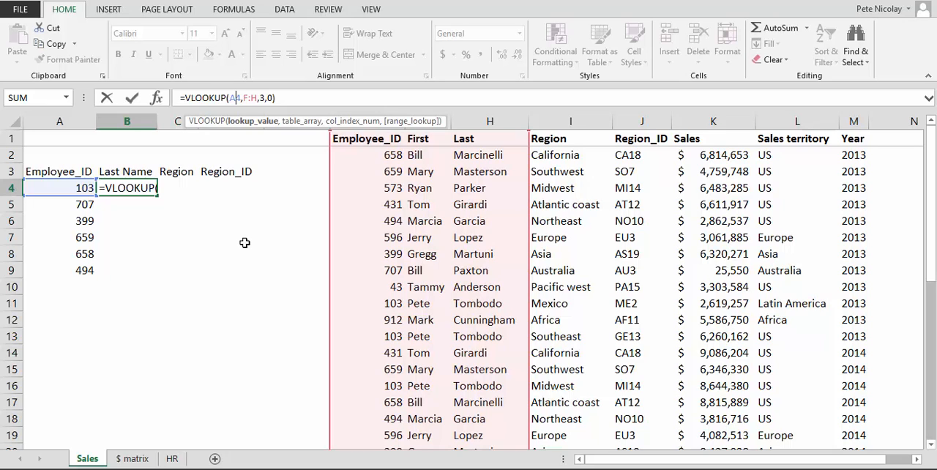
{"action": "key", "text": "F4"}
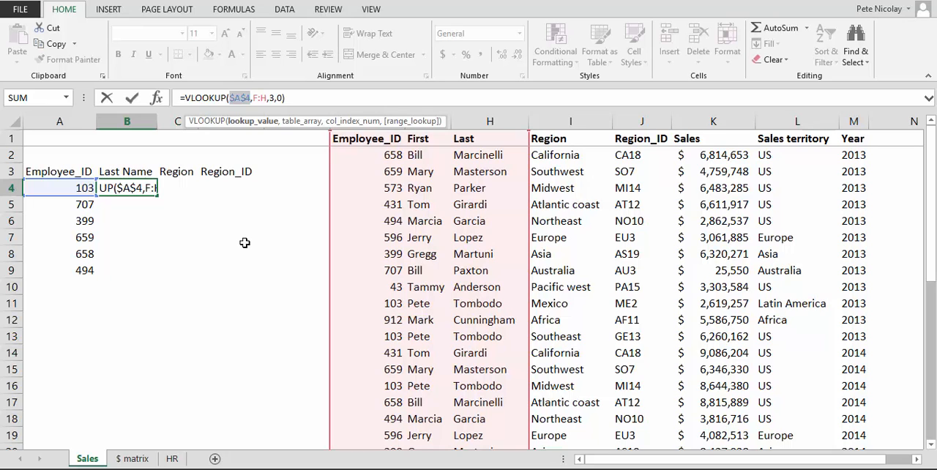
{"action": "key", "text": "ctrl+Return"}
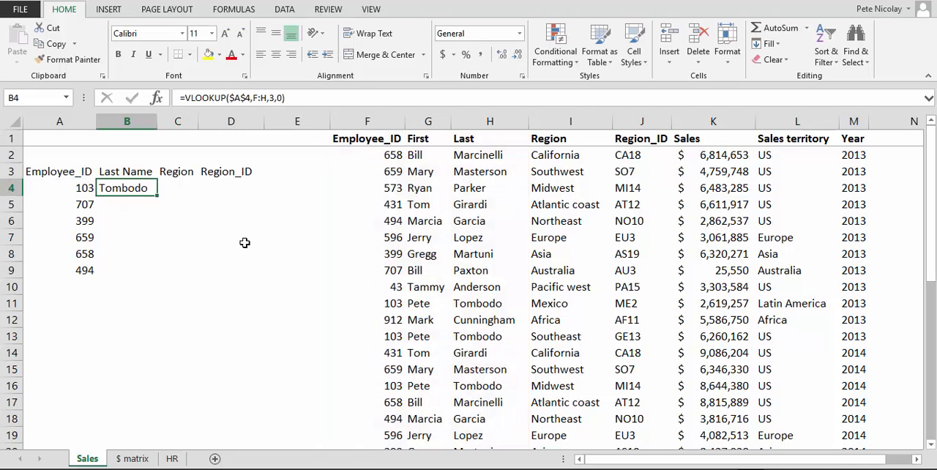
Step: Fill the B4 formula across into C4 and down into B5, and compare the C4 copy with the original
{"action": "left_click_drag", "start_coordinate": [157, 195], "coordinate": [192, 188]}
{"action": "left_click", "coordinate": [155, 195]}
{"action": "left_click", "coordinate": [147, 189]}
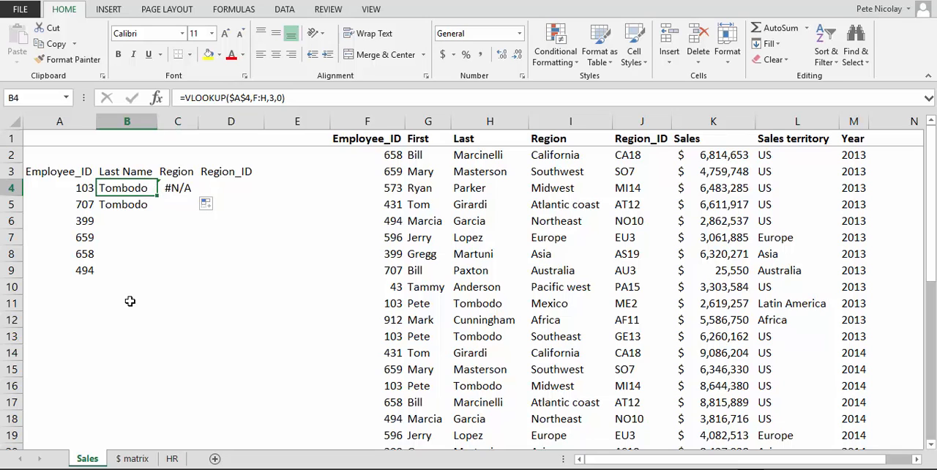
{"action": "key", "text": "Right"}
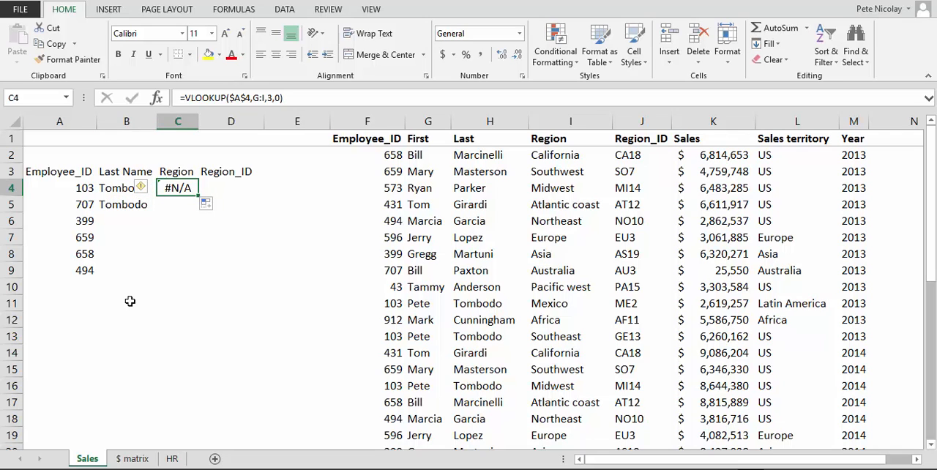
{"action": "key", "text": "Left"}
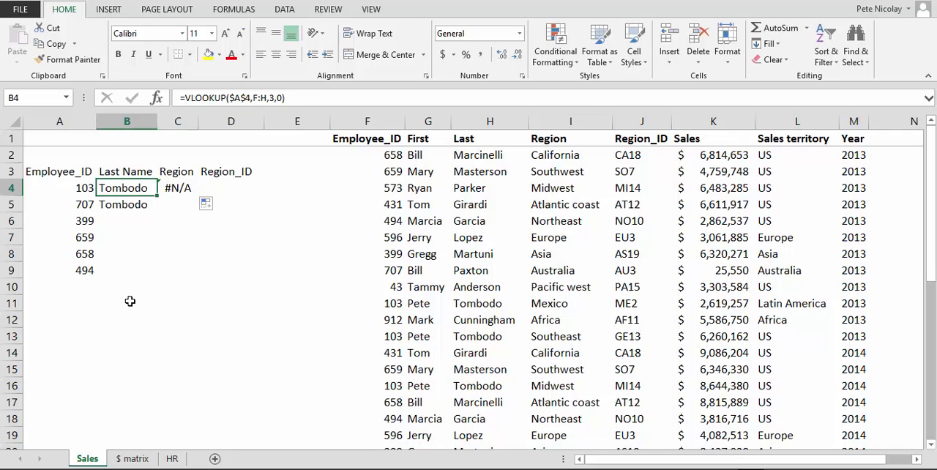
Step: Compare the lookup value reference in the copied VLOOKUP formulas in B5 and C4 with the original in B4
{"action": "left_click", "coordinate": [109, 205]}
{"action": "left_click", "coordinate": [238, 96]}
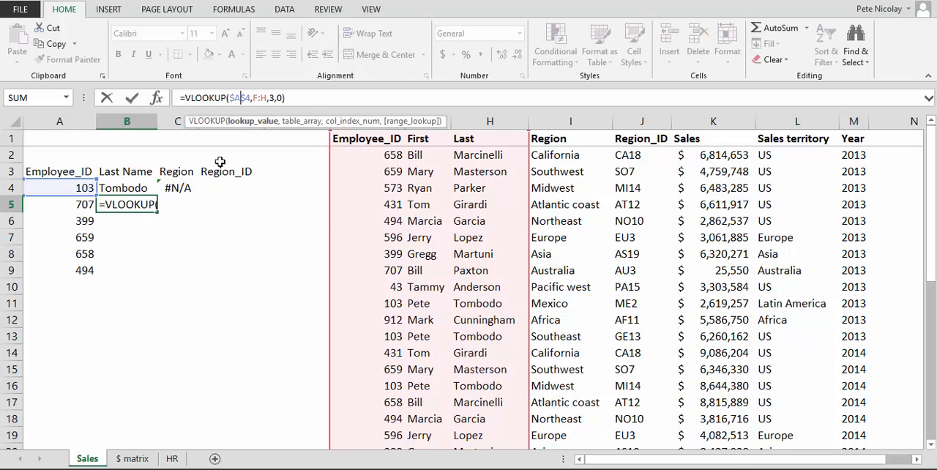
{"action": "key", "text": "shift+Return"}
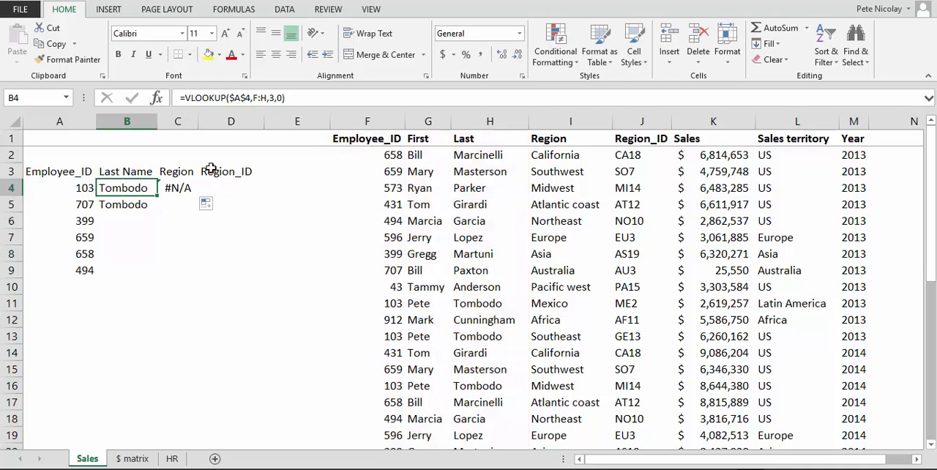
{"action": "key", "text": "Right"}
{"action": "left_click", "coordinate": [238, 101]}
{"action": "key", "text": "Escape"}
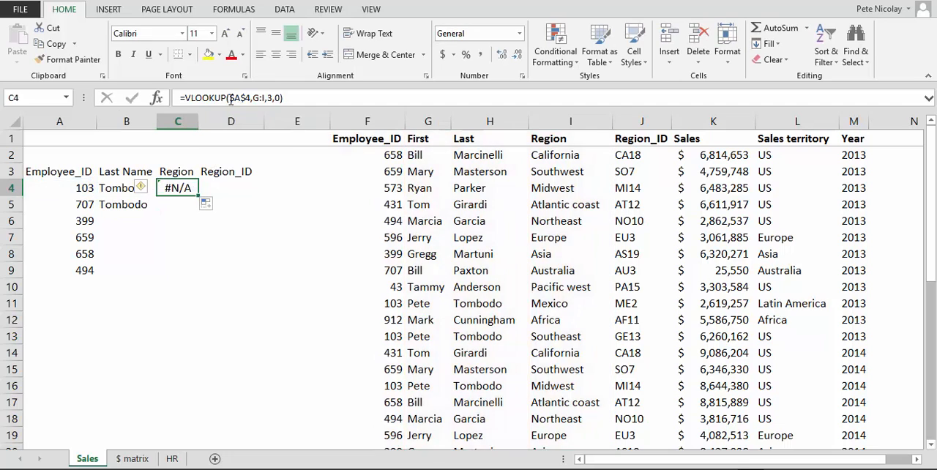
{"action": "key", "text": "Left"}
{"action": "key", "text": "Down"}
{"action": "key", "text": "Up"}
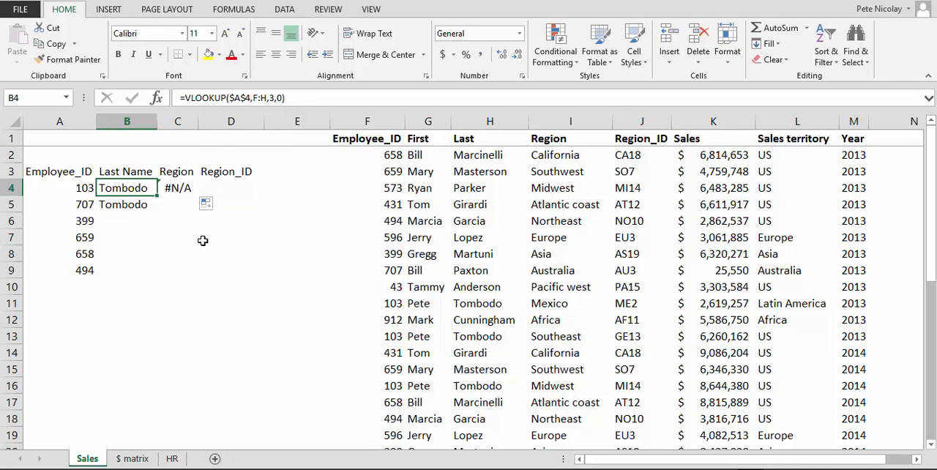
{"action": "key", "text": "Down"}
{"action": "key", "text": "Up"}
{"action": "key", "text": "Right"}
{"action": "key", "text": "Left"}
Step: Clear the copied lookup formulas from B5 and C4
{"action": "key", "text": "Down"}
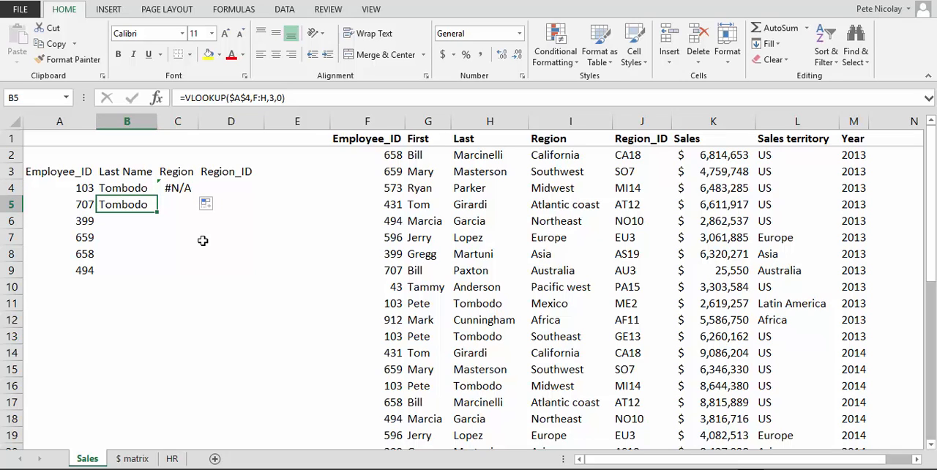
{"action": "key", "text": "Delete"}
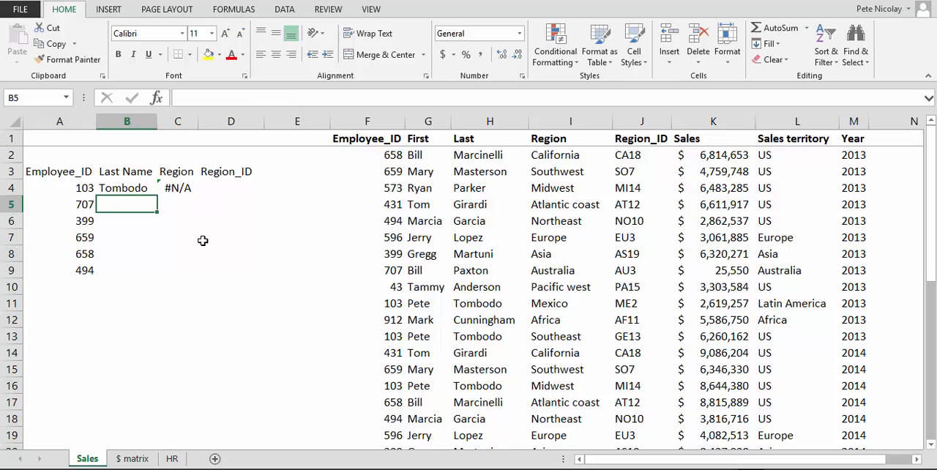
{"action": "key", "text": "Up"}
{"action": "key", "text": "Right"}
{"action": "key", "text": "Delete"}
Step: Change the lookup value in B4's VLOOKUP formula to the row-locked mixed reference A$4
{"action": "key", "text": "Left"}
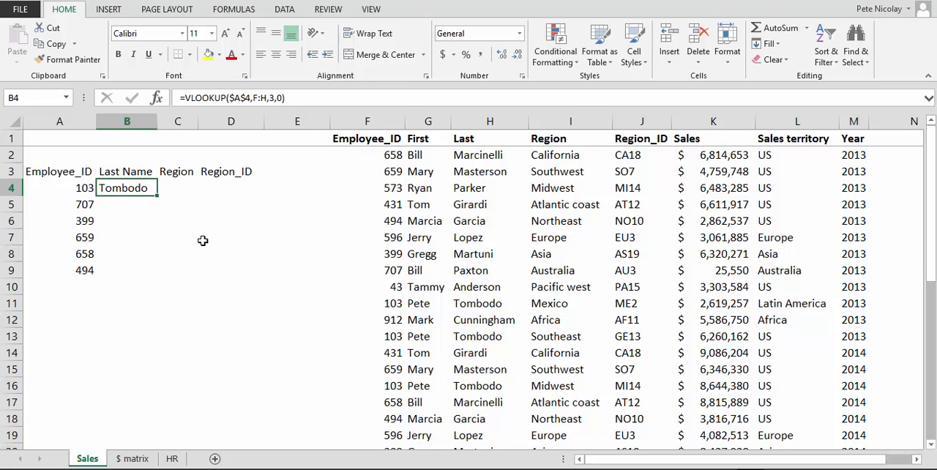
{"action": "left_click", "coordinate": [240, 98]}
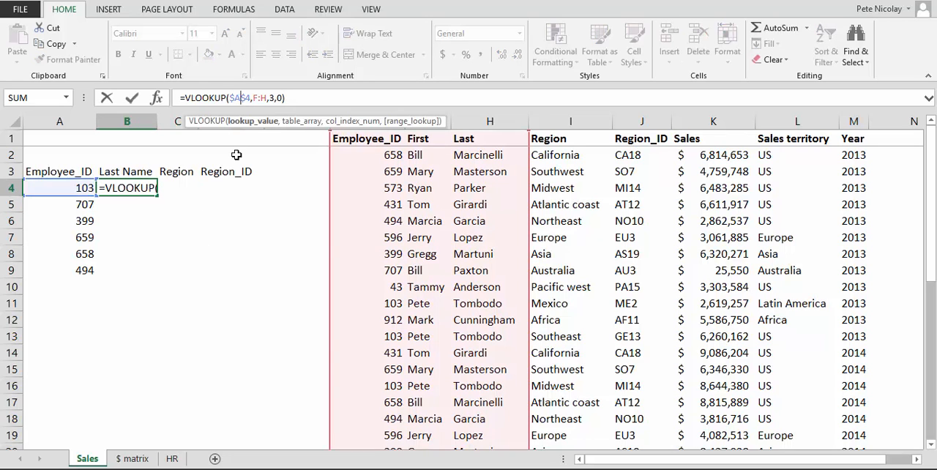
{"action": "key", "text": "F4"}
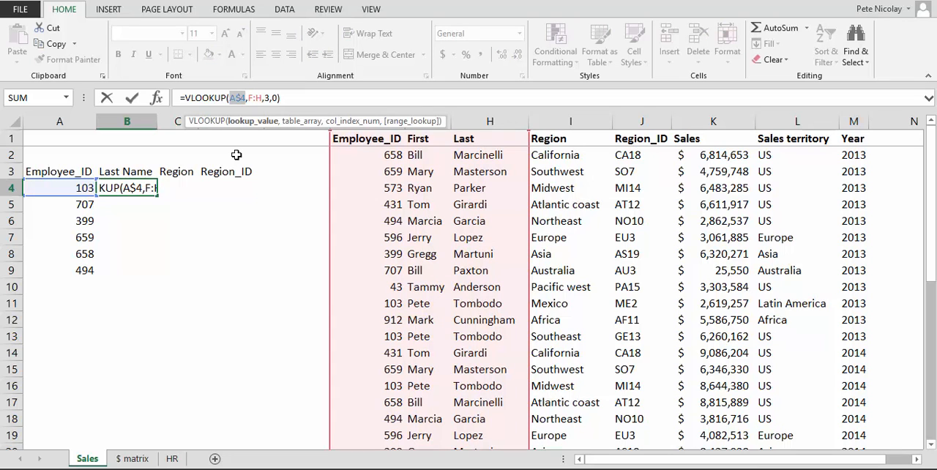
{"action": "key", "text": "Return"}
{"action": "key", "text": "Up"}
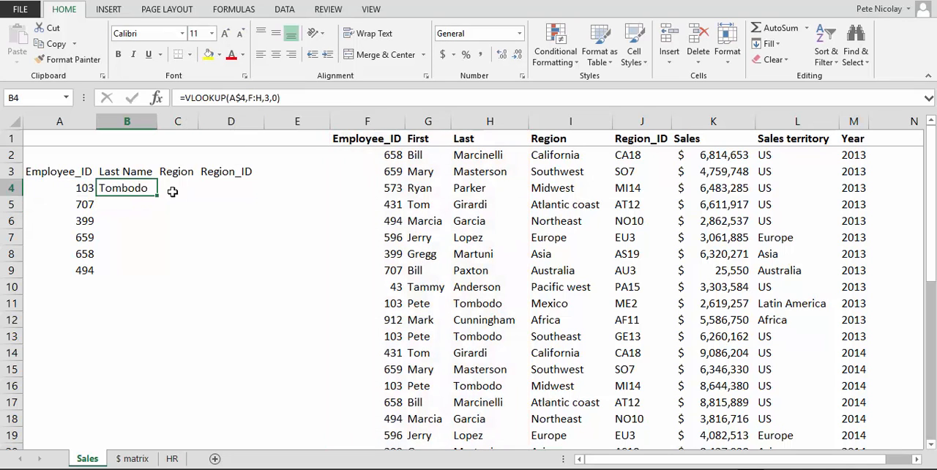
Step: Fill the A$4 lookup formula from B4 into C4 and B5, and compare the copies' lookup references with the original
{"action": "left_click_drag", "start_coordinate": [157, 197], "coordinate": [180, 199]}
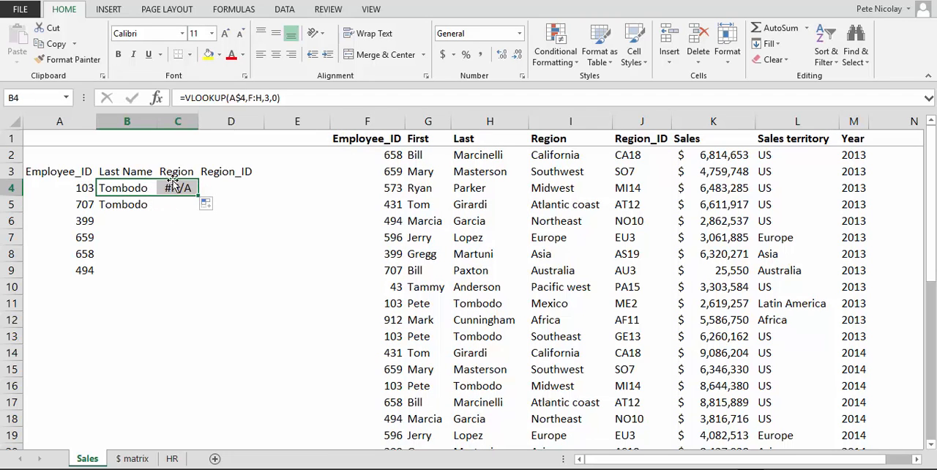
{"action": "left_click", "coordinate": [136, 205]}
{"action": "left_click", "coordinate": [126, 187]}
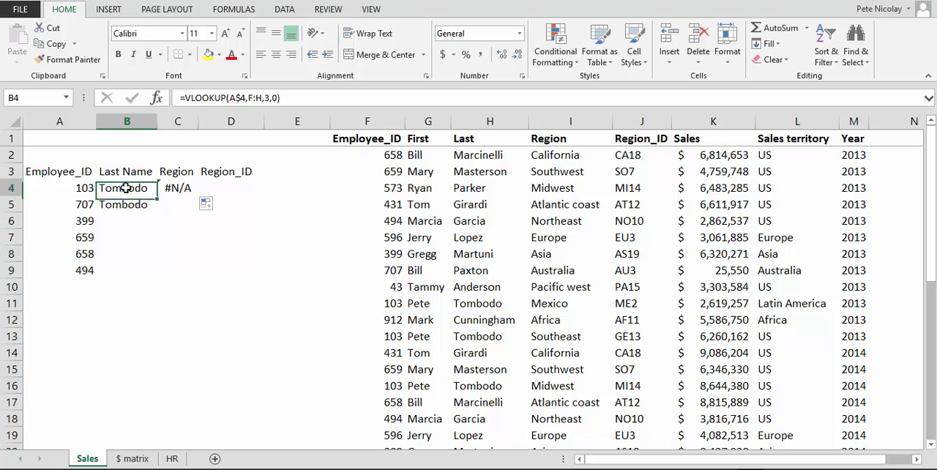
{"action": "left_click", "coordinate": [233, 98]}
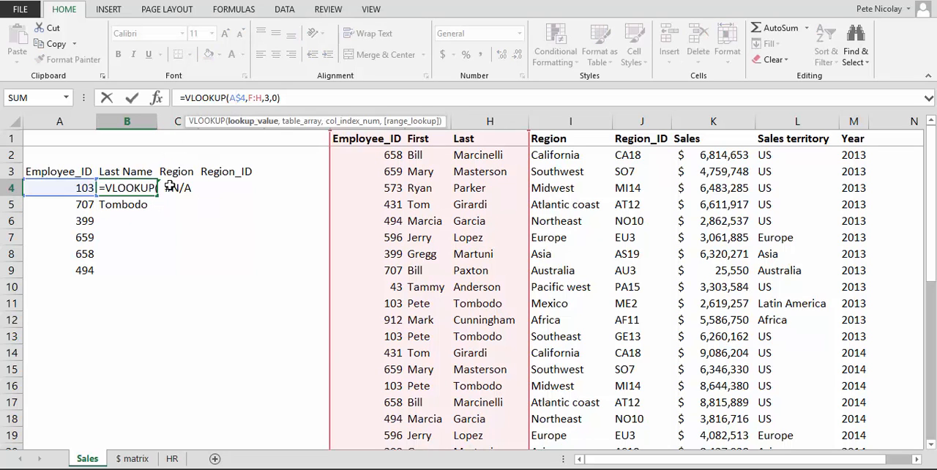
{"action": "key", "text": "Escape"}
{"action": "left_click", "coordinate": [169, 188]}
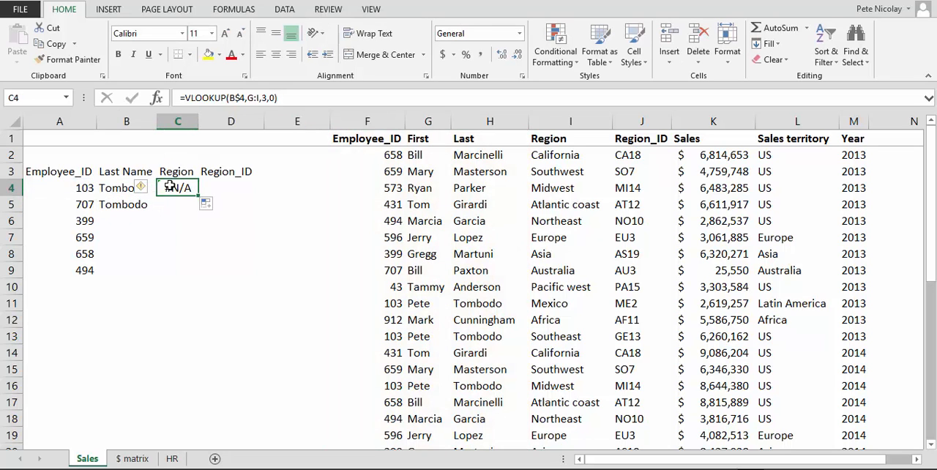
{"action": "left_click", "coordinate": [243, 100]}
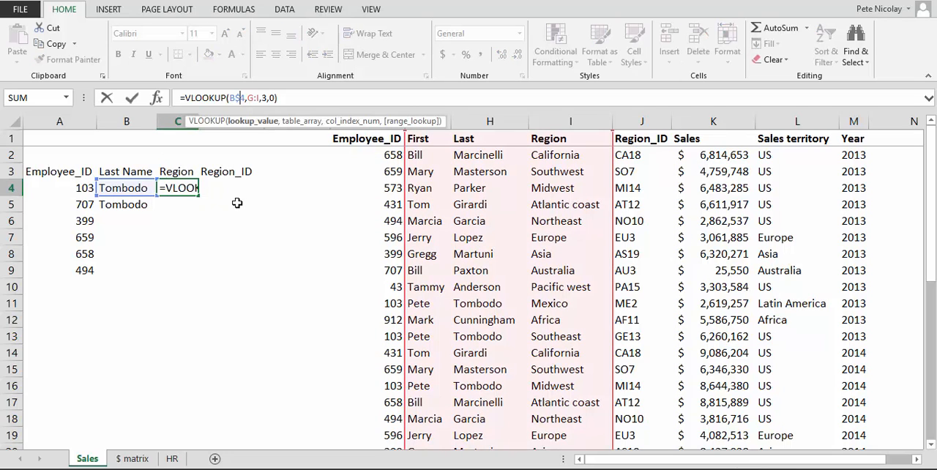
{"action": "key", "text": "Escape"}
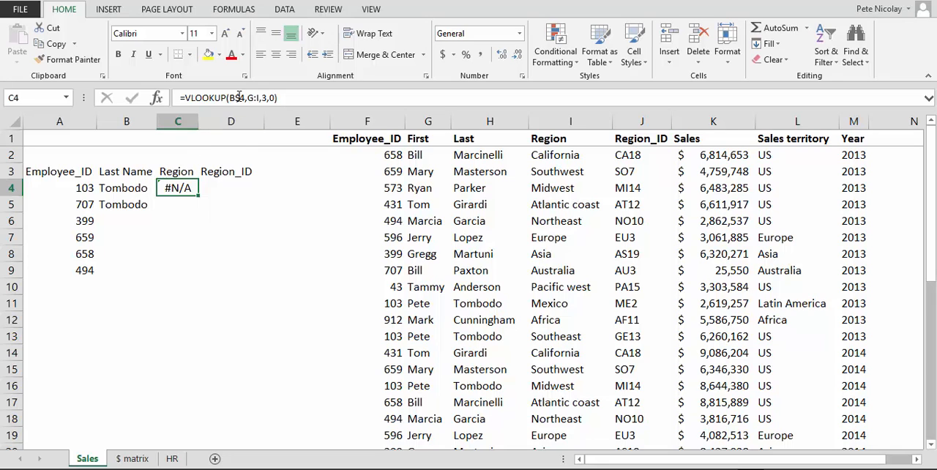
{"action": "left_click", "coordinate": [239, 97]}
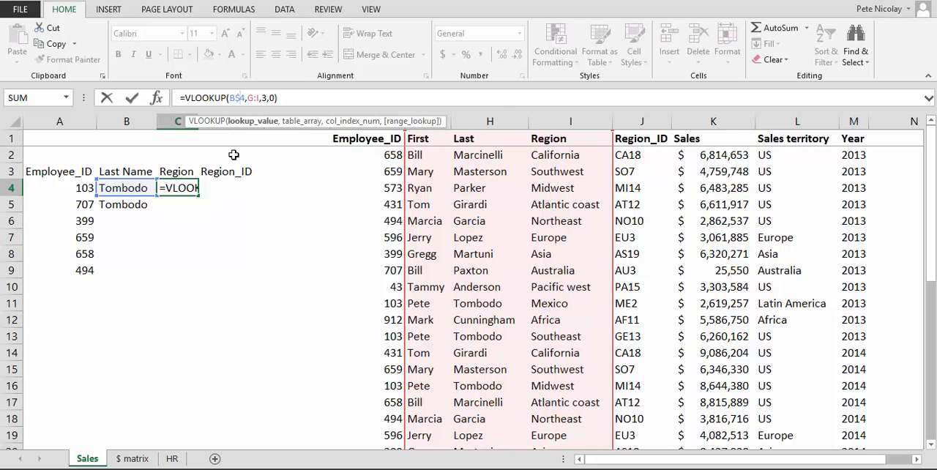
{"action": "key", "text": "Escape"}
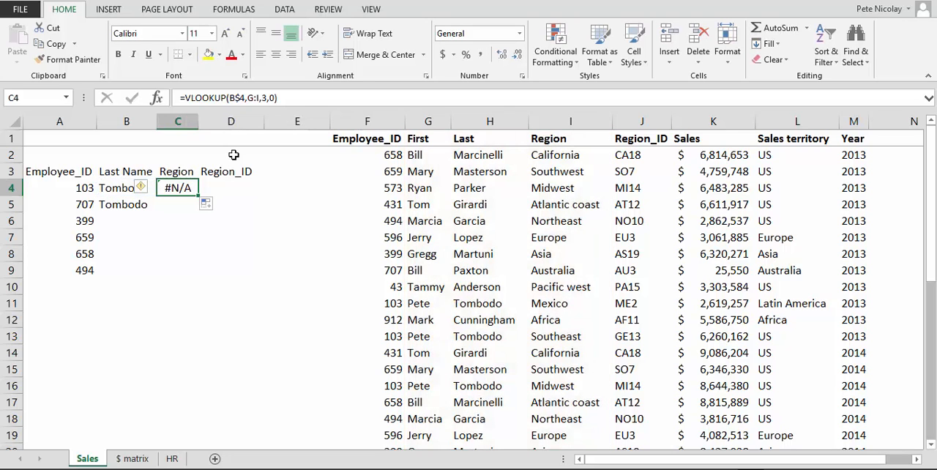
Step: Delete the copied A$4-based lookup formulas from C4 and B5
{"action": "key", "text": "Delete"}
{"action": "key", "text": "Left"}
{"action": "key", "text": "Down"}
{"action": "key", "text": "Delete"}
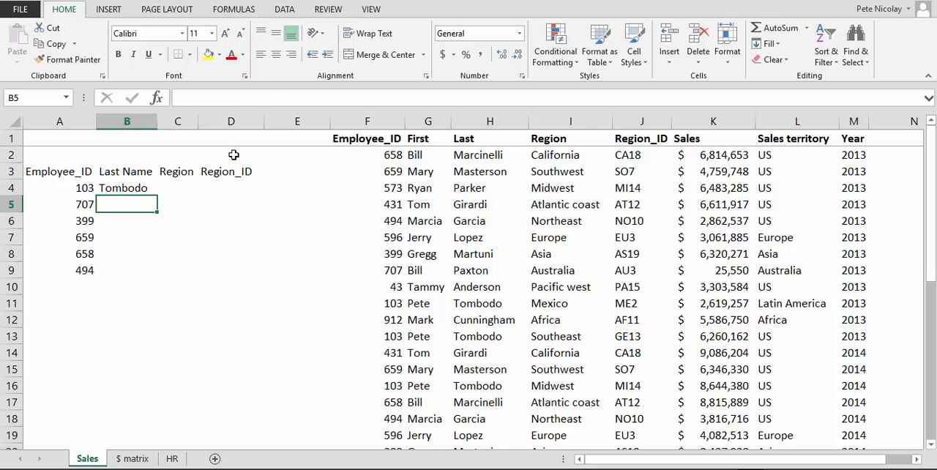
Step: Change the lookup value in B4's VLOOKUP formula to the column-locked mixed reference $A4
{"action": "key", "text": "Up"}
{"action": "key", "text": "F2"}
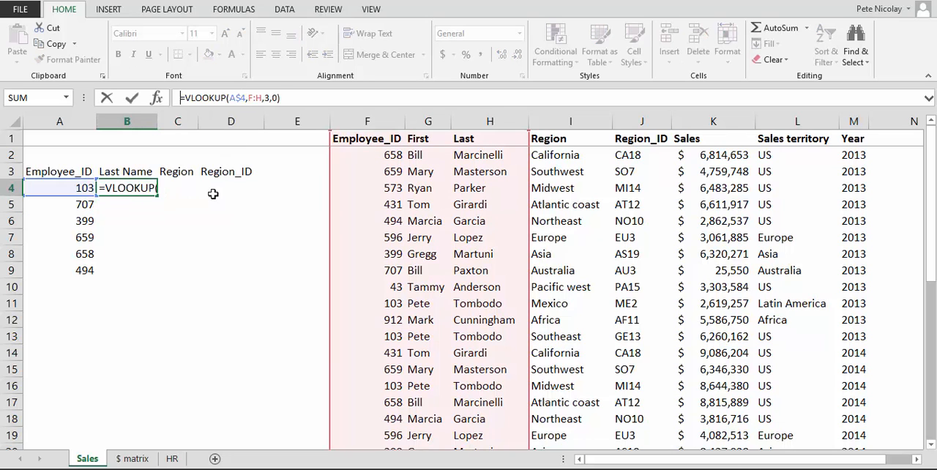
{"action": "left_click", "coordinate": [235, 97]}
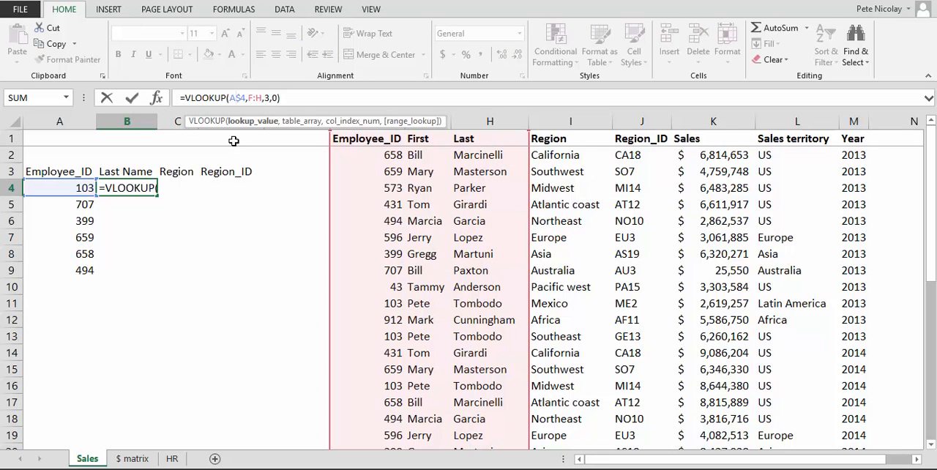
{"action": "key", "text": "F4"}
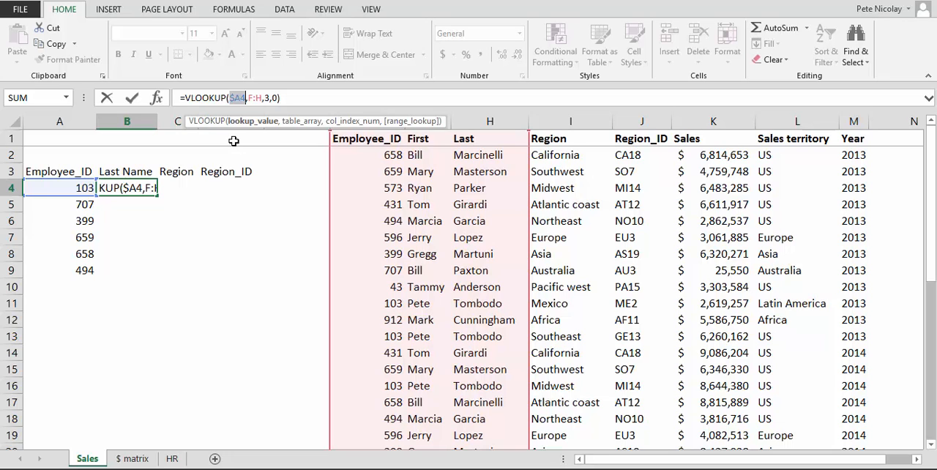
{"action": "key", "text": "Return"}
{"action": "key", "text": "Up"}
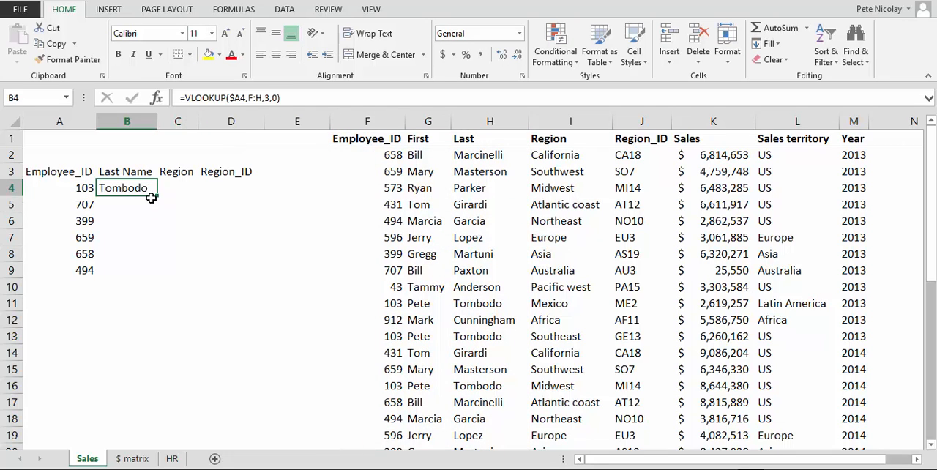
Step: Fill the $A4 lookup formula from B4 across into C4 and down the Last Name column through B9
{"action": "left_click_drag", "start_coordinate": [156, 194], "coordinate": [184, 196]}
{"action": "left_click", "coordinate": [130, 174]}
{"action": "left_click", "coordinate": [142, 191]}
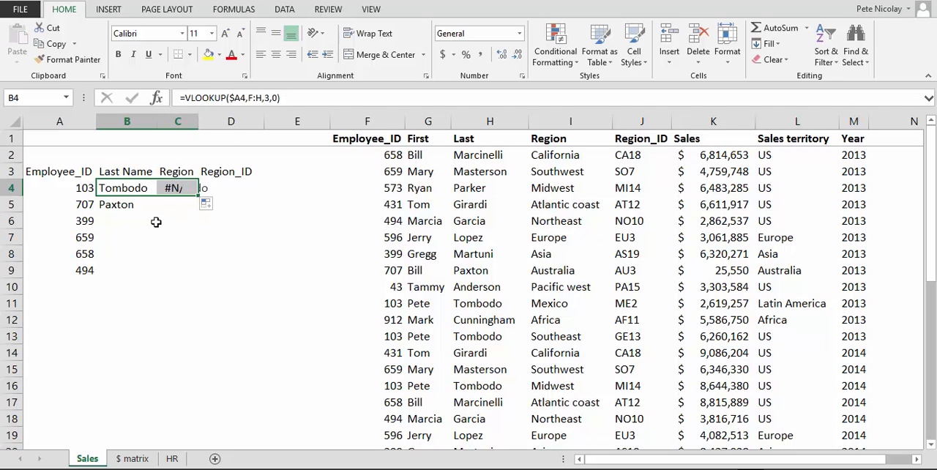
{"action": "left_click", "coordinate": [150, 188]}
{"action": "double_click", "coordinate": [157, 194]}
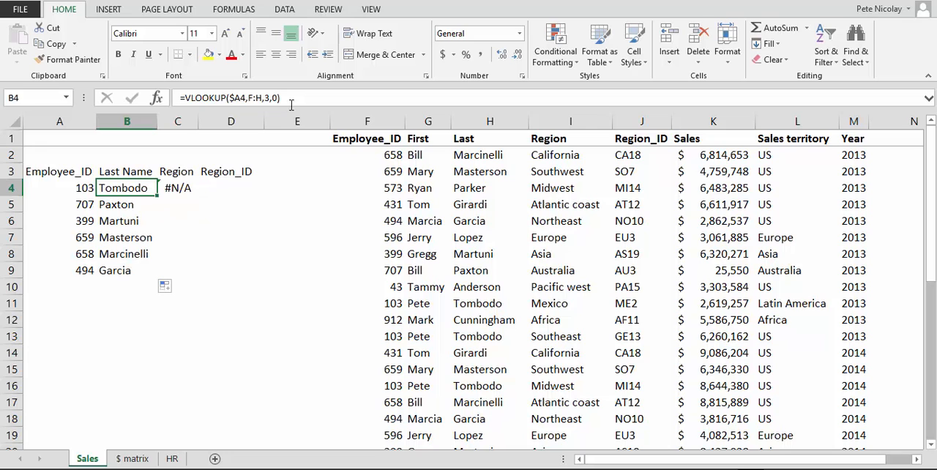
{"action": "left_click", "coordinate": [229, 97]}
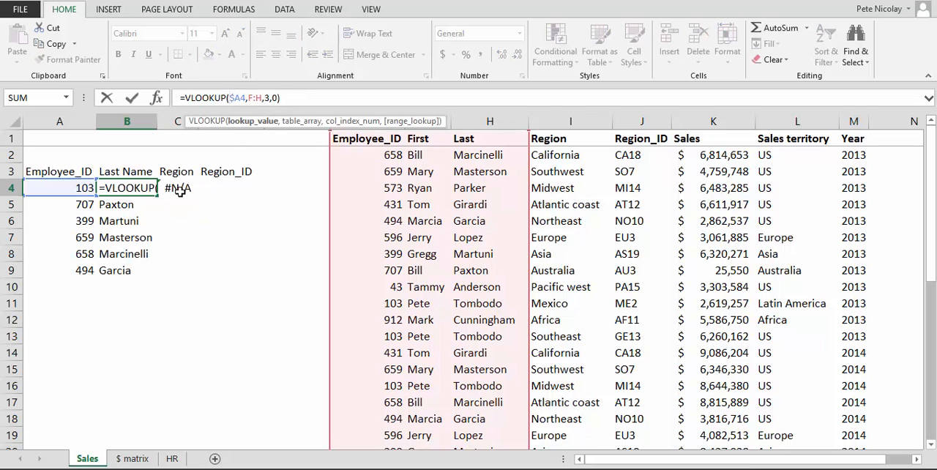
{"action": "key", "text": "Escape"}
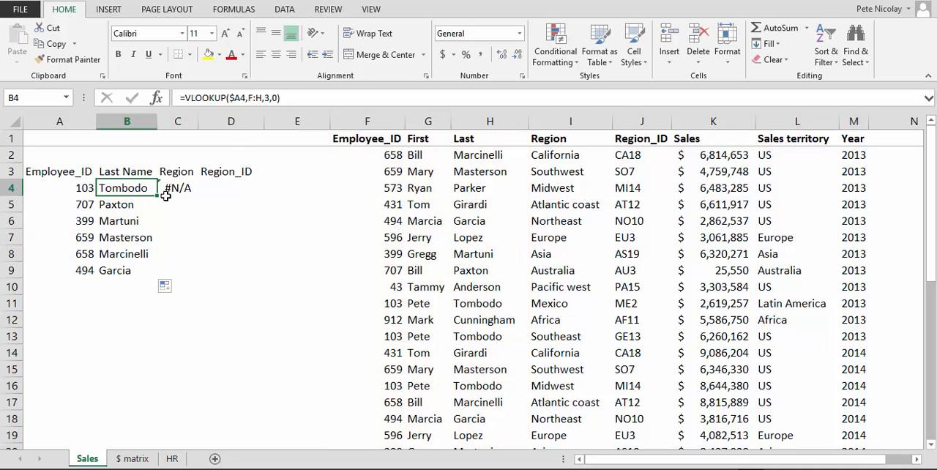
{"action": "left_click_drag", "start_coordinate": [156, 198], "coordinate": [137, 272]}
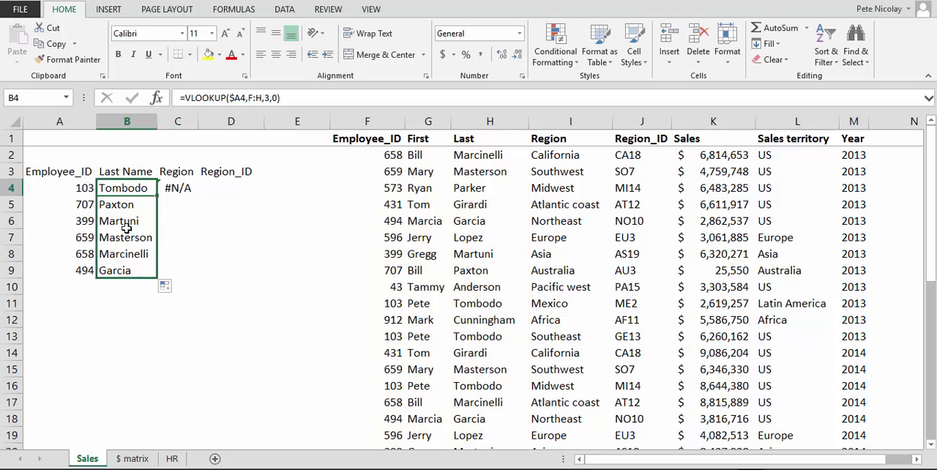
Step: Check how the lookup value and table range references change between B4 and its copies in B5, B6 and C4
{"action": "left_click", "coordinate": [114, 187]}
{"action": "left_click", "coordinate": [114, 204]}
{"action": "left_click", "coordinate": [114, 221]}
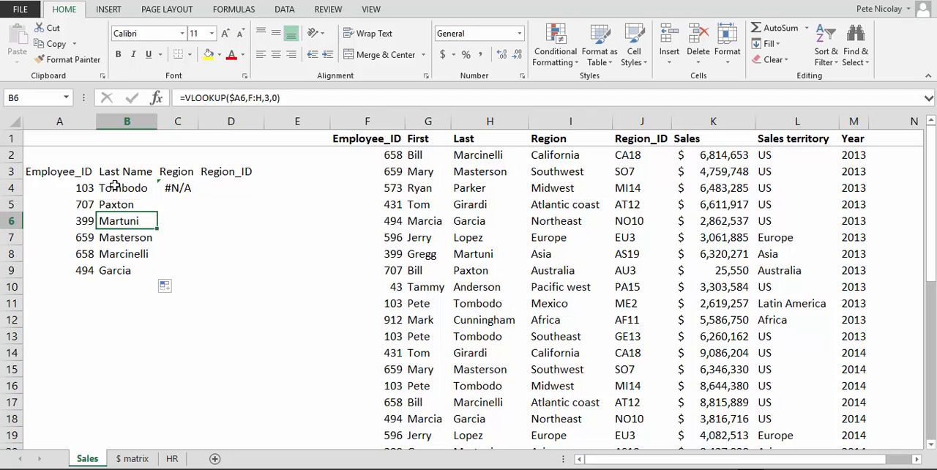
{"action": "left_click", "coordinate": [115, 187]}
{"action": "left_click", "coordinate": [173, 187]}
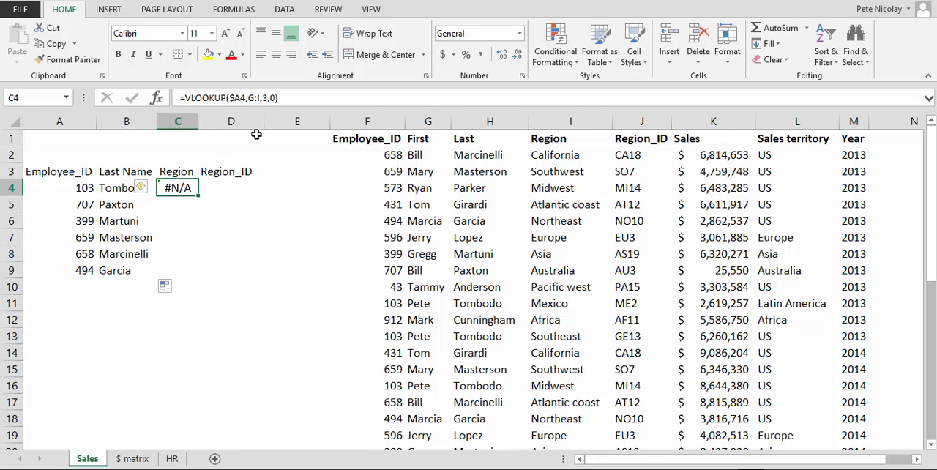
{"action": "left_click", "coordinate": [241, 97]}
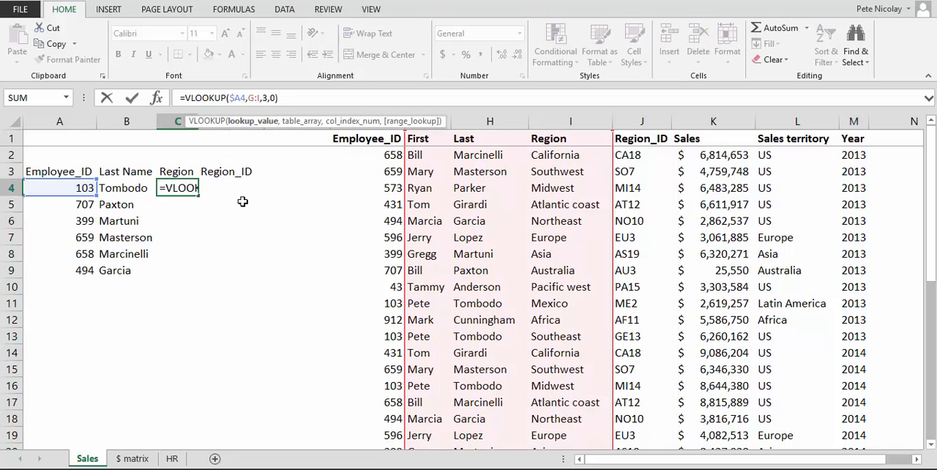
{"action": "key", "text": "Escape"}
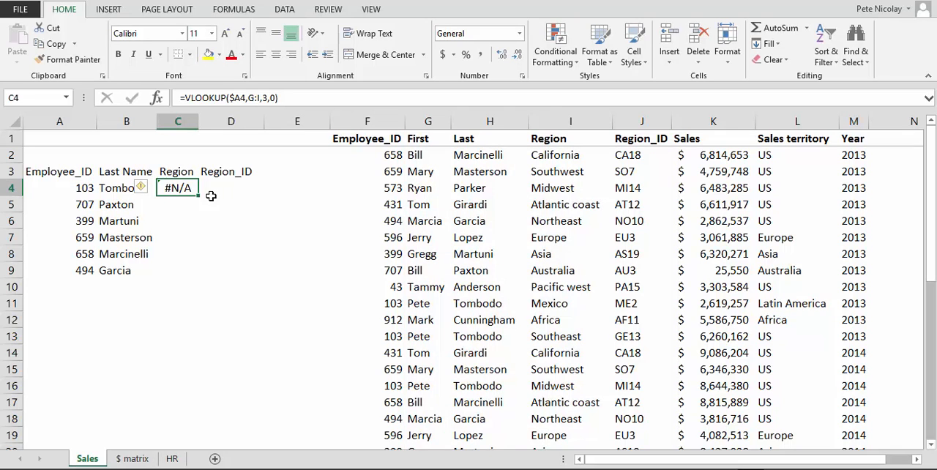
Step: Clear the copied lookup formulas from C4 and B5:B9
{"action": "key", "text": "Delete"}
{"action": "left_click", "coordinate": [117, 213]}
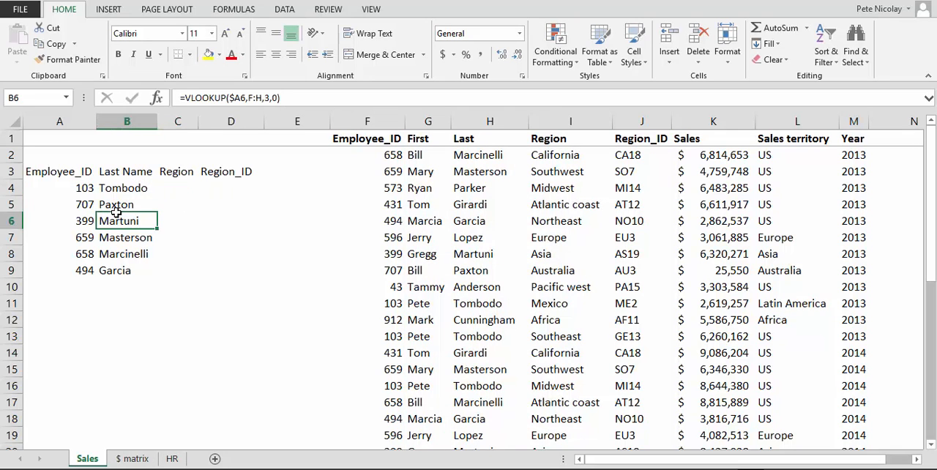
{"action": "key", "text": "Up"}
{"action": "key", "text": "ctrl+shift+Down"}
{"action": "key", "text": "Delete"}
Step: Start a new VLOOKUP formula in B4 with the column-locked mixed reference $A4 as the lookup value
{"action": "key", "text": "Up"}
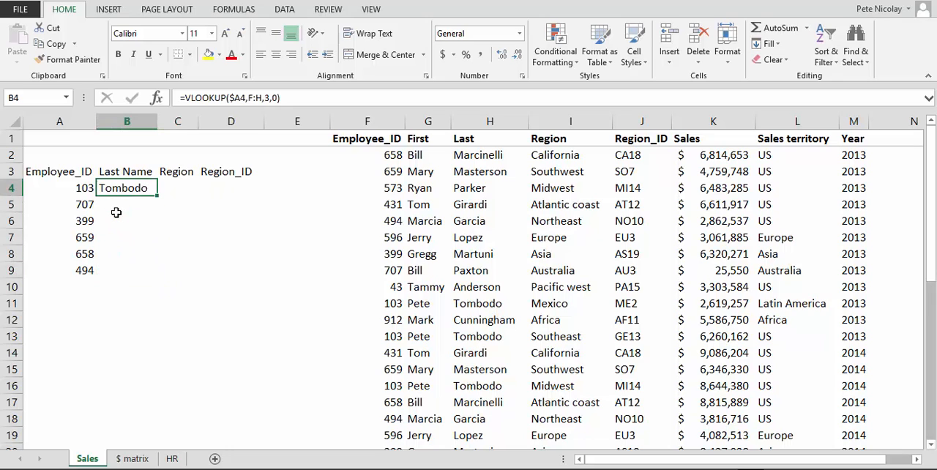
{"action": "type", "text": "=vl"}
{"action": "key", "text": "Tab"}
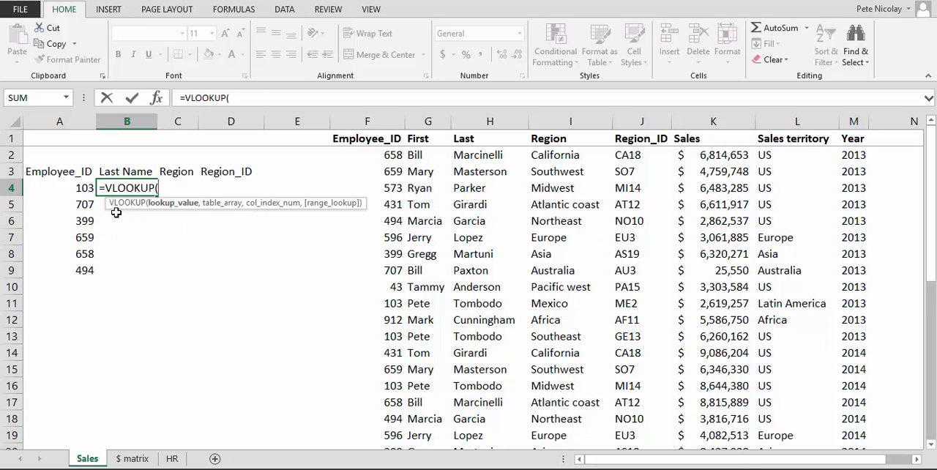
{"action": "left_click", "coordinate": [78, 186]}
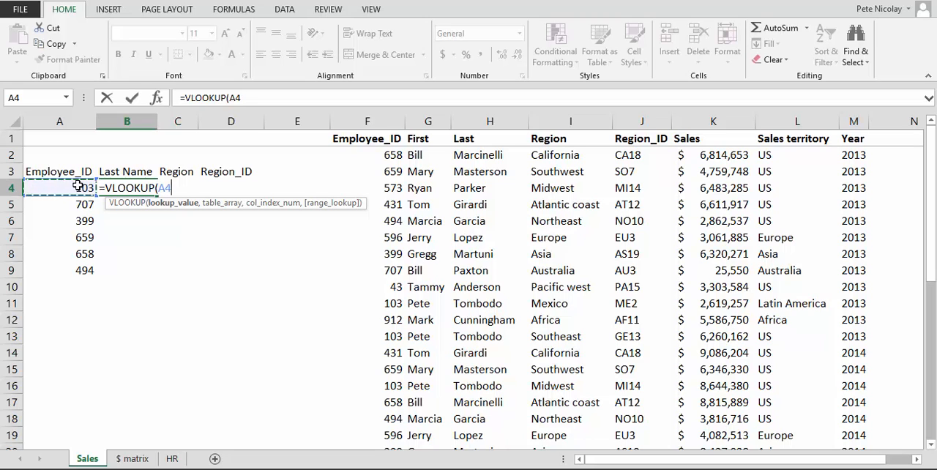
{"action": "key", "text": "F4"}
{"action": "key", "text": "F4"}
{"action": "key", "text": "F4"}
{"action": "type", "text": ","}
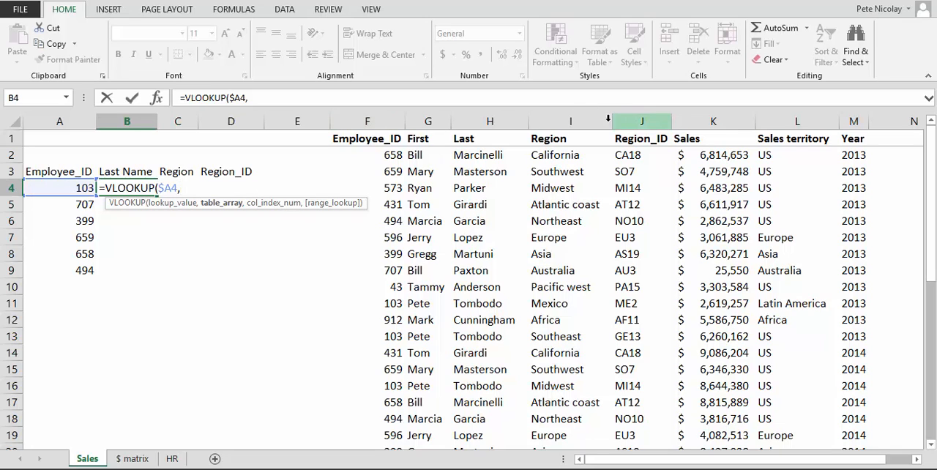
Step: Complete B4's VLOOKUP with the absolute table range $F:$J, column index 3 and exact match 0, and fill it down through B9
{"action": "left_click_drag", "start_coordinate": [371, 121], "coordinate": [638, 126]}
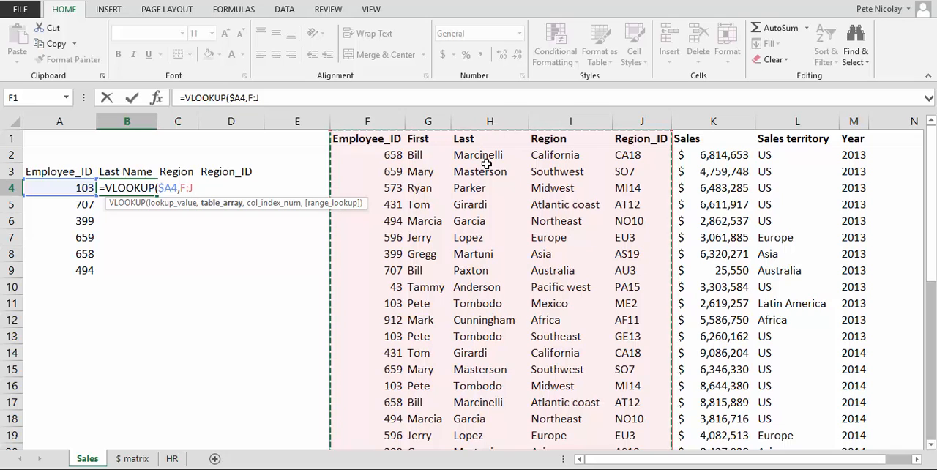
{"action": "key", "text": "F4"}
{"action": "type", "text": ","}
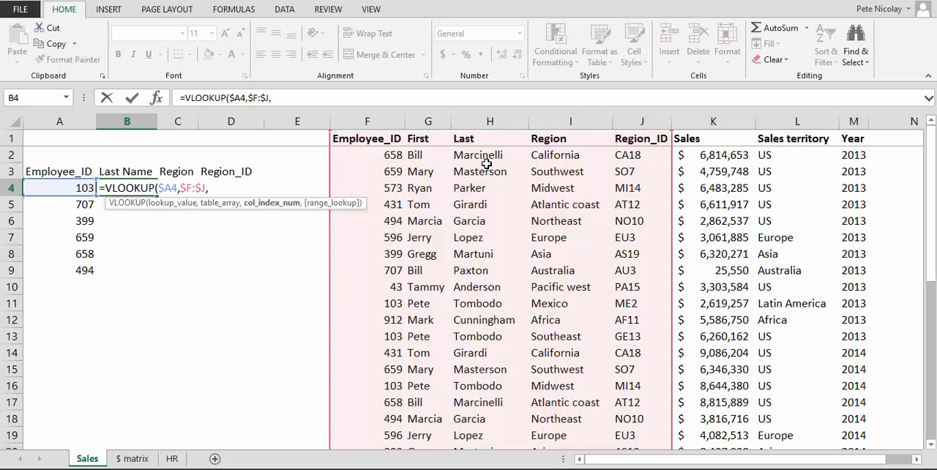
{"action": "type", "text": "3,0"}
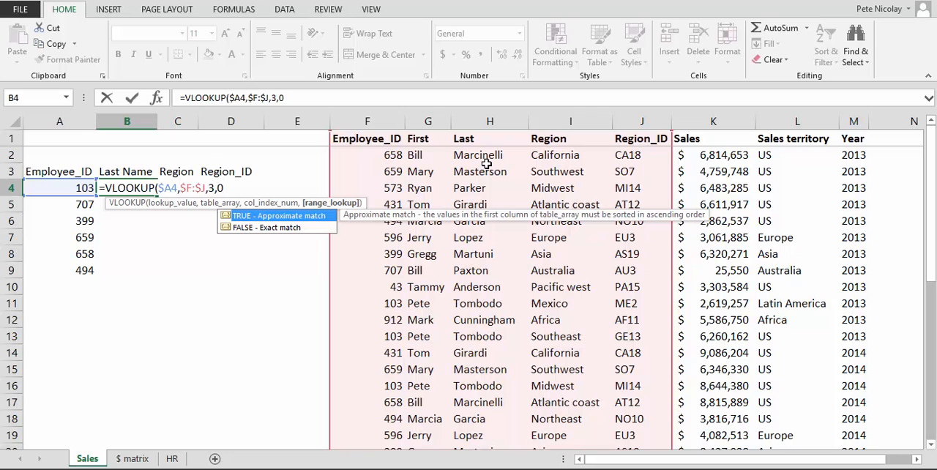
{"action": "type", "text": ")"}
{"action": "key", "text": "Return"}
{"action": "key", "text": "Up"}
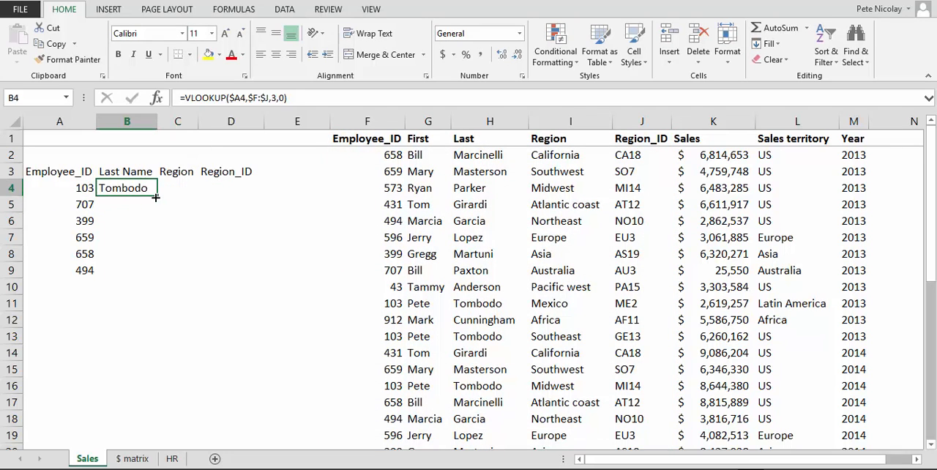
{"action": "left_click_drag", "start_coordinate": [157, 196], "coordinate": [130, 270]}
{"action": "left_click", "coordinate": [124, 184]}
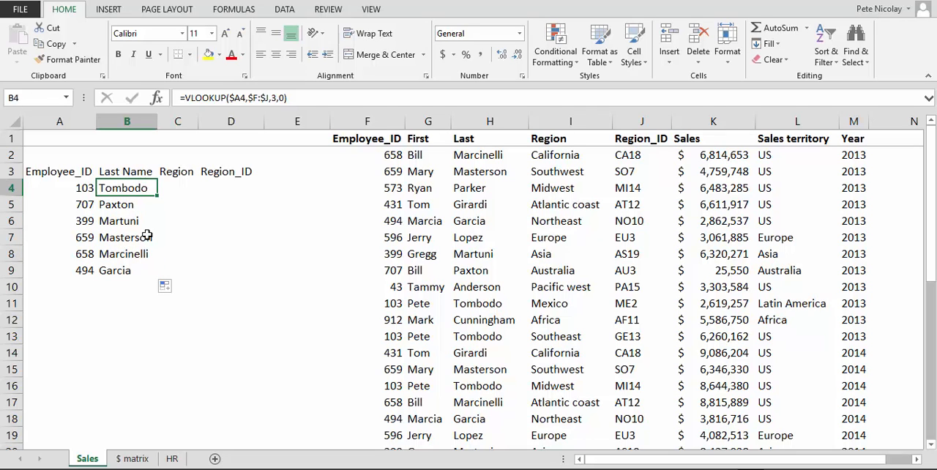
Step: Enter the column index numbers 3, 4 and 5 in B2:D2 and check them against the table's Last, Region and Region_ID headers
{"action": "key", "text": "Up"}
{"action": "key", "text": "Up"}
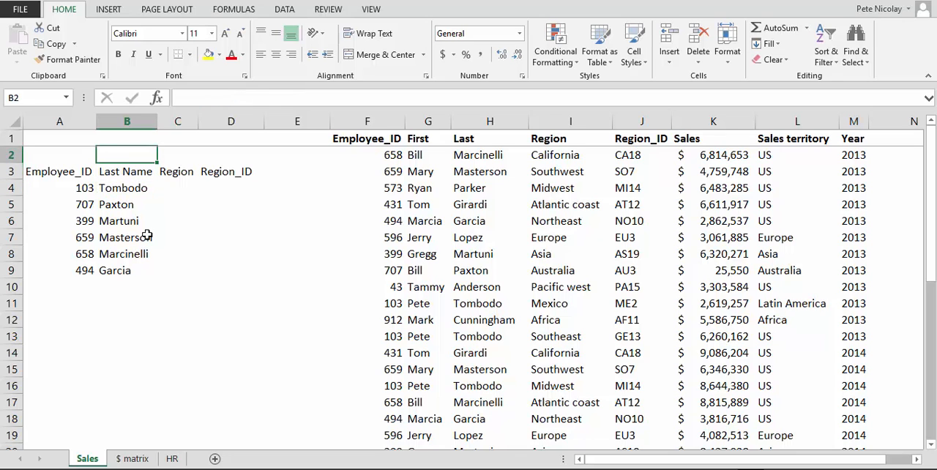
{"action": "type", "text": "3"}
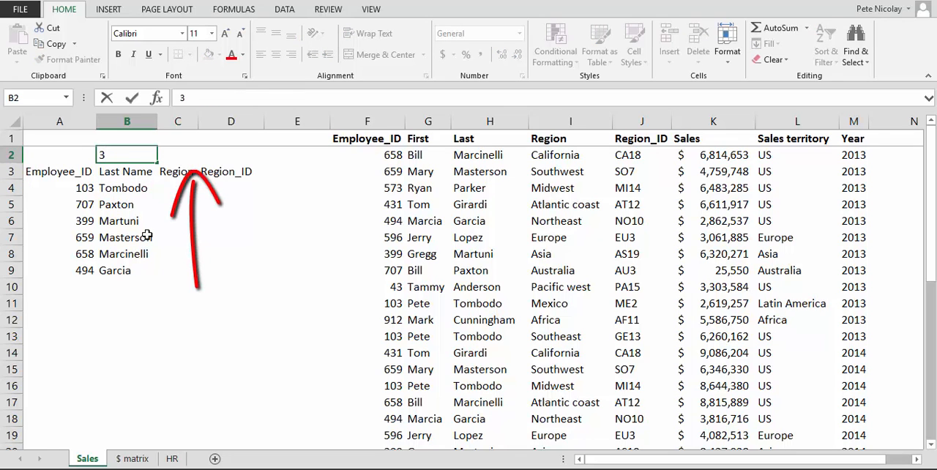
{"action": "key", "text": "Tab"}
{"action": "type", "text": "4"}
{"action": "key", "text": "Tab"}
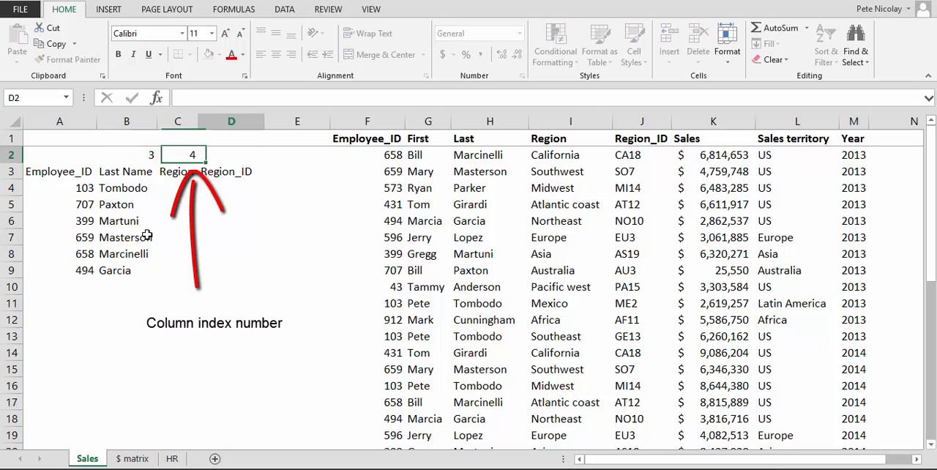
{"action": "type", "text": "5"}
{"action": "key", "text": "Tab"}
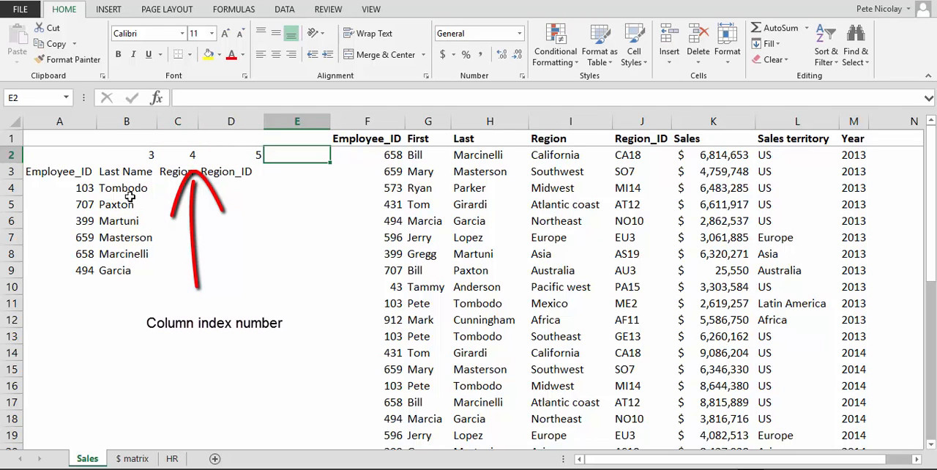
{"action": "left_click", "coordinate": [469, 143]}
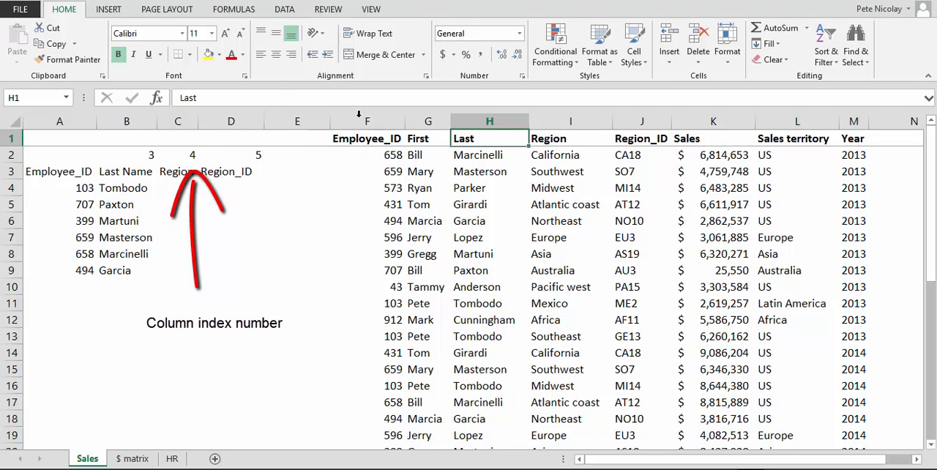
{"action": "left_click", "coordinate": [568, 145]}
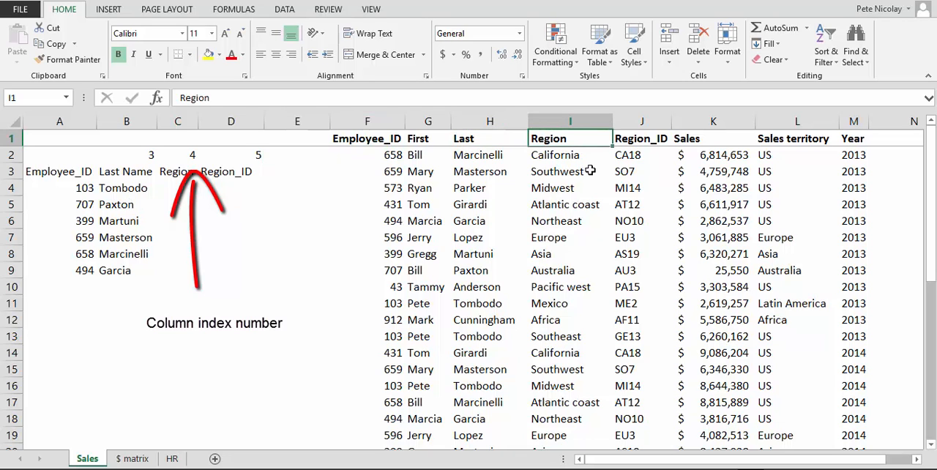
{"action": "left_click", "coordinate": [641, 139]}
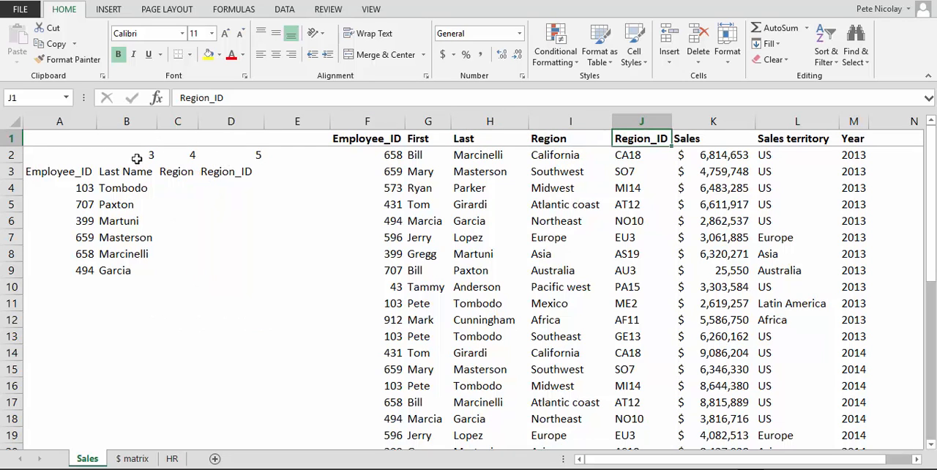
Step: Replace the column index in B4's VLOOKUP formula with the row-locked mixed reference B$2
{"action": "left_click", "coordinate": [107, 189]}
{"action": "left_click", "coordinate": [231, 98]}
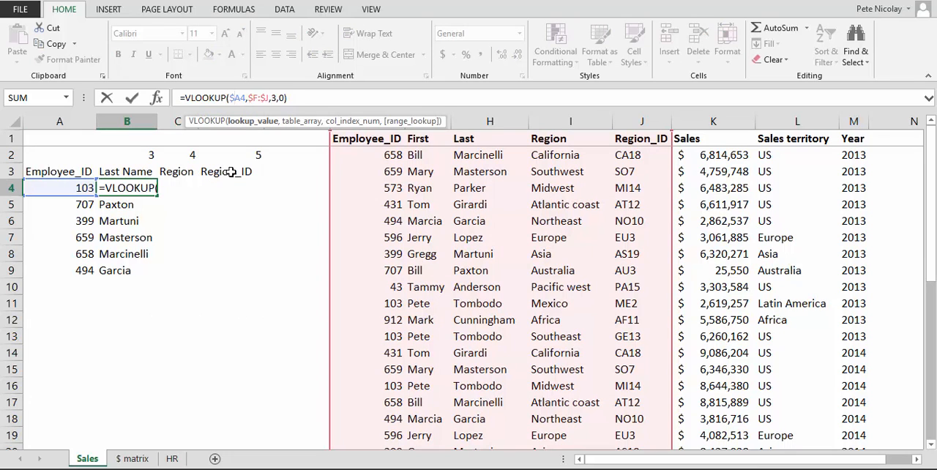
{"action": "left_click", "coordinate": [277, 99]}
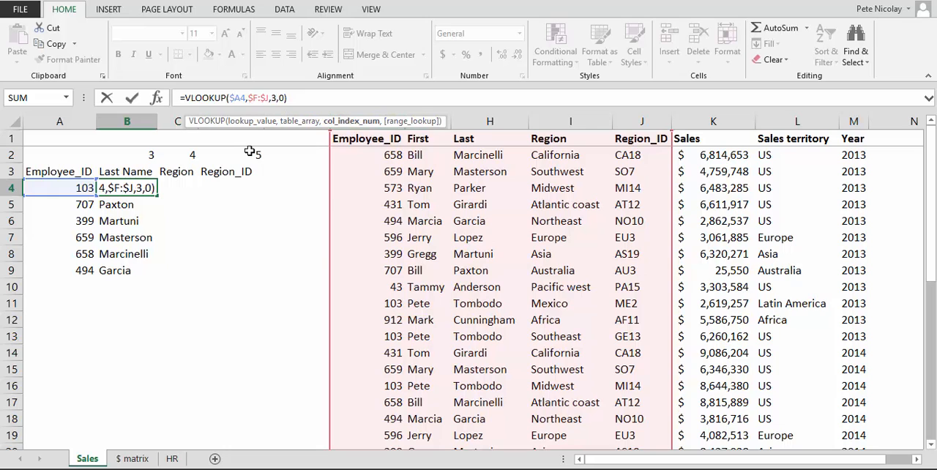
{"action": "key", "text": "BackSpace"}
{"action": "left_click", "coordinate": [151, 152]}
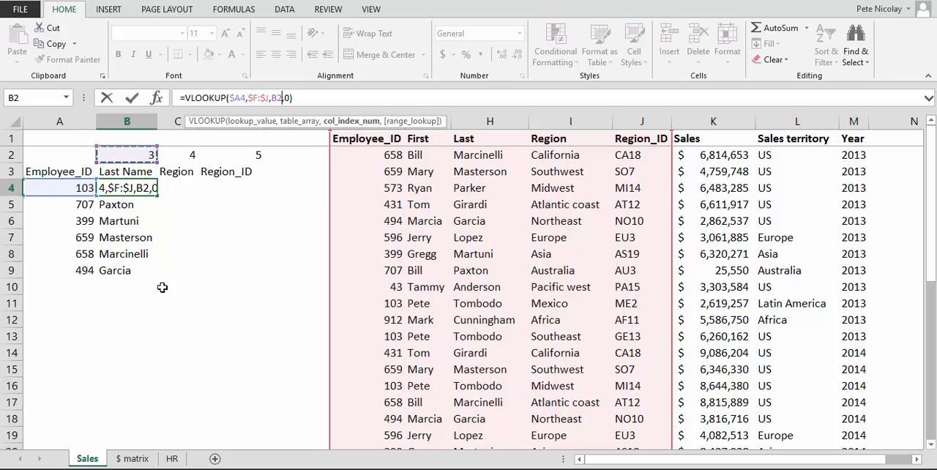
{"action": "key", "text": "F4"}
{"action": "key", "text": "F4"}
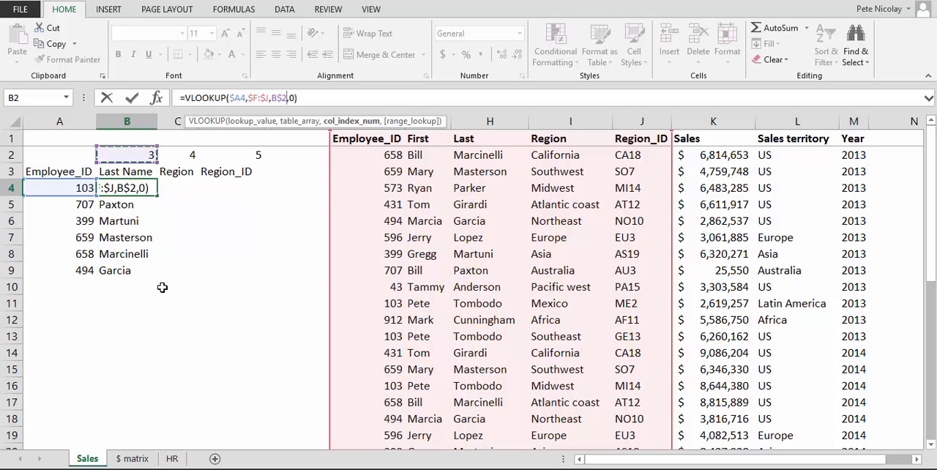
{"action": "key", "text": "Return"}
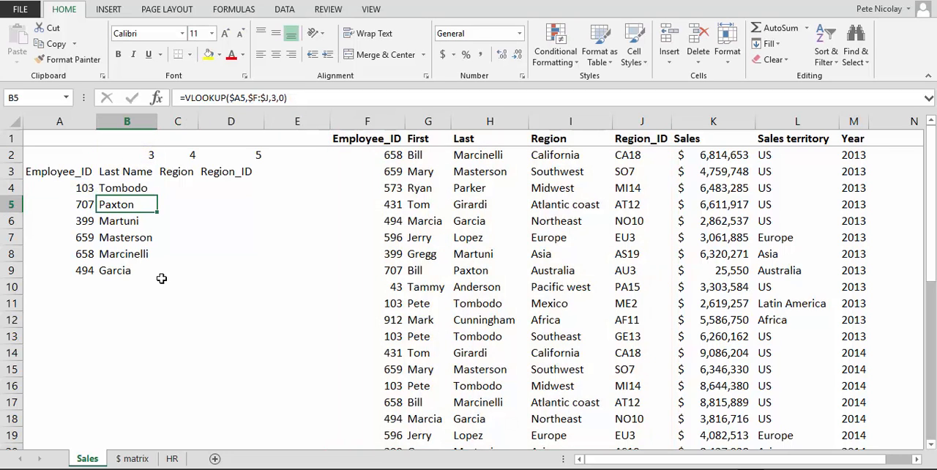
Step: Fill B4's formula across and down through D9, and autofit the widths of columns C and D
{"action": "key", "text": "Up"}
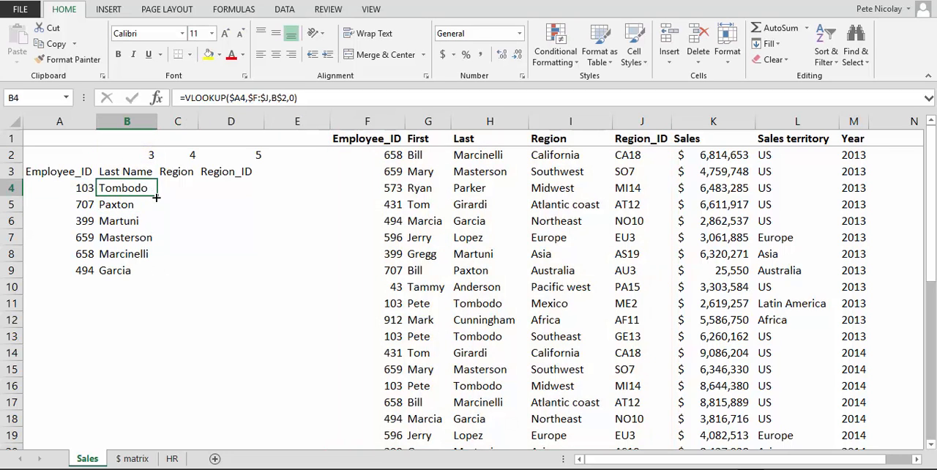
{"action": "left_click_drag", "start_coordinate": [156, 197], "coordinate": [265, 278]}
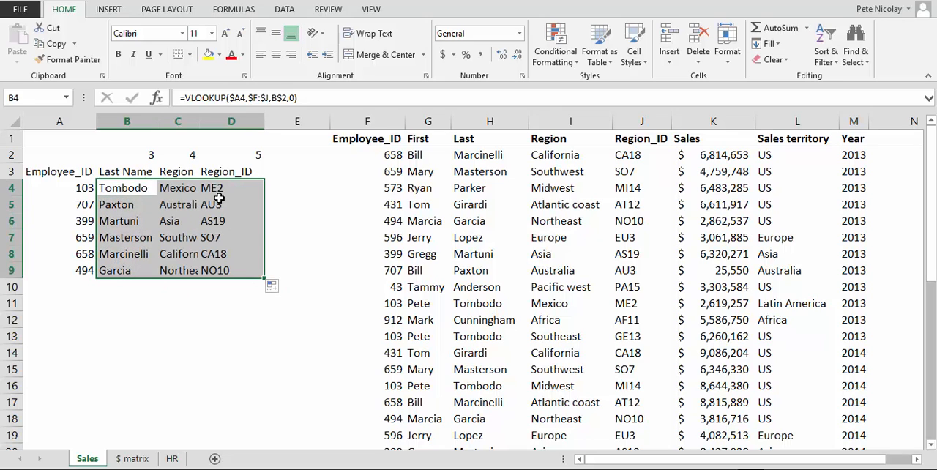
{"action": "double_click", "coordinate": [199, 121]}
{"action": "double_click", "coordinate": [275, 121]}
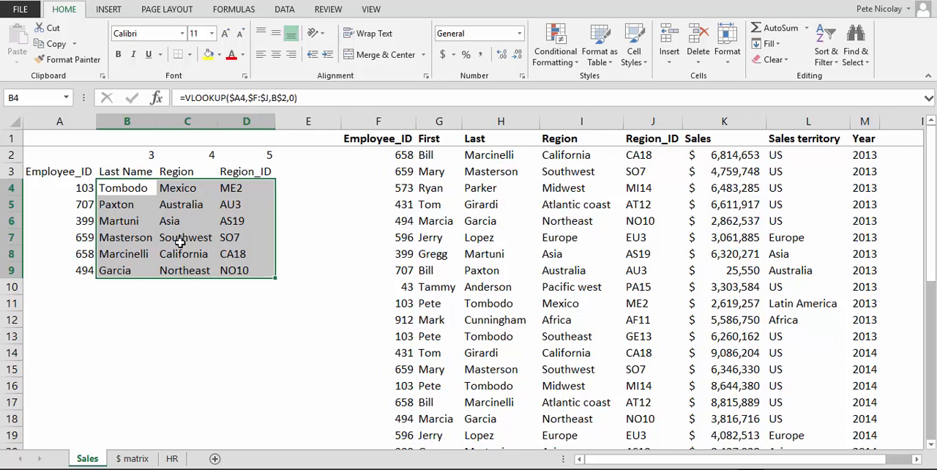
{"action": "left_click", "coordinate": [125, 192]}
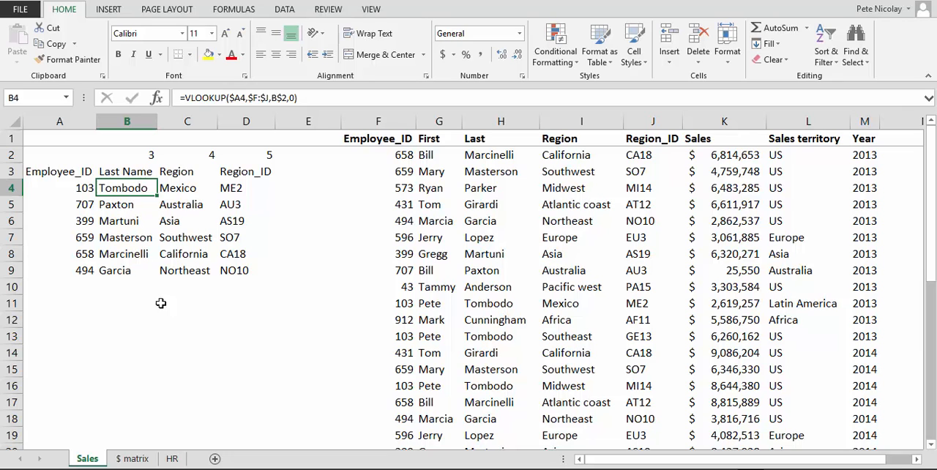
Step: On the HR sheet, start a VLOOKUP formula in I2 under Sales Region with the column-locked lookup value $D2
{"action": "left_click", "coordinate": [172, 459]}
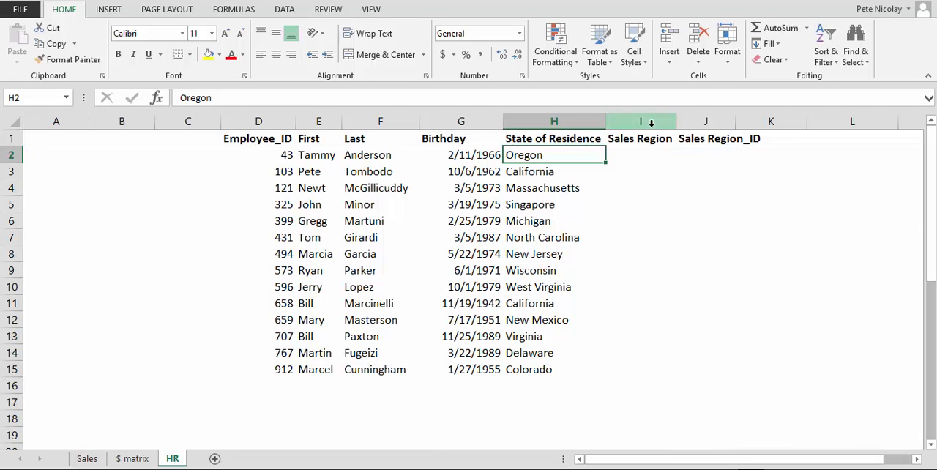
{"action": "left_click", "coordinate": [647, 159]}
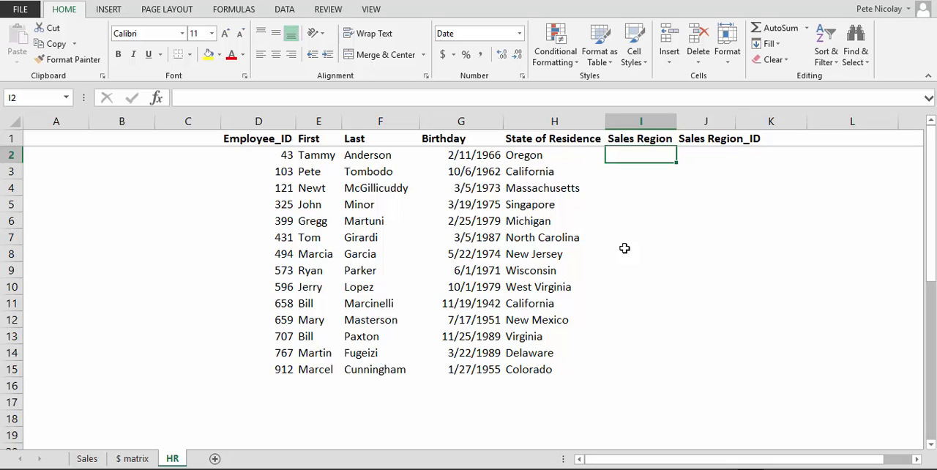
{"action": "type", "text": "=vl"}
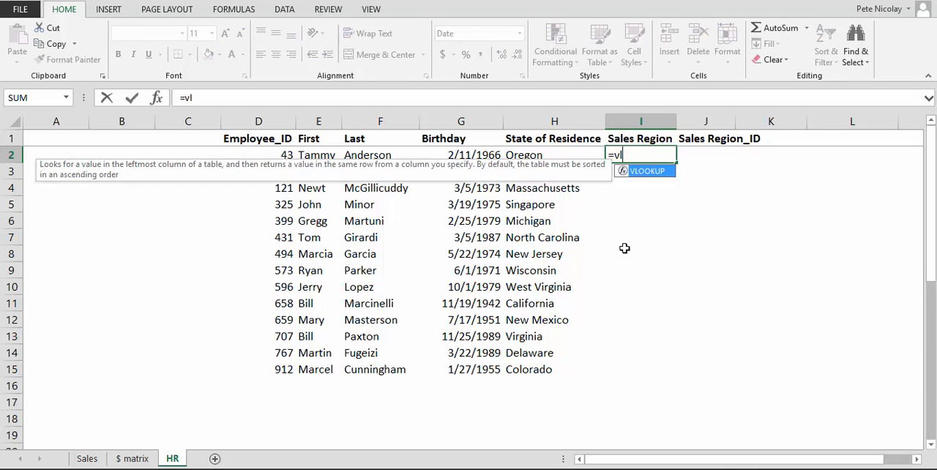
{"action": "key", "text": "Tab"}
{"action": "key", "text": "Left"}
{"action": "key", "text": "Left"}
{"action": "key", "text": "Left"}
{"action": "key", "text": "Left"}
{"action": "key", "text": "Left"}
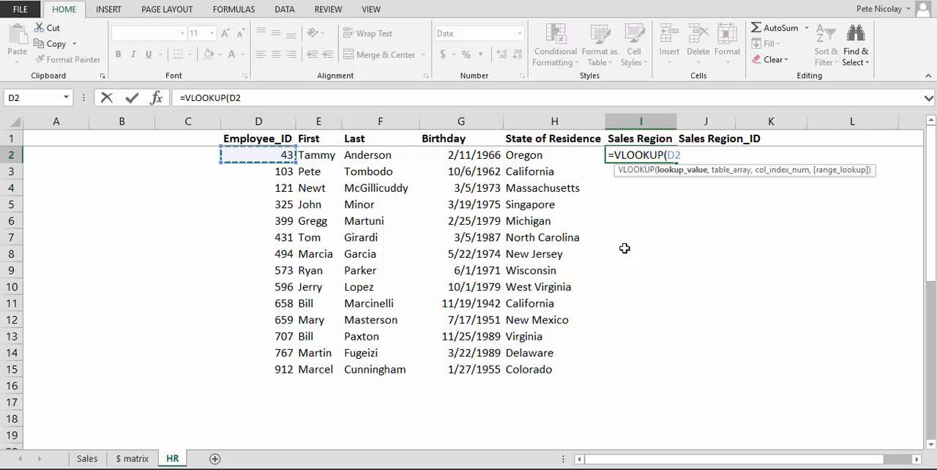
{"action": "key", "text": "F4"}
{"action": "key", "text": "F4"}
{"action": "key", "text": "F4"}
{"action": "type", "text": ","}
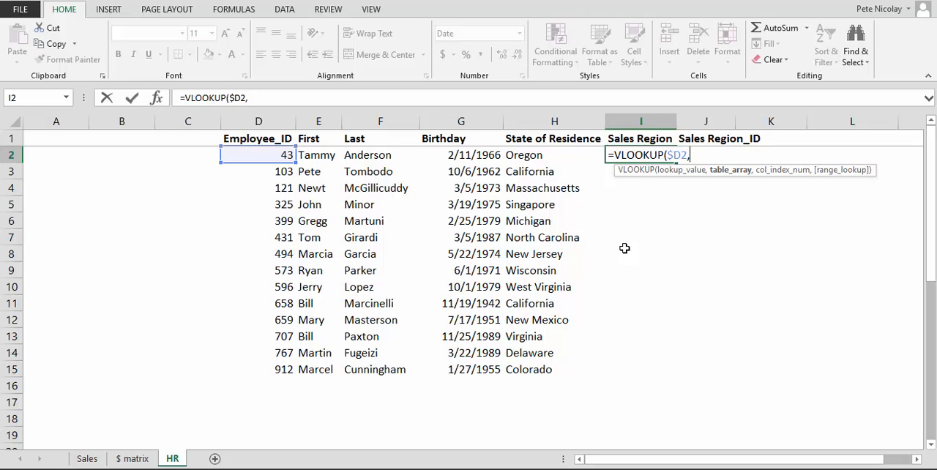
Step: Complete I2's VLOOKUP with the absolute table range Sales!$F:$J, column index 4 and exact match 0
{"action": "left_click", "coordinate": [87, 458]}
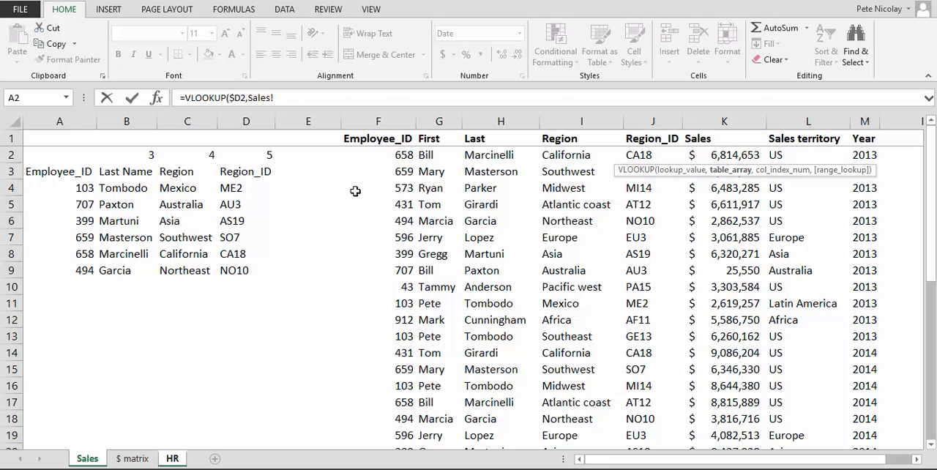
{"action": "left_click_drag", "start_coordinate": [374, 121], "coordinate": [642, 123]}
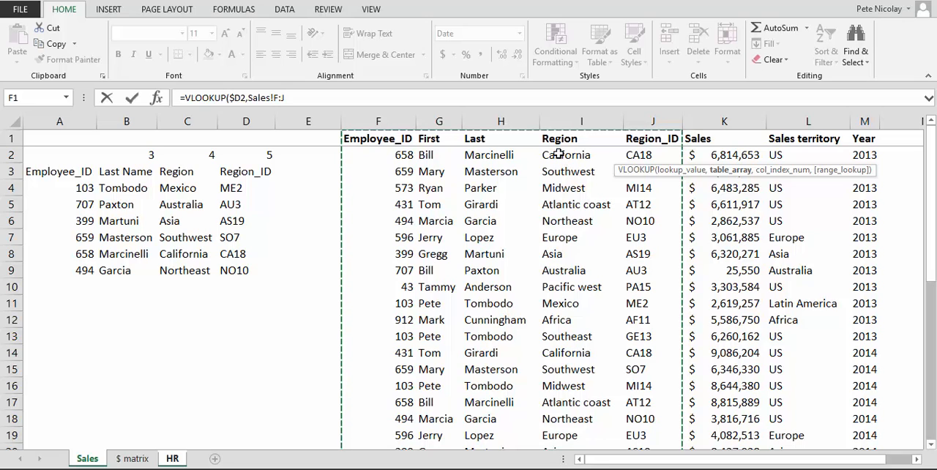
{"action": "key", "text": "F4"}
{"action": "type", "text": ","}
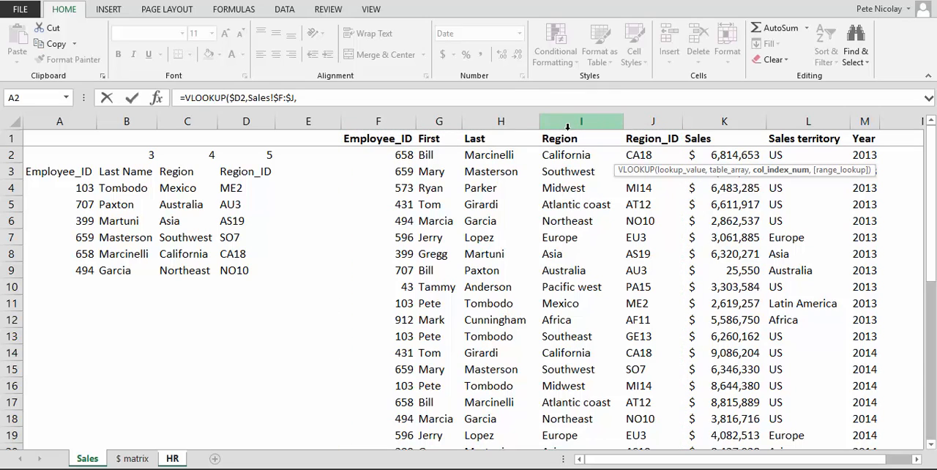
{"action": "type", "text": "4,"}
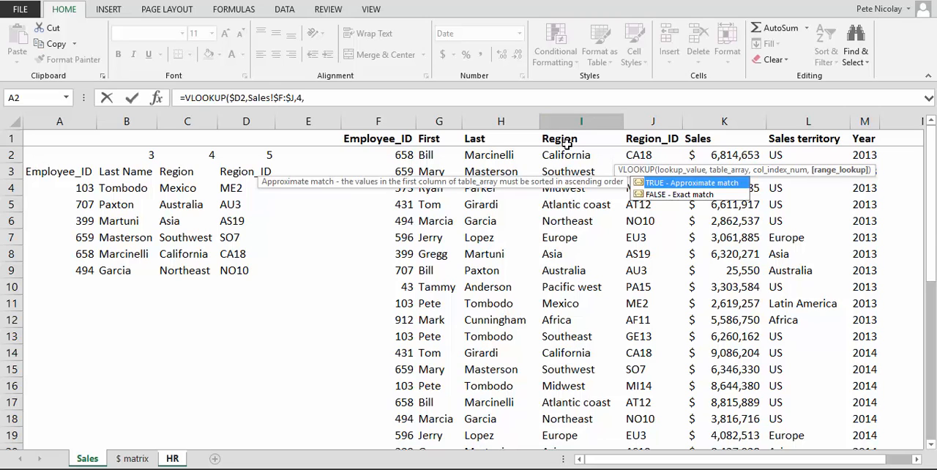
{"action": "type", "text": "0)"}
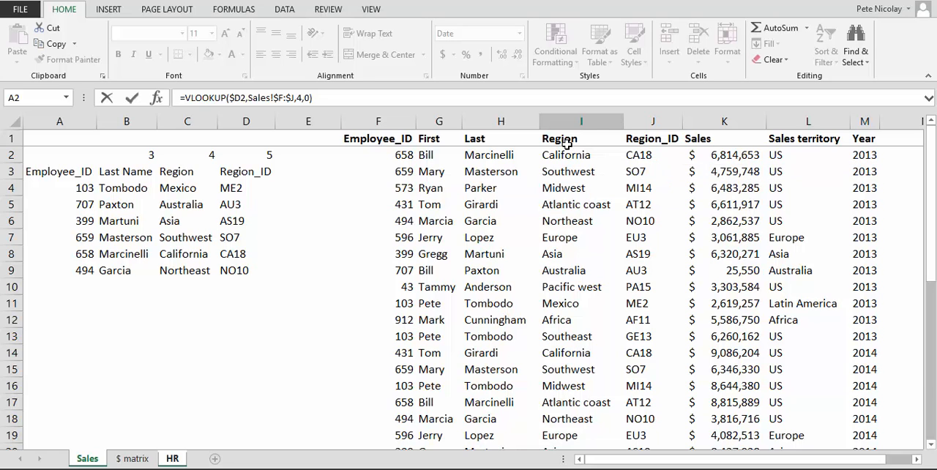
{"action": "key", "text": "Return"}
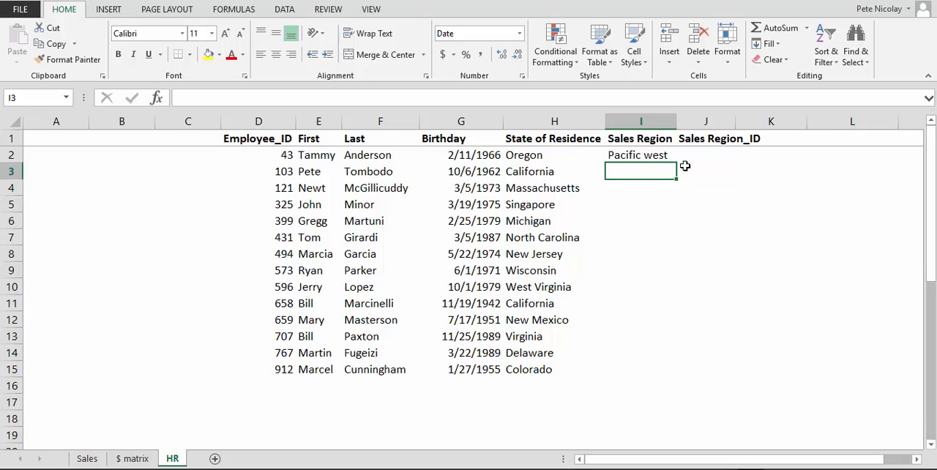
Step: Fill the Sales Region formula from I2 down through I15 and check the copied formulas
{"action": "left_click", "coordinate": [656, 157]}
{"action": "left_click_drag", "start_coordinate": [675, 162], "coordinate": [686, 385]}
{"action": "left_click", "coordinate": [638, 171]}
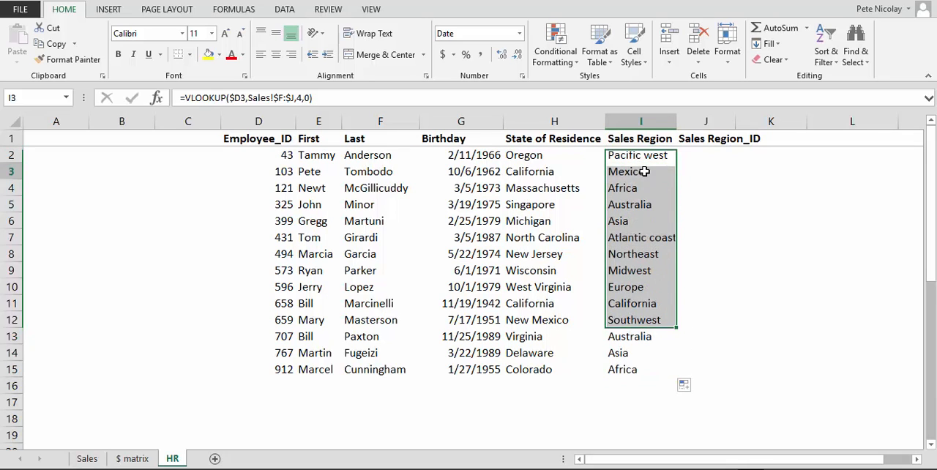
{"action": "left_click", "coordinate": [647, 183]}
{"action": "left_click", "coordinate": [630, 303]}
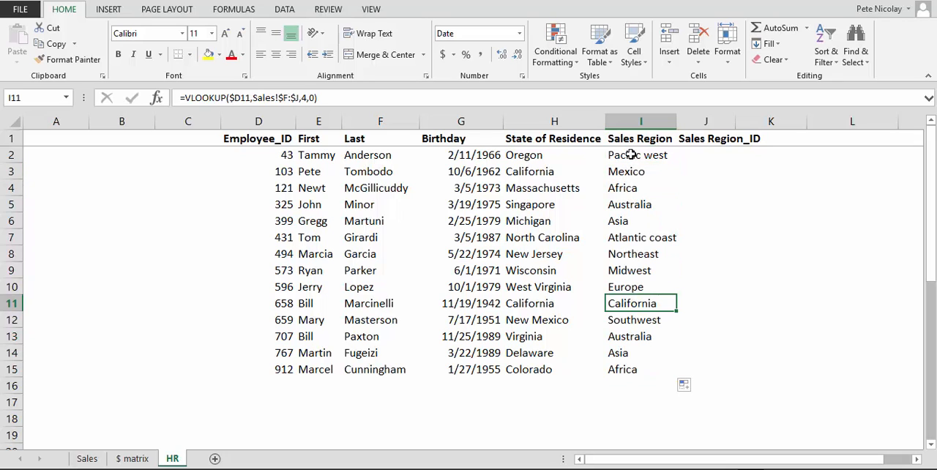
Step: Fill the Sales Region formulas across into J2:J15 under Sales Region_ID and autofit column J
{"action": "left_click_drag", "start_coordinate": [629, 156], "coordinate": [727, 376]}
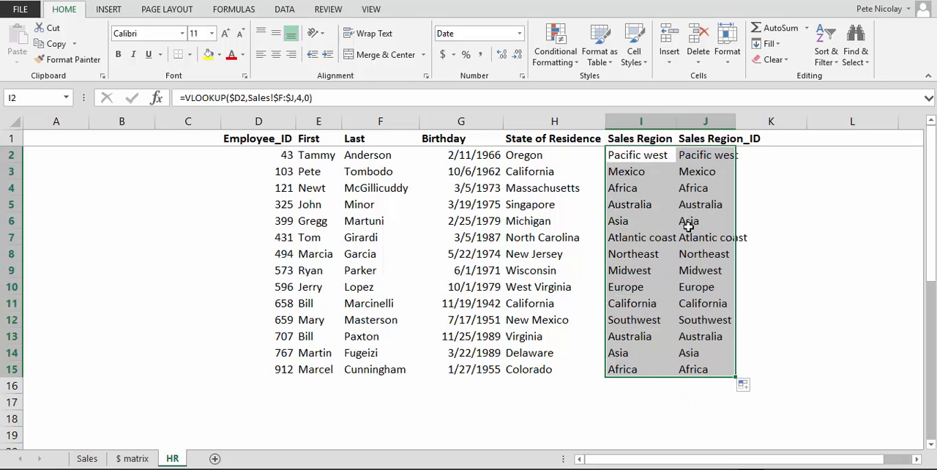
{"action": "double_click", "coordinate": [734, 122]}
{"action": "left_click", "coordinate": [657, 154]}
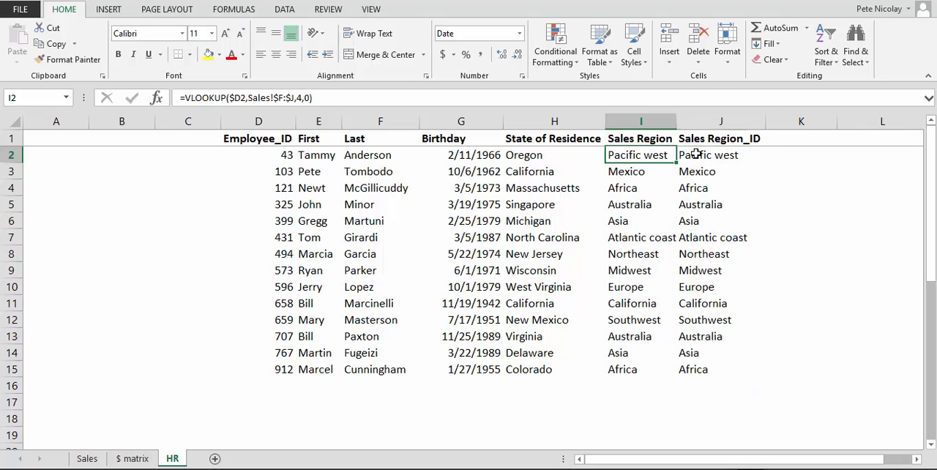
Step: Change the column index in J2's VLOOKUP formula to 5
{"action": "key", "text": "Right"}
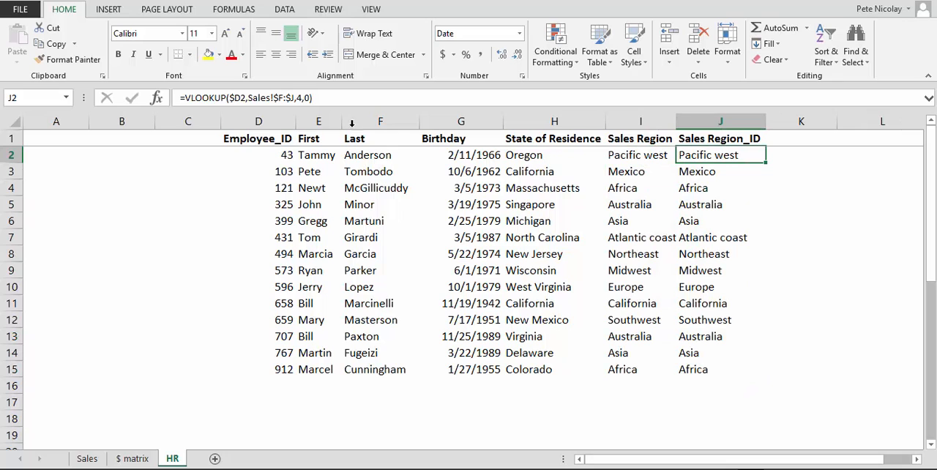
{"action": "left_click", "coordinate": [300, 98]}
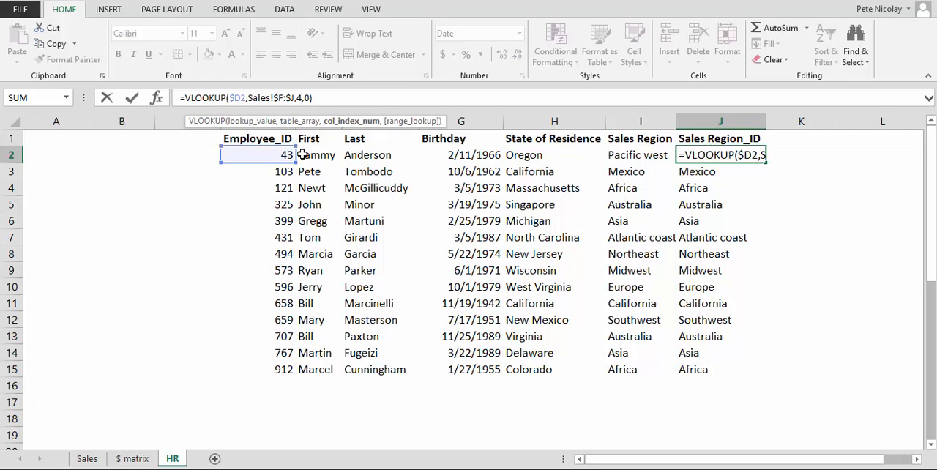
{"action": "key", "text": "Delete"}
{"action": "type", "text": "5"}
{"action": "key", "text": "Return"}
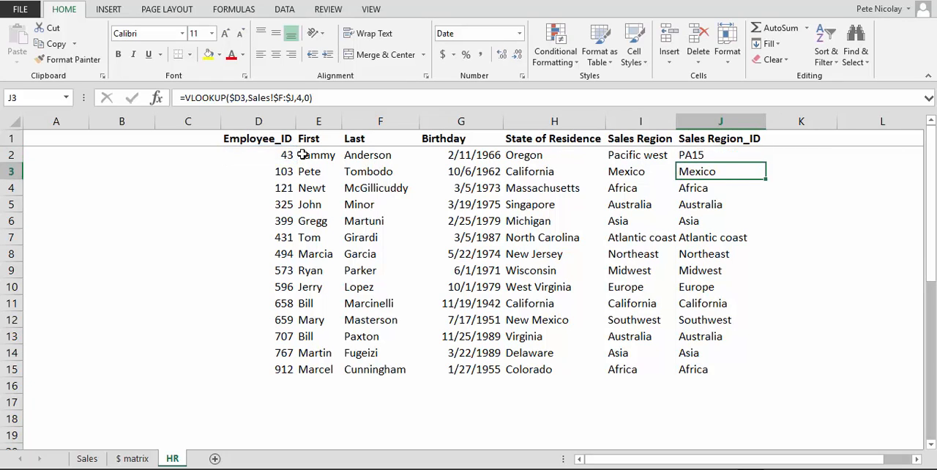
Step: Fill J2's formula down through J15 in the Sales Region_ID column
{"action": "key", "text": "Up"}
{"action": "key", "text": "ctrl+shift+Down"}
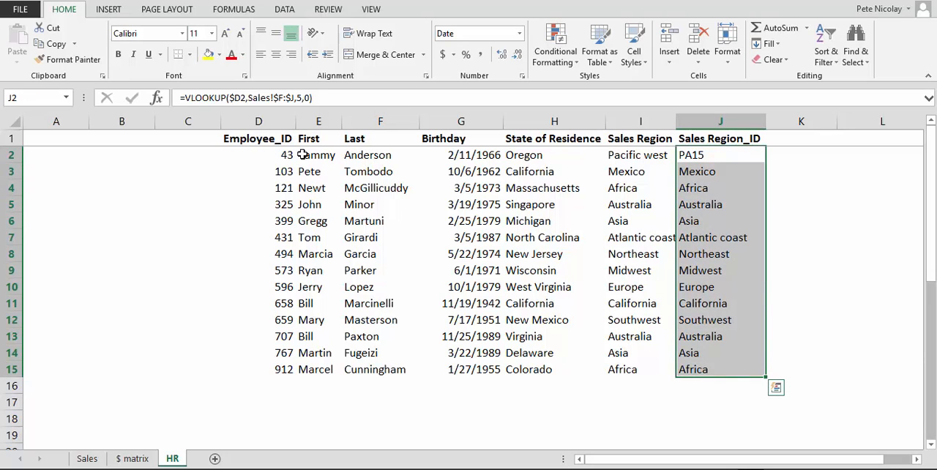
{"action": "key", "text": "ctrl+d"}
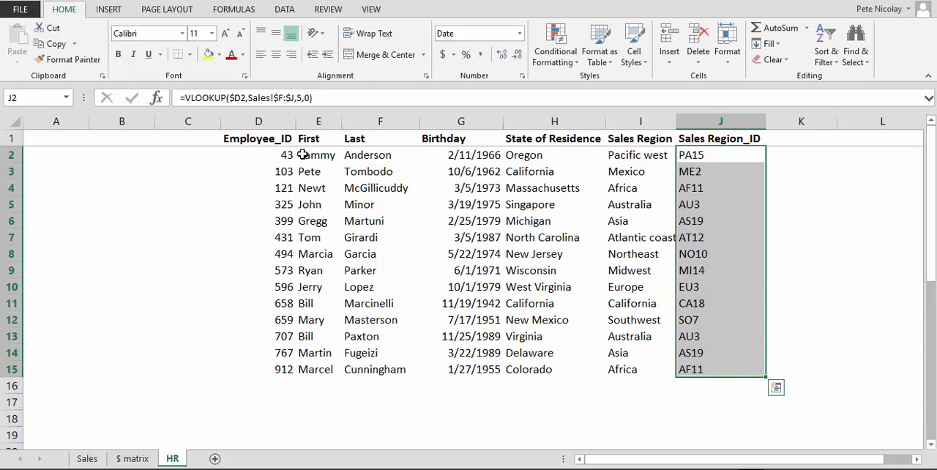
{"action": "key", "text": "Left"}
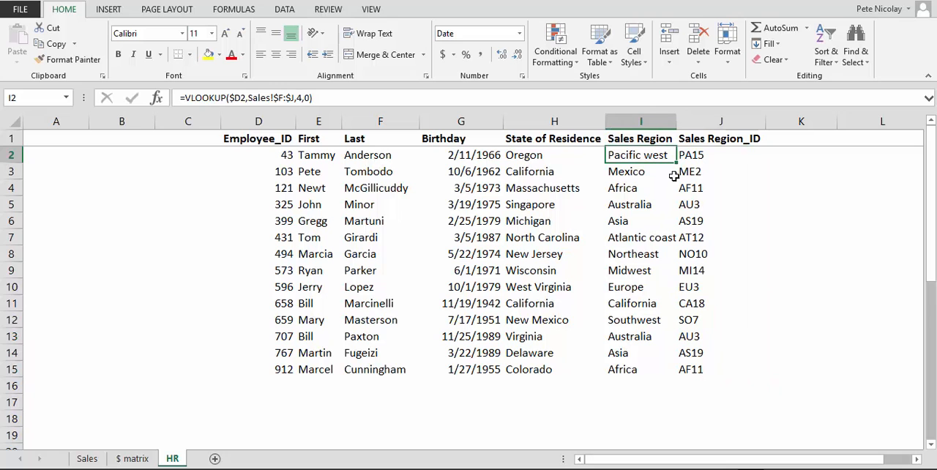
{"action": "left_click_drag", "start_coordinate": [648, 123], "coordinate": [719, 122]}
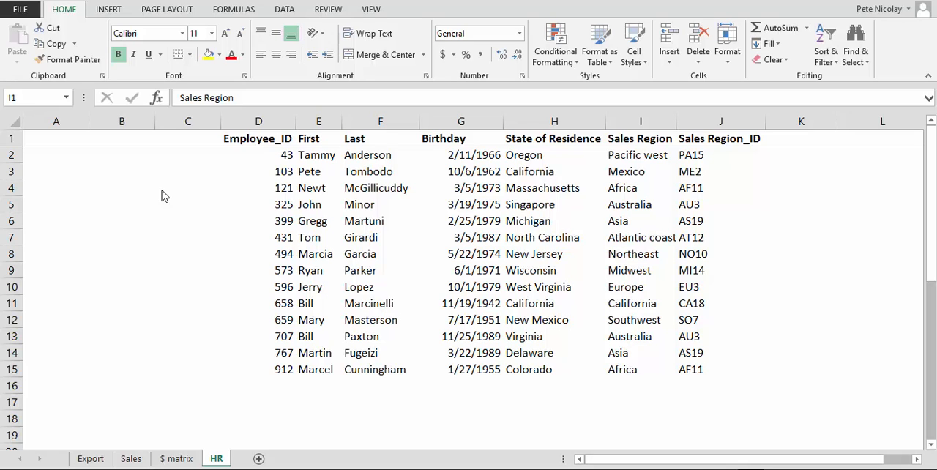
Step: On the Export sheet, add the header Sales in C1 beside the Employee_ID list
{"action": "left_click", "coordinate": [93, 462]}
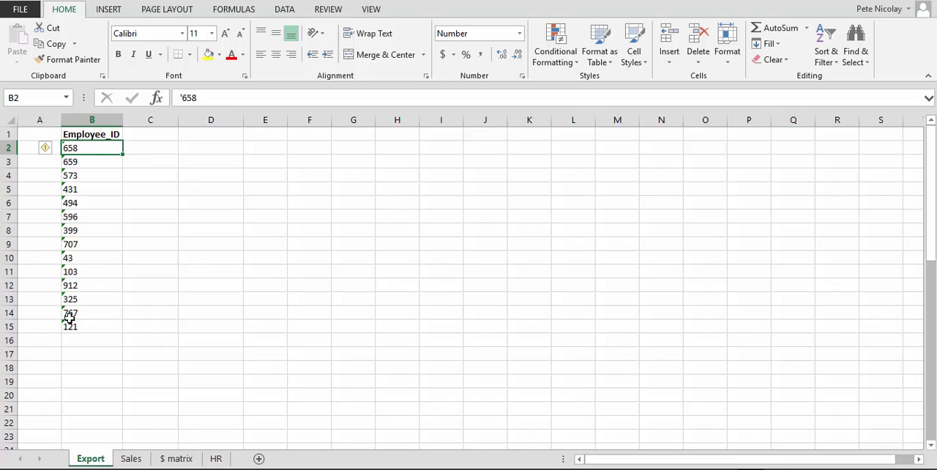
{"action": "left_click_drag", "start_coordinate": [80, 135], "coordinate": [79, 329]}
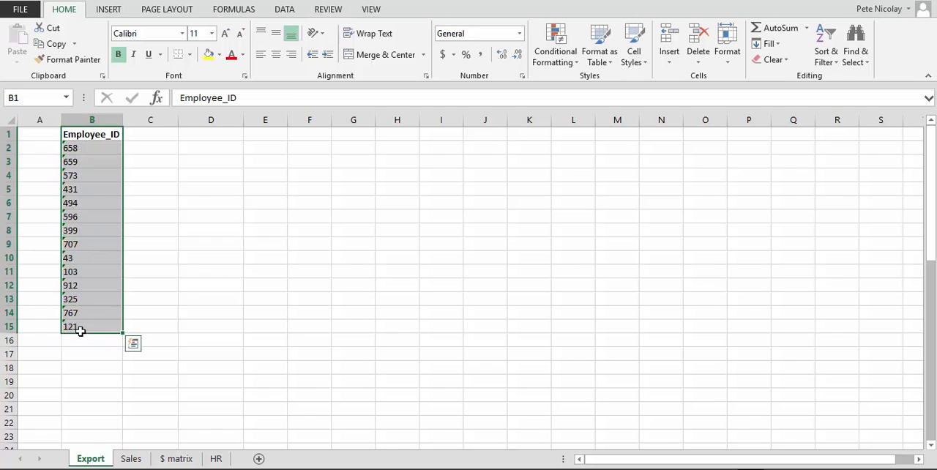
{"action": "left_click", "coordinate": [80, 147]}
{"action": "left_click", "coordinate": [132, 131]}
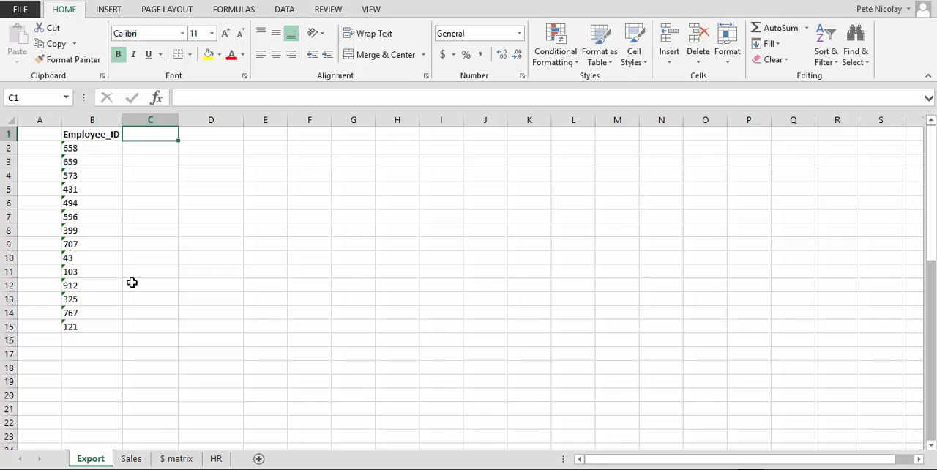
{"action": "type", "text": "Sales"}
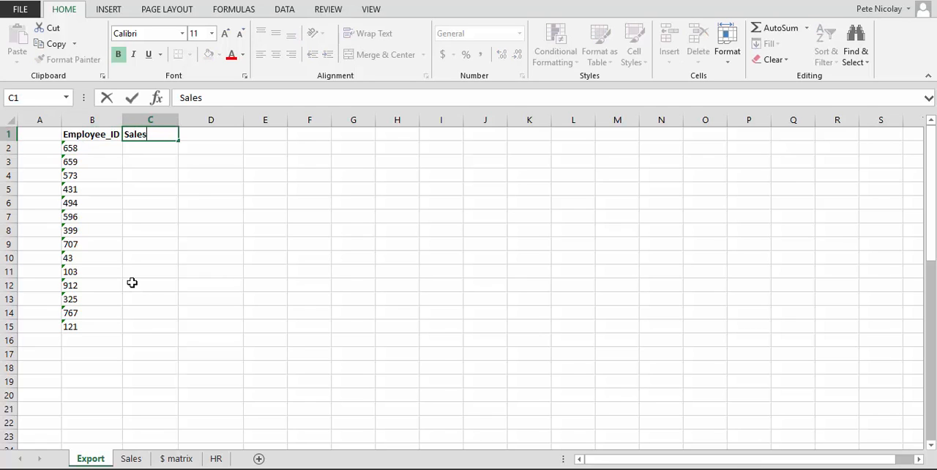
{"action": "key", "text": "Return"}
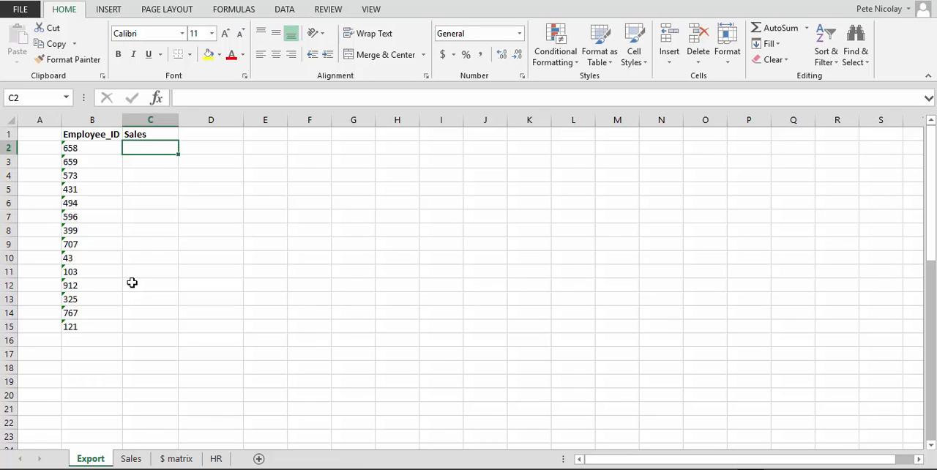
Step: Enter =VLOOKUP(B2,Sales!F:K,6,0) in C2 of the Export sheet to look up the employee's sales
{"action": "type", "text": "=VLOOKUP("}
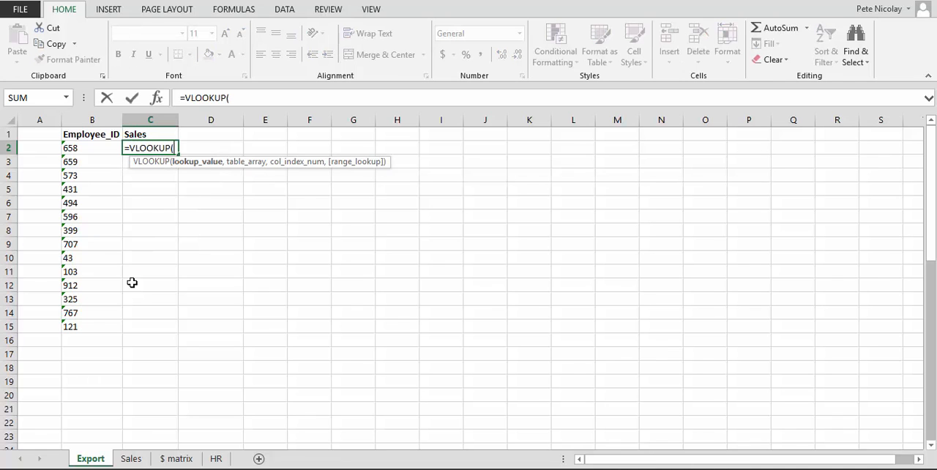
{"action": "key", "text": "Left"}
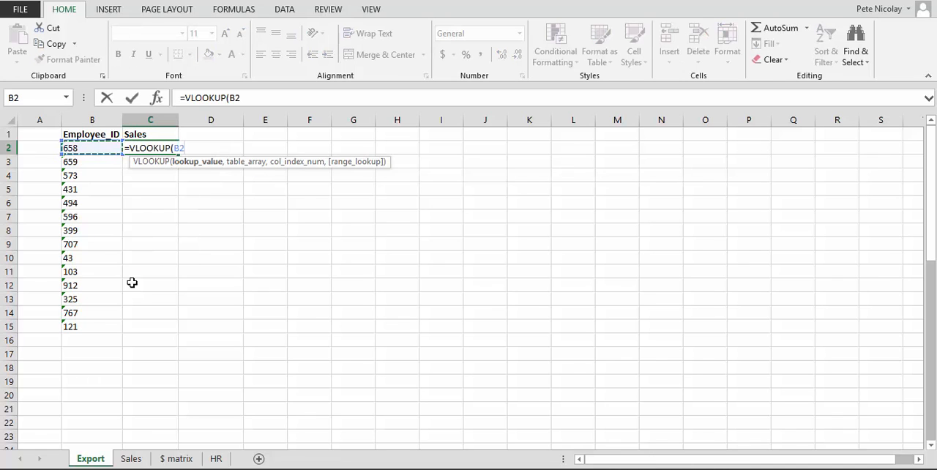
{"action": "type", "text": ","}
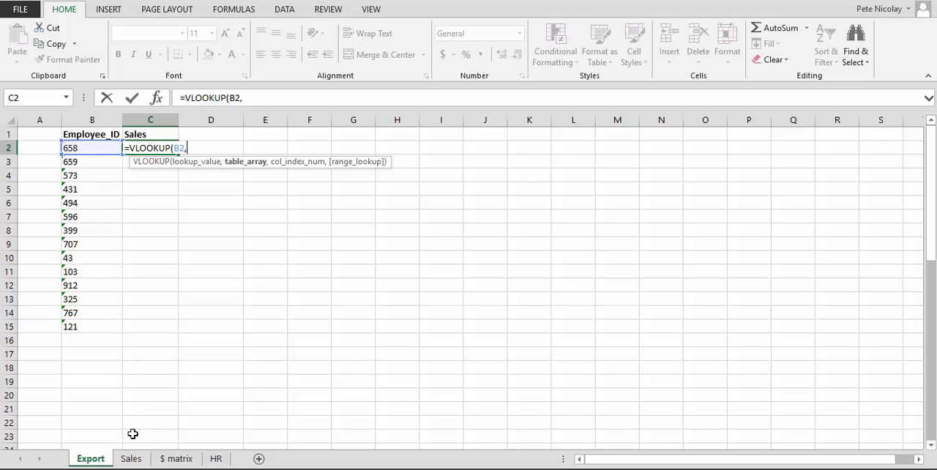
{"action": "left_click", "coordinate": [131, 459]}
{"action": "left_click_drag", "start_coordinate": [378, 121], "coordinate": [721, 116]}
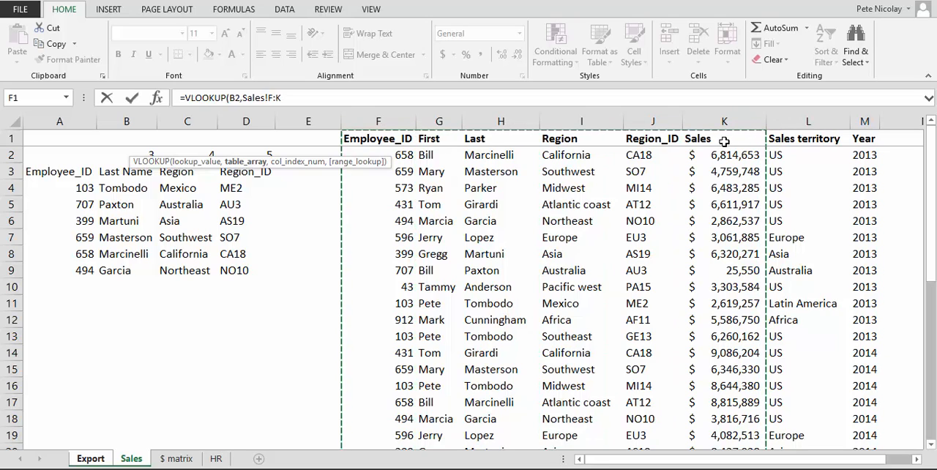
{"action": "type", "text": ",6,0"}
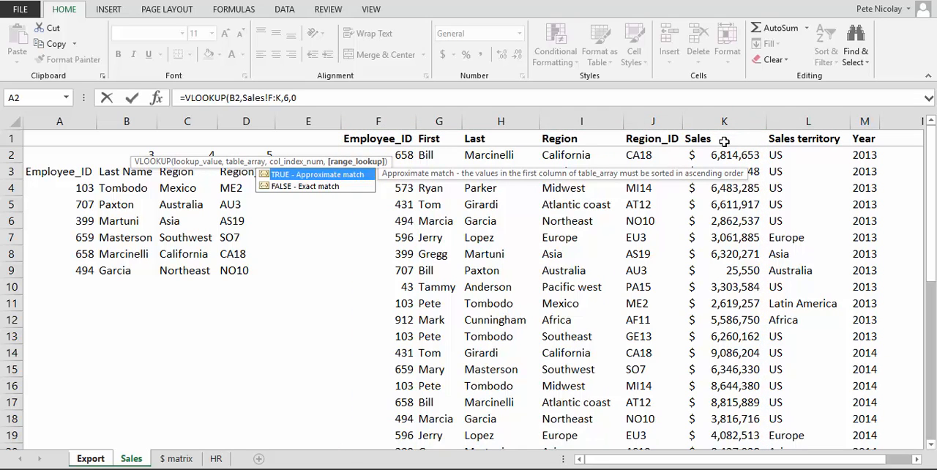
{"action": "type", "text": ")"}
{"action": "key", "text": "Return"}
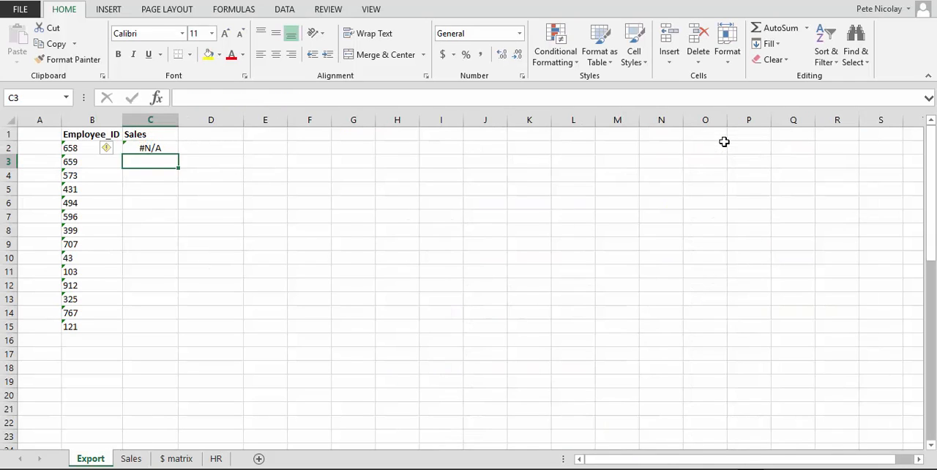
Step: Fill C2's VLOOKUP formula down through C15
{"action": "key", "text": "Up"}
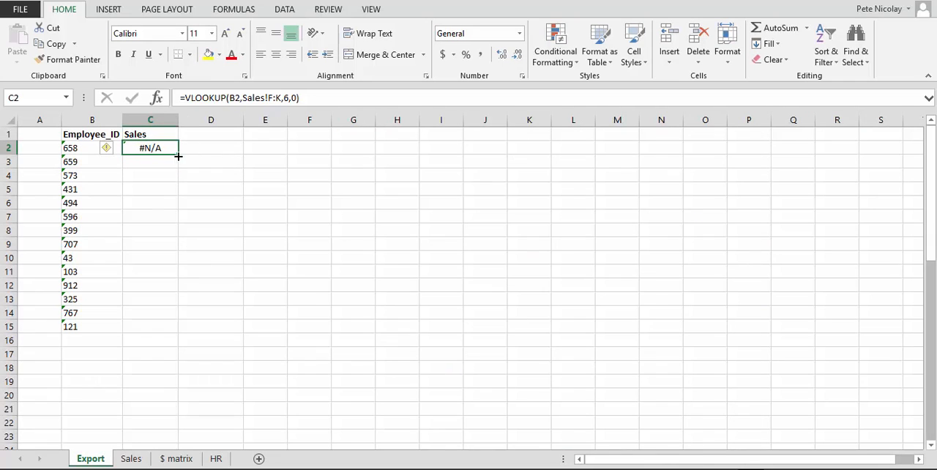
{"action": "left_click_drag", "start_coordinate": [177, 153], "coordinate": [176, 334]}
{"action": "left_click", "coordinate": [157, 148]}
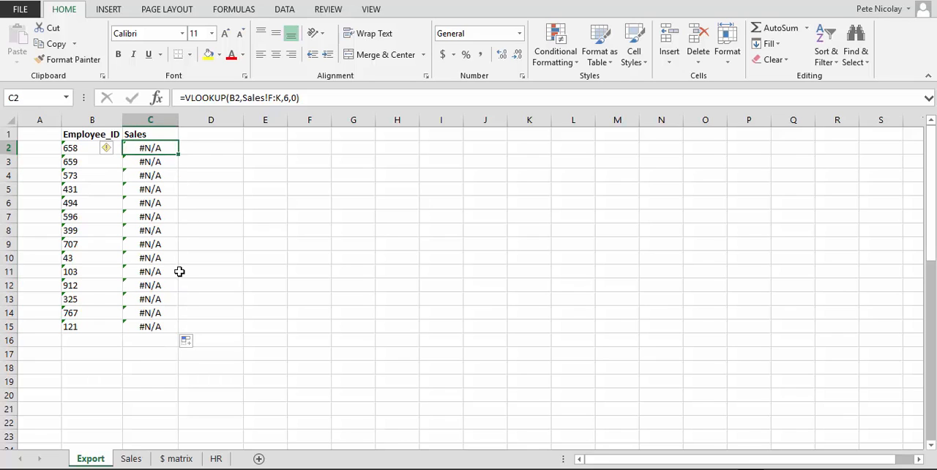
Step: Step through the copied formulas in the Sales column and inspect how the Employee_ID in B3 is stored
{"action": "key", "text": "Down"}
{"action": "key", "text": "Down"}
{"action": "key", "text": "Down"}
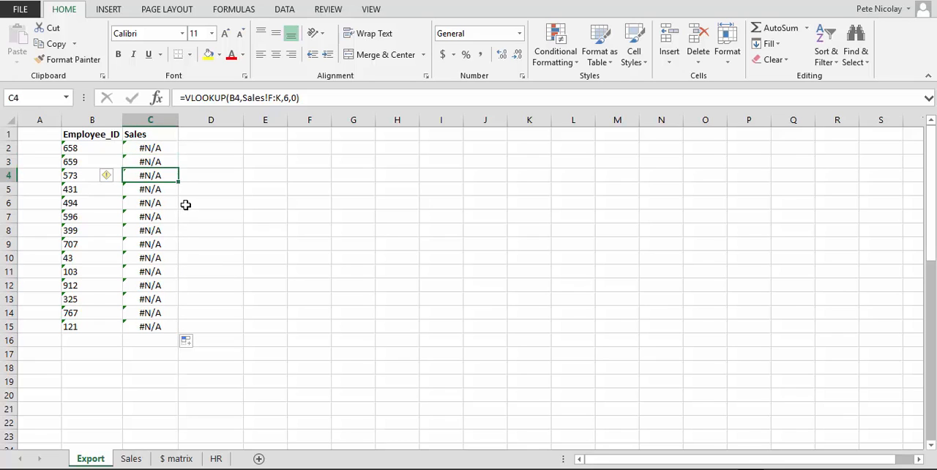
{"action": "key", "text": "Down"}
{"action": "key", "text": "Down"}
{"action": "key", "text": "Down"}
{"action": "key", "text": "Down"}
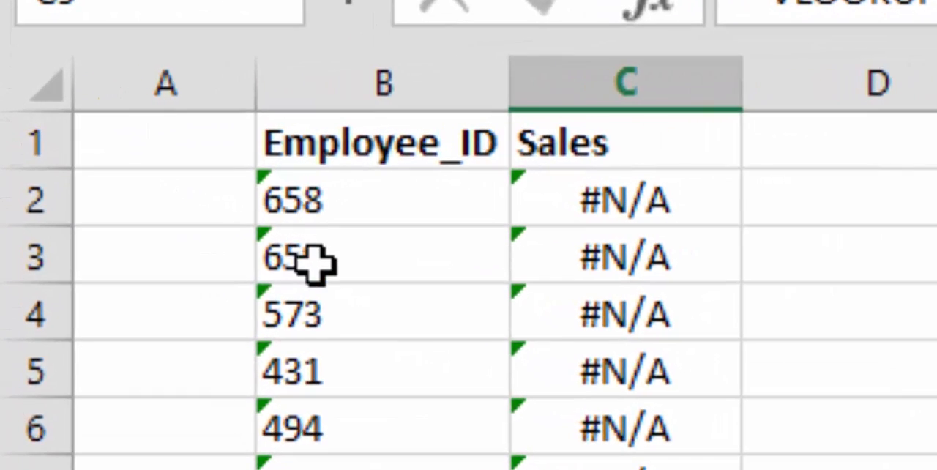
{"action": "left_click", "coordinate": [315, 264]}
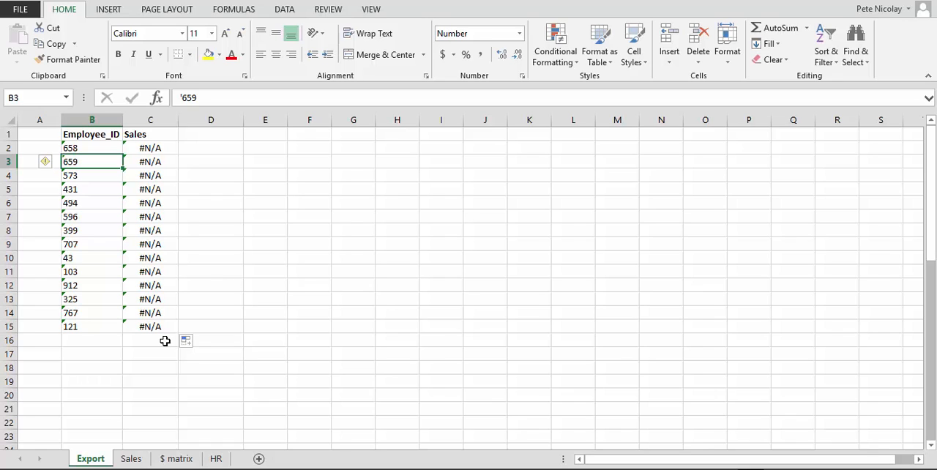
Step: Convert the text-stored Employee_IDs in column B of the Export sheet to numbers using Text to Columns with the default settings
{"action": "left_click", "coordinate": [85, 120]}
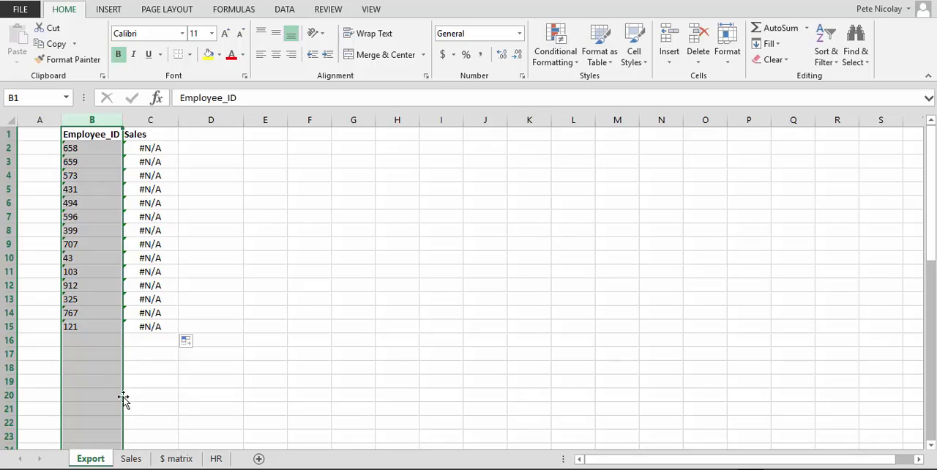
{"action": "left_click", "coordinate": [277, 12]}
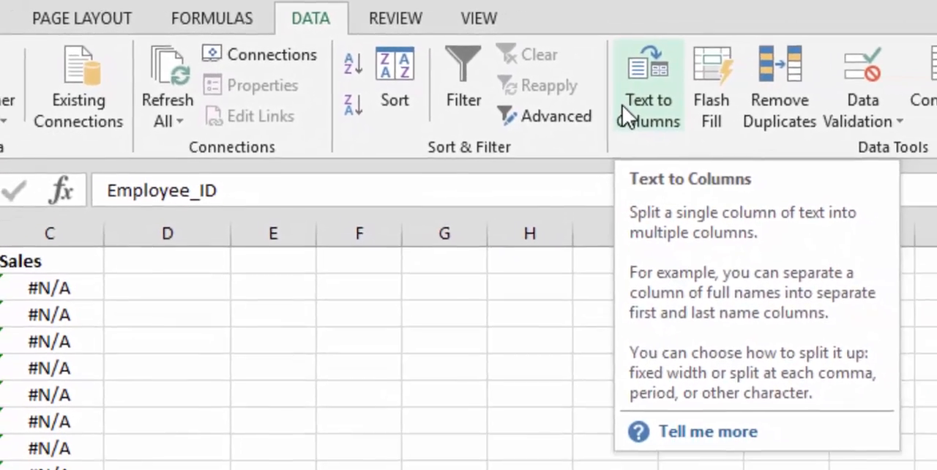
{"action": "left_click", "coordinate": [624, 109]}
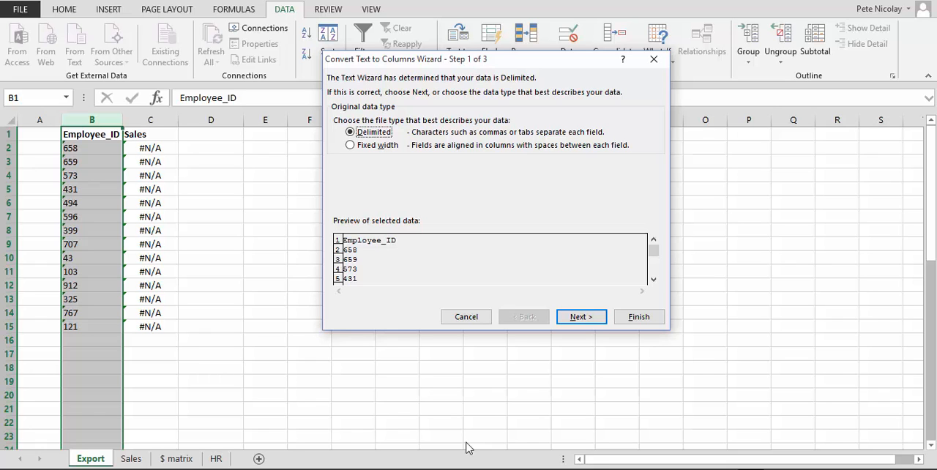
{"action": "left_click", "coordinate": [626, 320]}
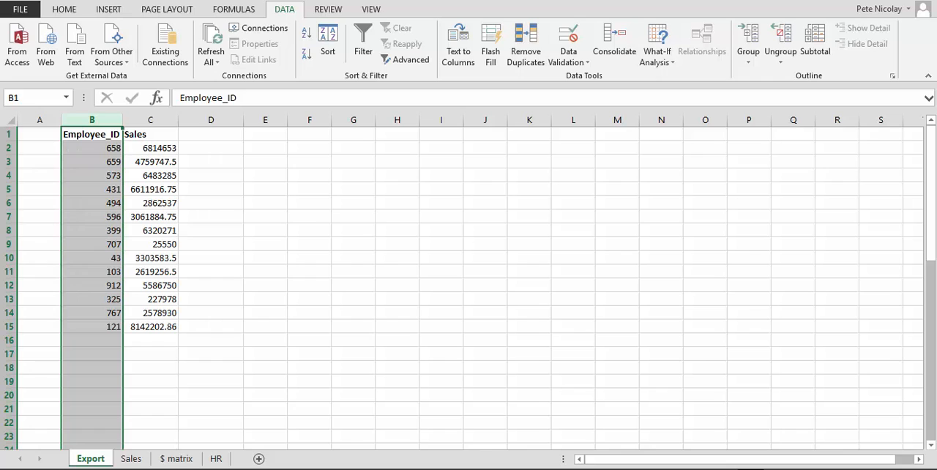
Step: Apply the currency format to the looked-up sales values in C2:C15
{"action": "left_click", "coordinate": [87, 146]}
{"action": "left_click_drag", "start_coordinate": [149, 147], "coordinate": [142, 325]}
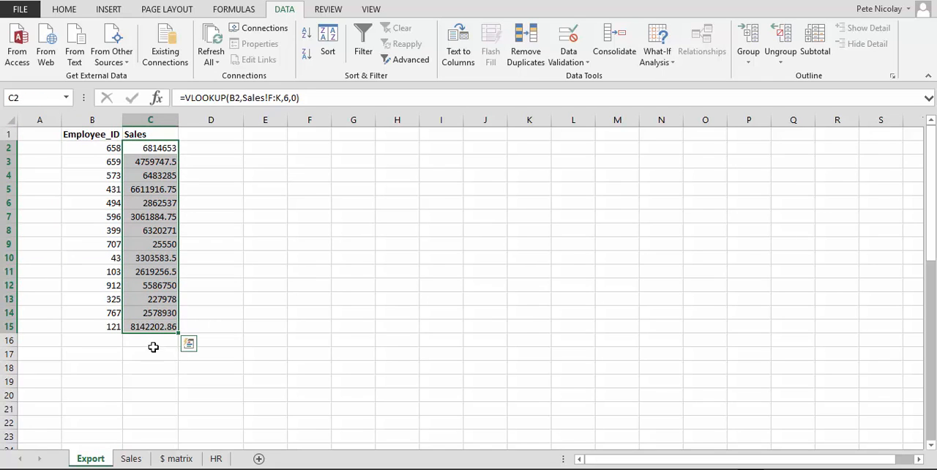
{"action": "key", "text": "ctrl+shift+4"}
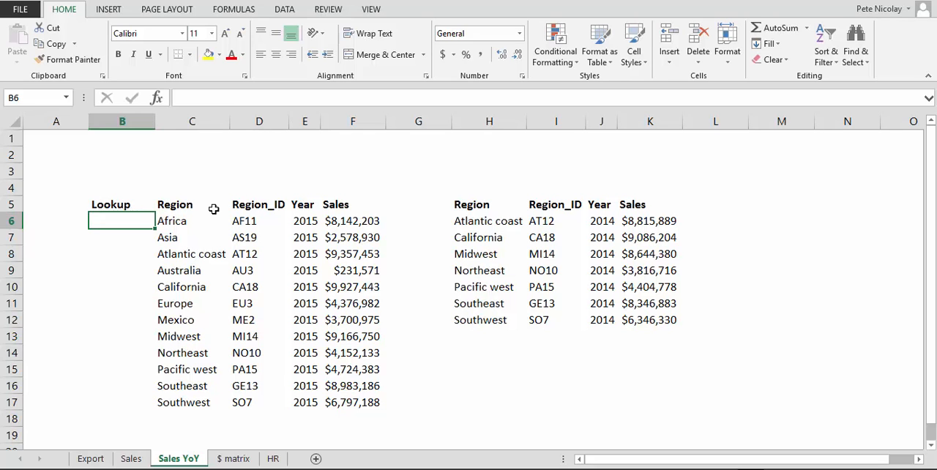
Step: On the Sales YoY sheet, compare the 2015 and 2014 region tables and the empty Lookup column
{"action": "left_click_drag", "start_coordinate": [173, 206], "coordinate": [309, 321]}
{"action": "left_click", "coordinate": [309, 219]}
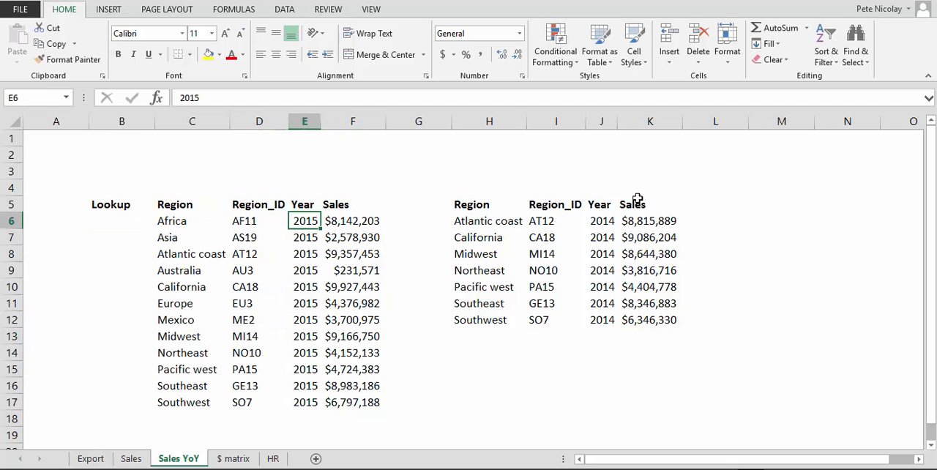
{"action": "left_click", "coordinate": [614, 224]}
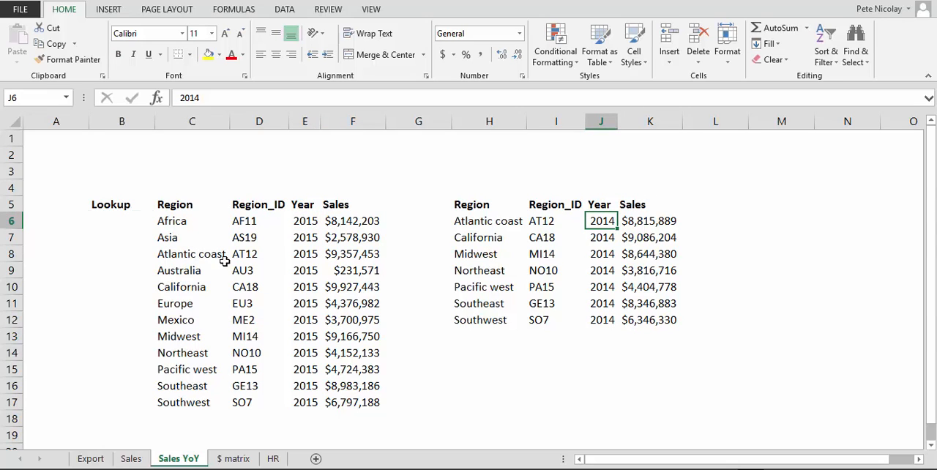
{"action": "left_click", "coordinate": [118, 221]}
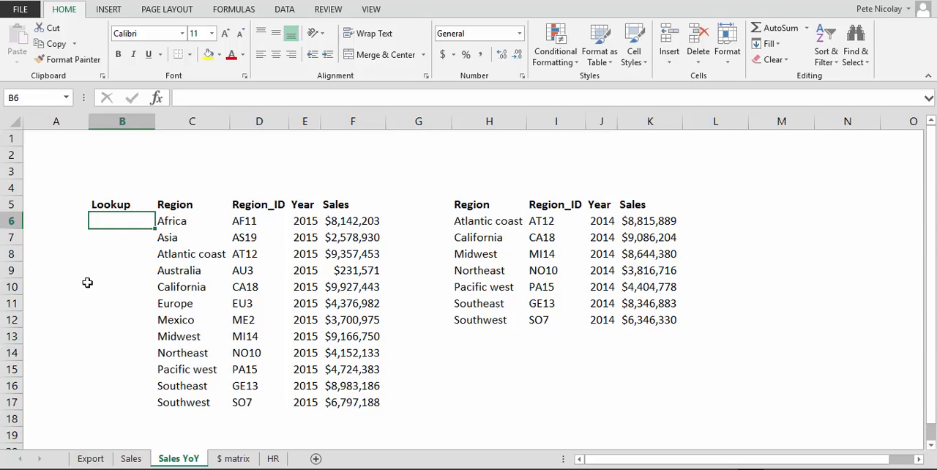
{"action": "left_click_drag", "start_coordinate": [303, 219], "coordinate": [169, 403]}
{"action": "left_click_drag", "start_coordinate": [602, 224], "coordinate": [484, 322]}
{"action": "left_click_drag", "start_coordinate": [98, 217], "coordinate": [125, 348]}
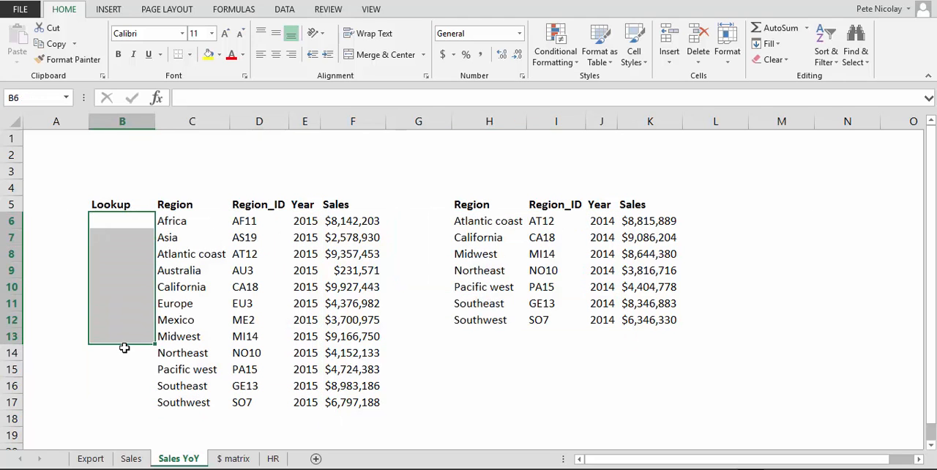
{"action": "key", "text": "Down"}
{"action": "key", "text": "Down"}
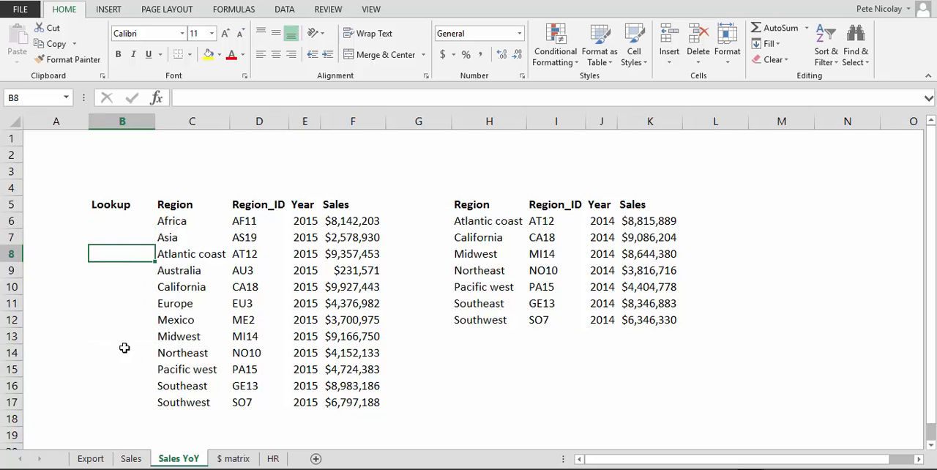
Step: Enter =VLOOKUP(D6,I:I,1,0) in B6 to look up the 2015 Region_ID in the 2014 table's Region_ID column
{"action": "key", "text": "Up"}
{"action": "key", "text": "Up"}
{"action": "type", "text": "=vl"}
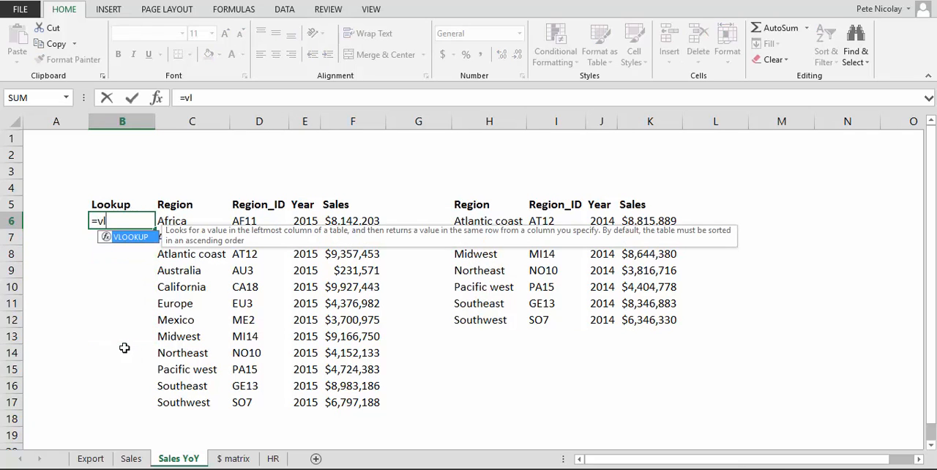
{"action": "key", "text": "Tab"}
{"action": "key", "text": "Right"}
{"action": "key", "text": "Right"}
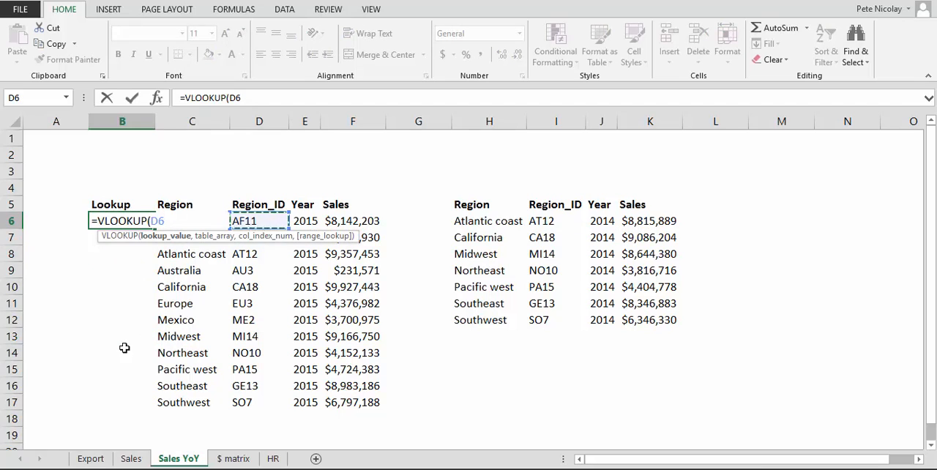
{"action": "type", "text": ","}
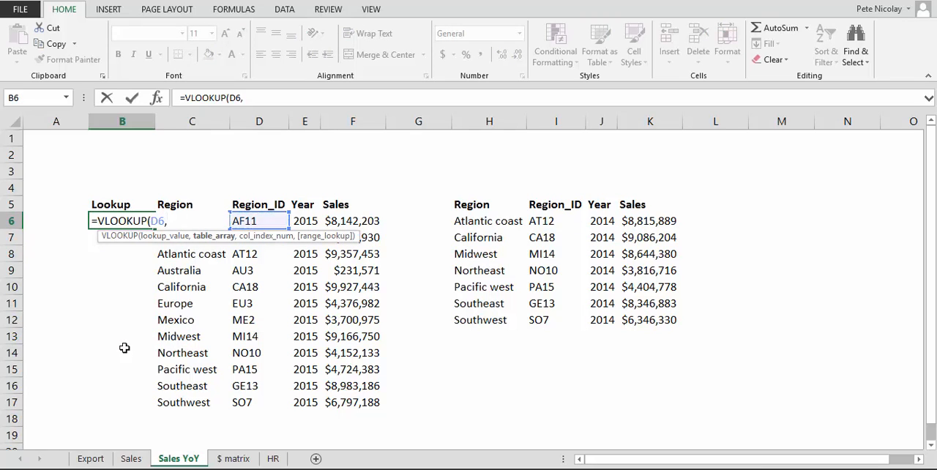
{"action": "key", "text": "Right"}
{"action": "key", "text": "Right"}
{"action": "key", "text": "Right"}
{"action": "key", "text": "Right"}
{"action": "key", "text": "Right"}
{"action": "key", "text": "Right"}
{"action": "key", "text": "Right"}
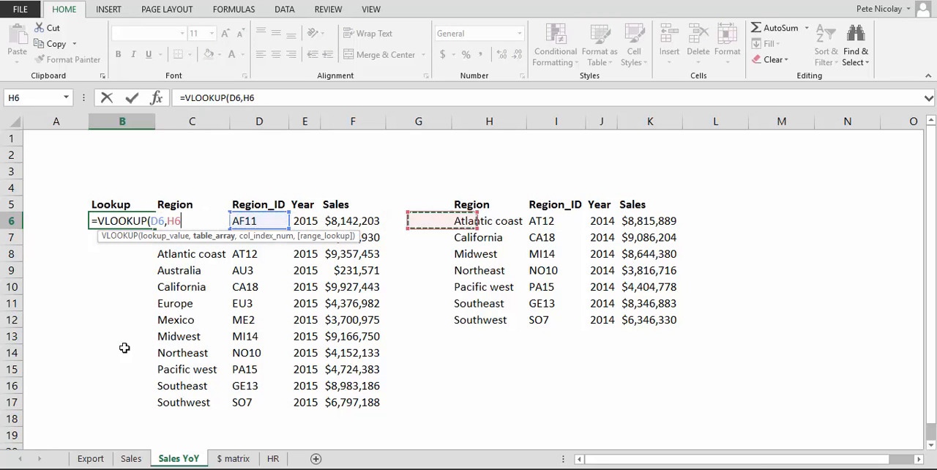
{"action": "key", "text": "ctrl+space"}
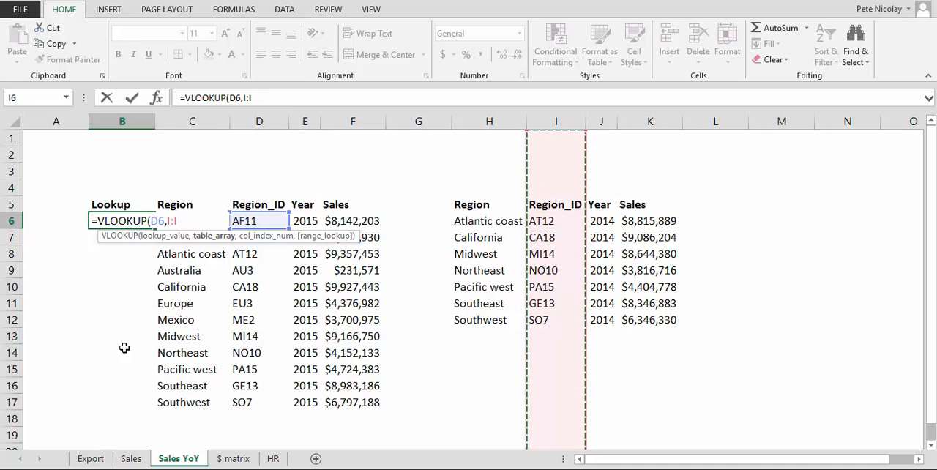
{"action": "type", "text": ","}
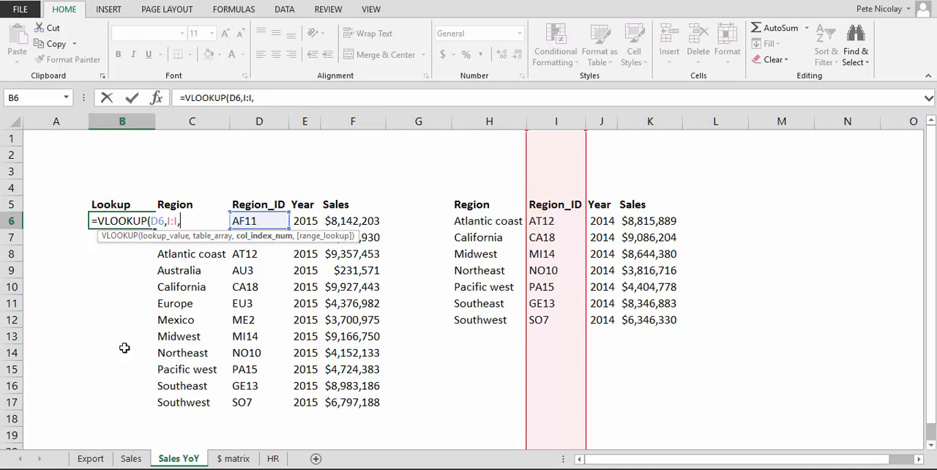
{"action": "type", "text": "1,0)"}
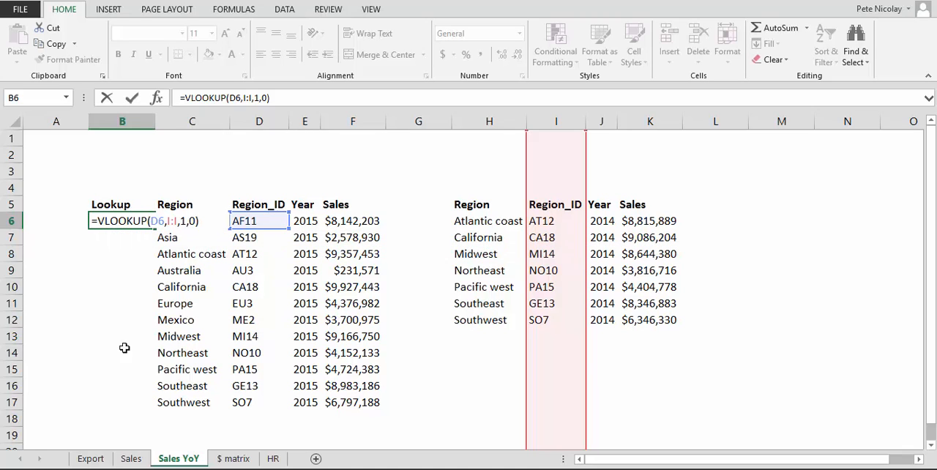
{"action": "key", "text": "Return"}
Step: Fill B6's VLOOKUP formula down the Lookup column through B17
{"action": "key", "text": "Up"}
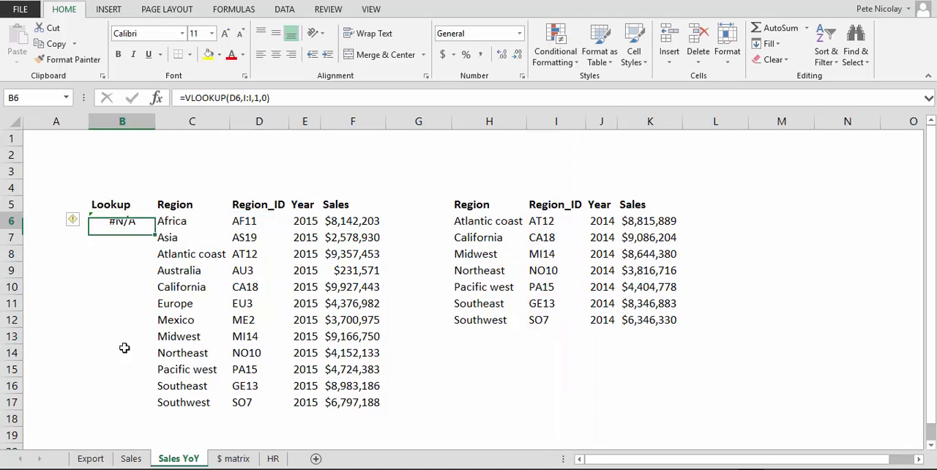
{"action": "left_click_drag", "start_coordinate": [156, 228], "coordinate": [130, 397]}
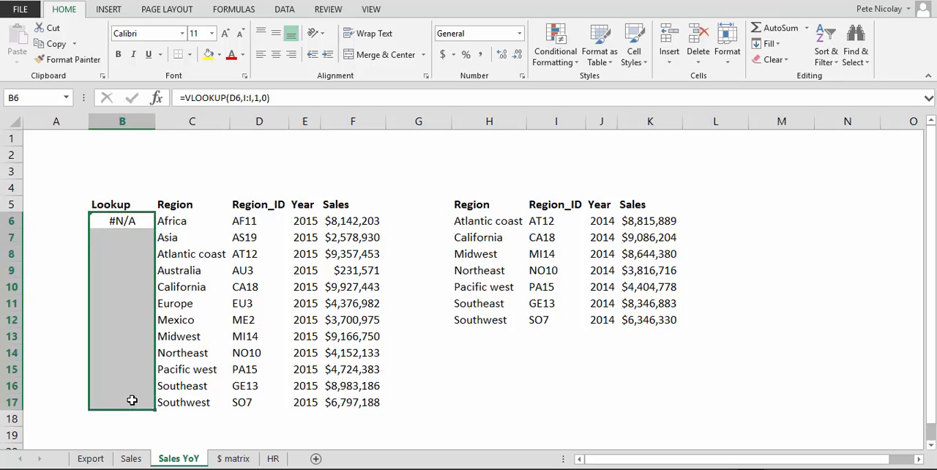
{"action": "key", "text": "Up"}
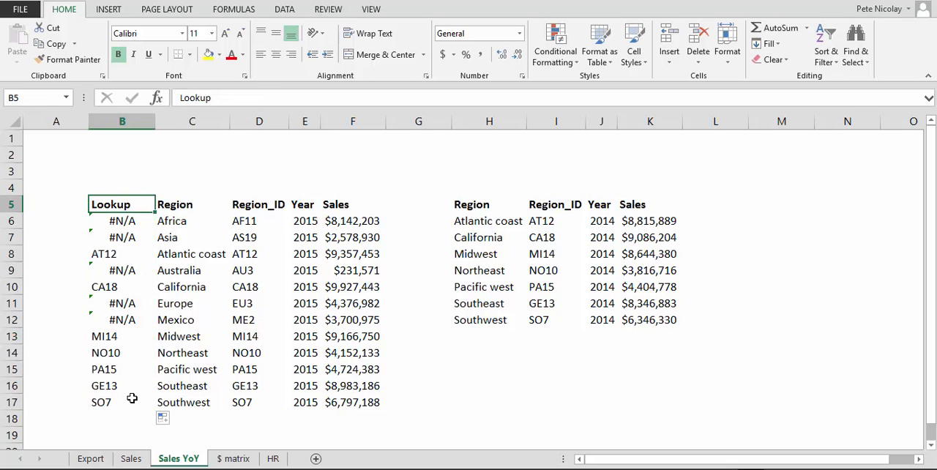
Step: Examine the #N/A results in the Lookup column against the Region_IDs in columns D and I
{"action": "key", "text": "Down"}
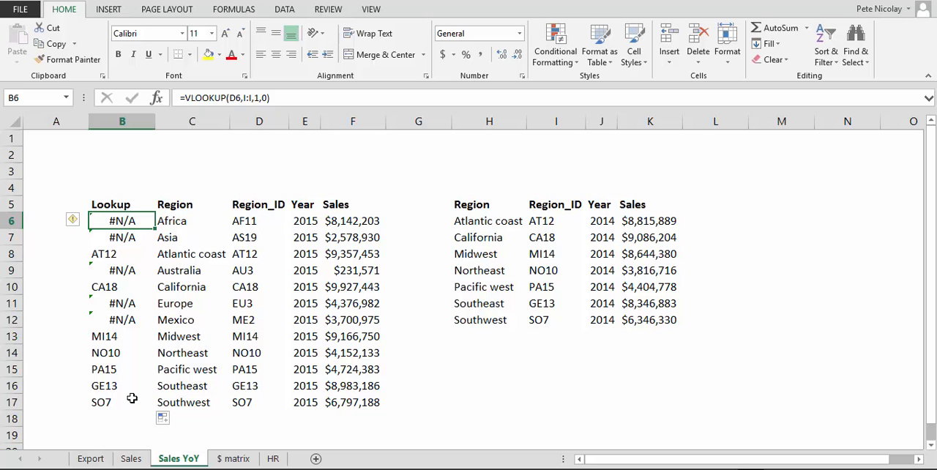
{"action": "key", "text": "Up"}
{"action": "key", "text": "Down"}
{"action": "left_click", "coordinate": [253, 224]}
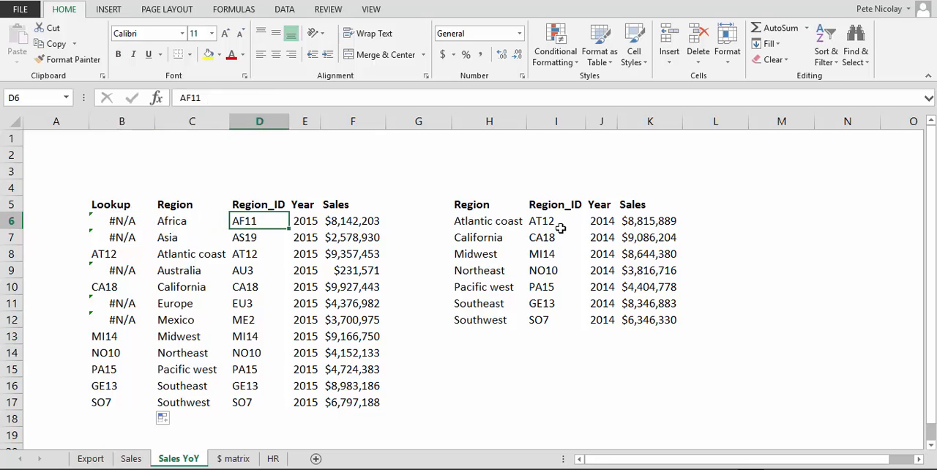
{"action": "left_click", "coordinate": [556, 121]}
{"action": "left_click_drag", "start_coordinate": [115, 225], "coordinate": [125, 235]}
{"action": "left_click", "coordinate": [109, 273]}
{"action": "left_click", "coordinate": [107, 304]}
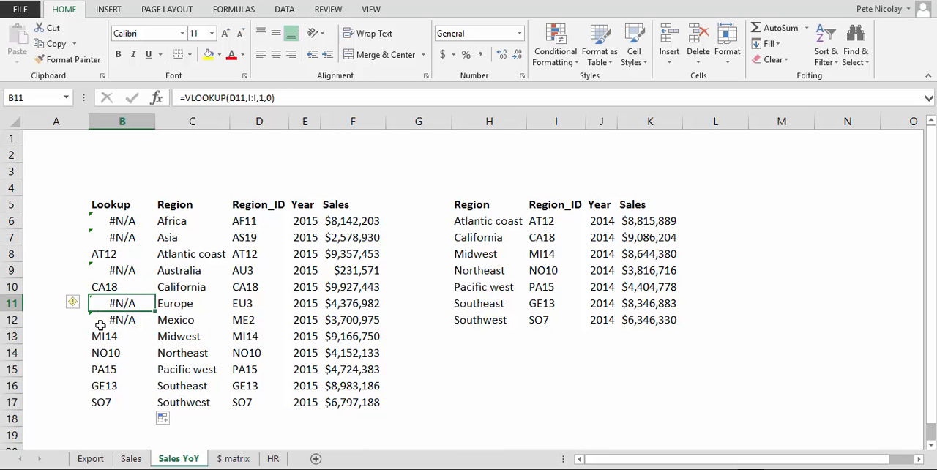
{"action": "left_click", "coordinate": [110, 320]}
Step: Highlight the region names beside the #N/A results in C6, C7, C9, C11 and C12, and return to B6
{"action": "left_click", "coordinate": [117, 221]}
{"action": "left_click", "coordinate": [173, 222]}
{"action": "left_click", "coordinate": [168, 238], "text": "ctrl"}
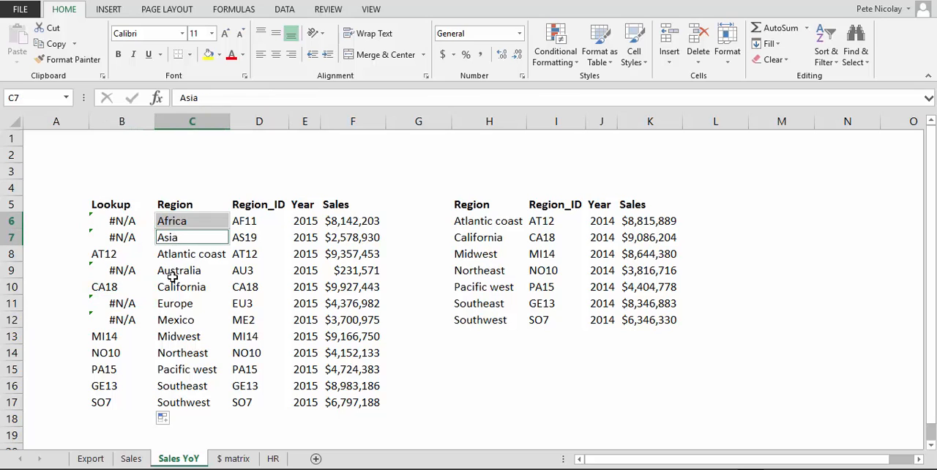
{"action": "left_click", "coordinate": [173, 270], "text": "ctrl"}
{"action": "left_click", "coordinate": [170, 304], "text": "ctrl"}
{"action": "left_click", "coordinate": [169, 320], "text": "ctrl"}
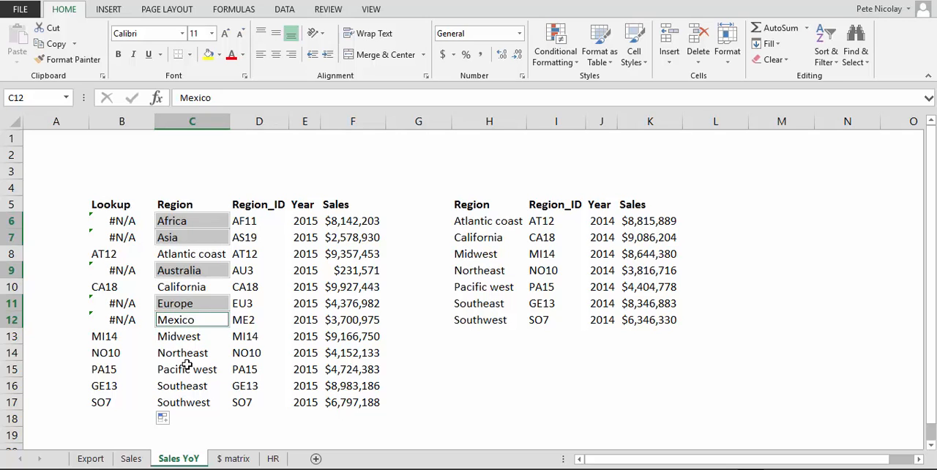
{"action": "key", "text": "Left"}
{"action": "key", "text": "Up"}
{"action": "key", "text": "Up"}
{"action": "key", "text": "Up"}
{"action": "key", "text": "Up"}
{"action": "key", "text": "Up"}
{"action": "key", "text": "Up"}
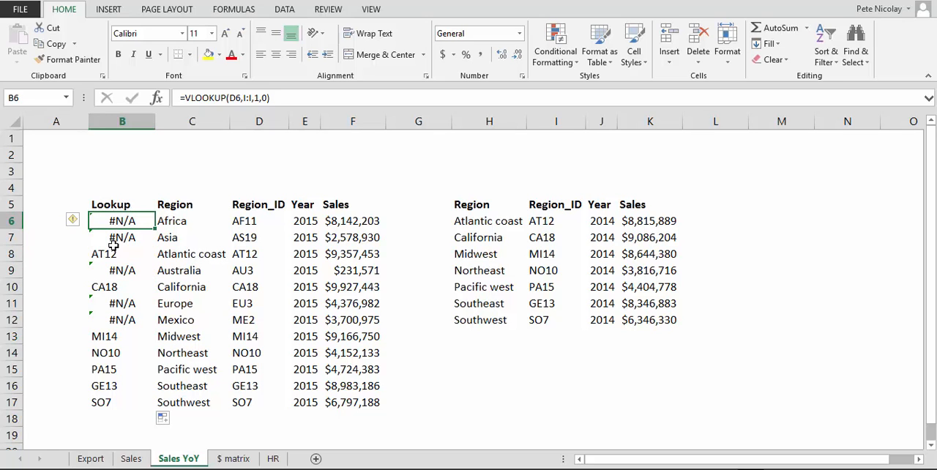
{"action": "key", "text": "Down"}
{"action": "key", "text": "Up"}
{"action": "left_click", "coordinate": [182, 98]}
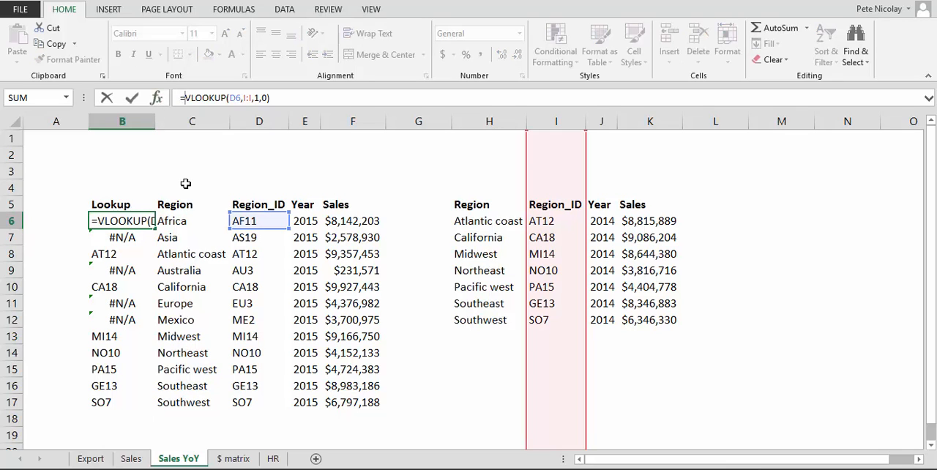
{"action": "type", "text": "if"}
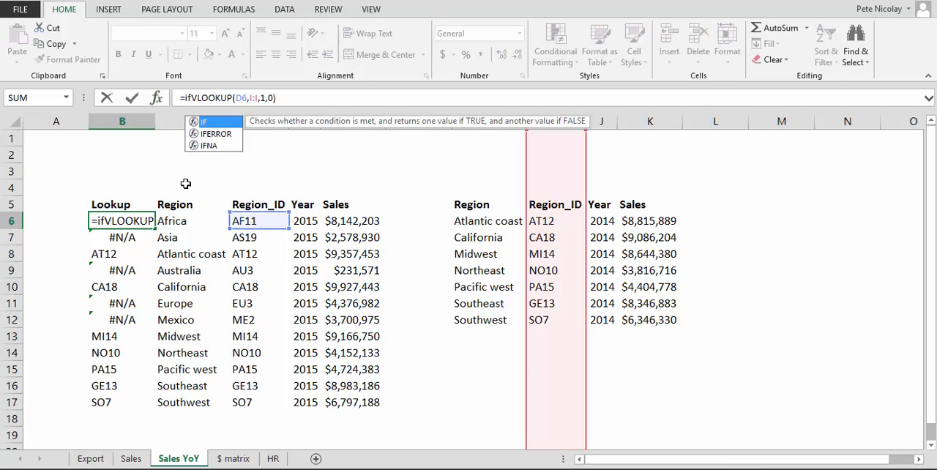
{"action": "key", "text": "Down"}
{"action": "key", "text": "Tab"}
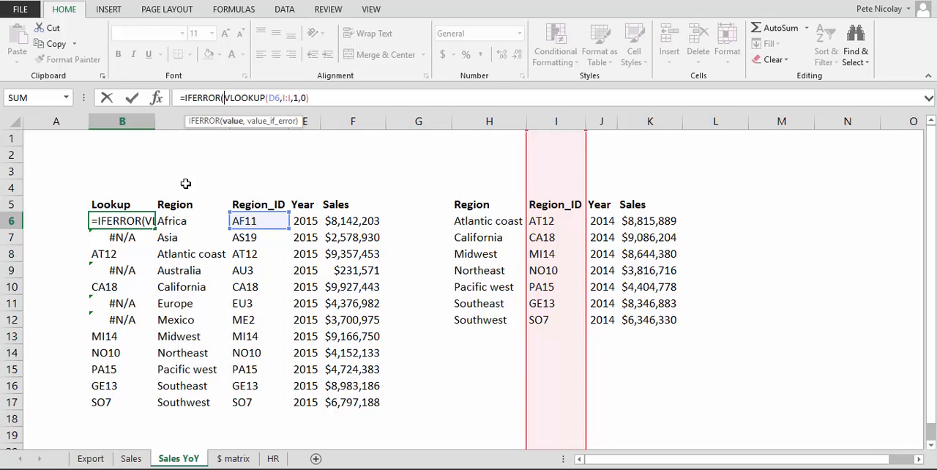
{"action": "key", "text": "BackSpace"}
{"action": "key", "text": "BackSpace"}
{"action": "key", "text": "BackSpace"}
{"action": "key", "text": "BackSpace"}
{"action": "key", "text": "BackSpace"}
{"action": "key", "text": "BackSpace"}
{"action": "key", "text": "BackSpace"}
{"action": "key", "text": "BackSpace"}
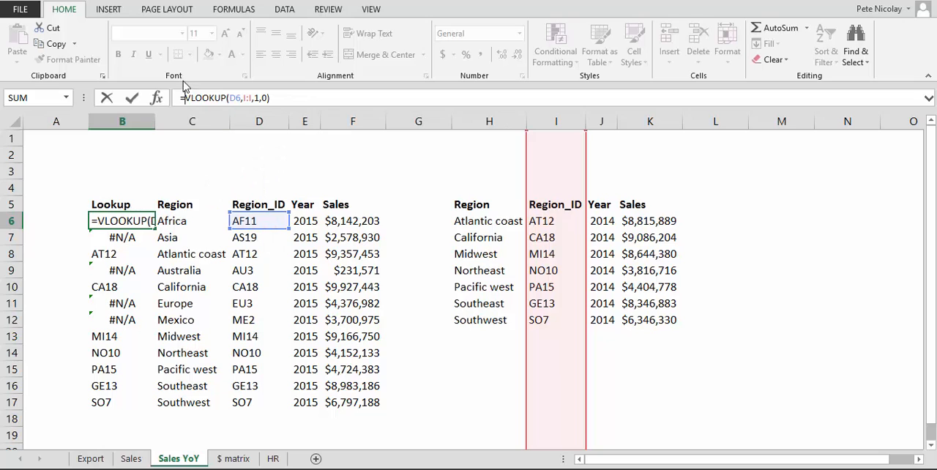
Step: Wrap B6's VLOOKUP in IFERROR so that unmatched regions return "Not in 2014", and fill the formula down through B17
{"action": "type", "text": "if"}
{"action": "key", "text": "Down"}
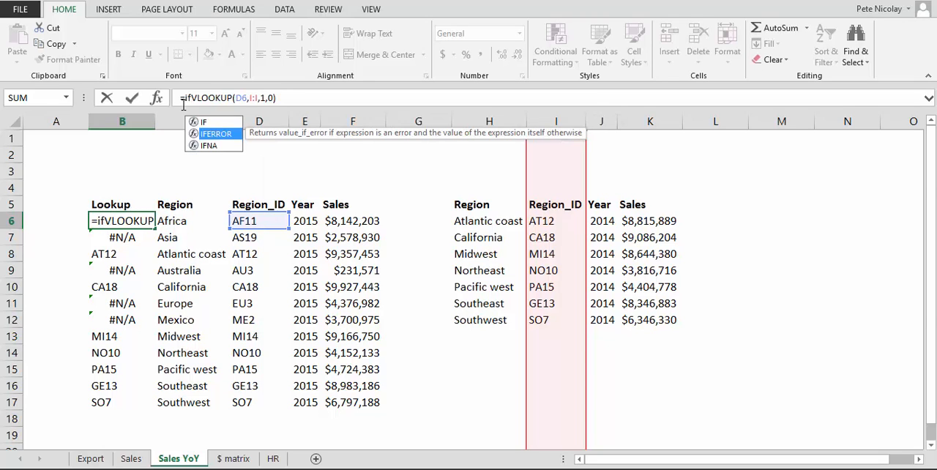
{"action": "key", "text": "Tab"}
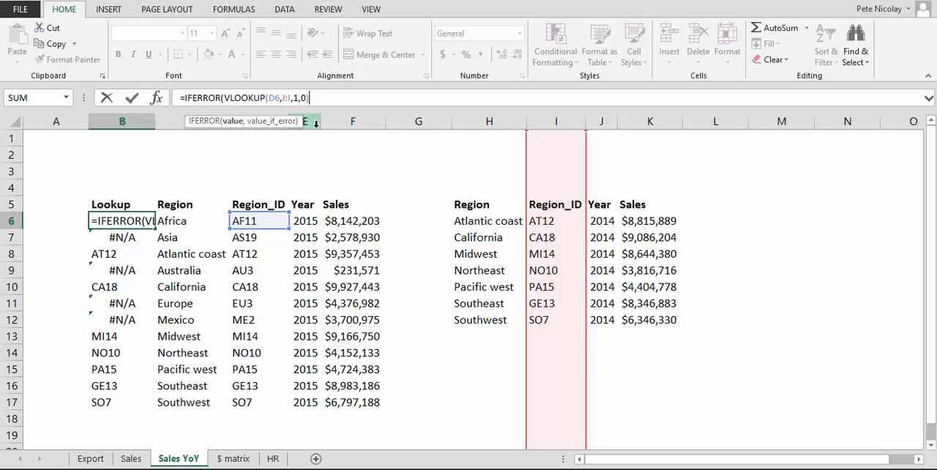
{"action": "type", "text": ","}
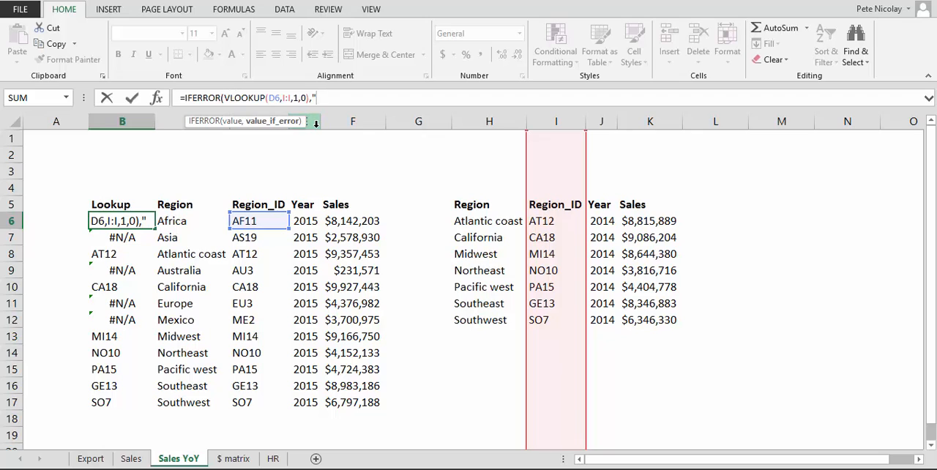
{"action": "type", "text": "\"Not in 2014"}
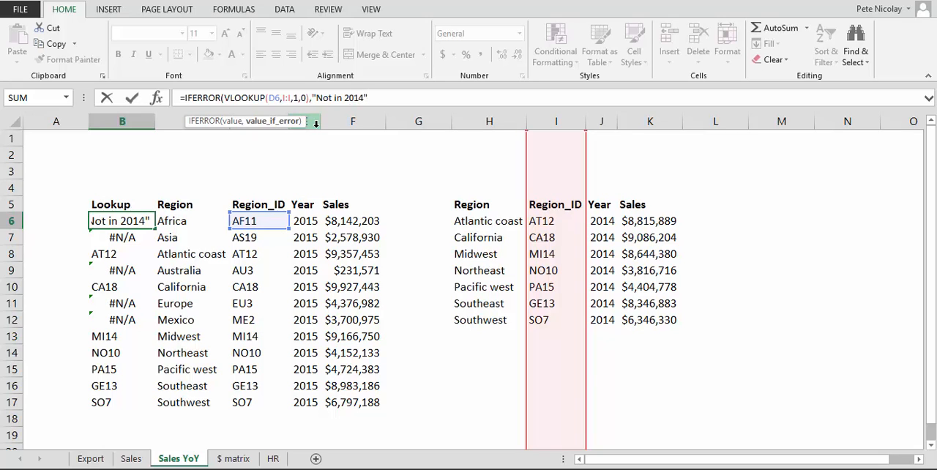
{"action": "type", "text": "\")"}
{"action": "key", "text": "ctrl+Return"}
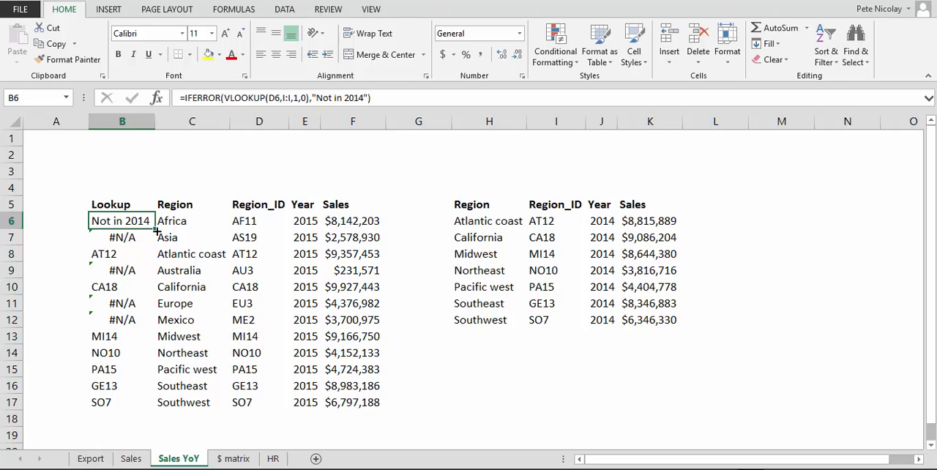
{"action": "left_click_drag", "start_coordinate": [155, 229], "coordinate": [143, 403]}
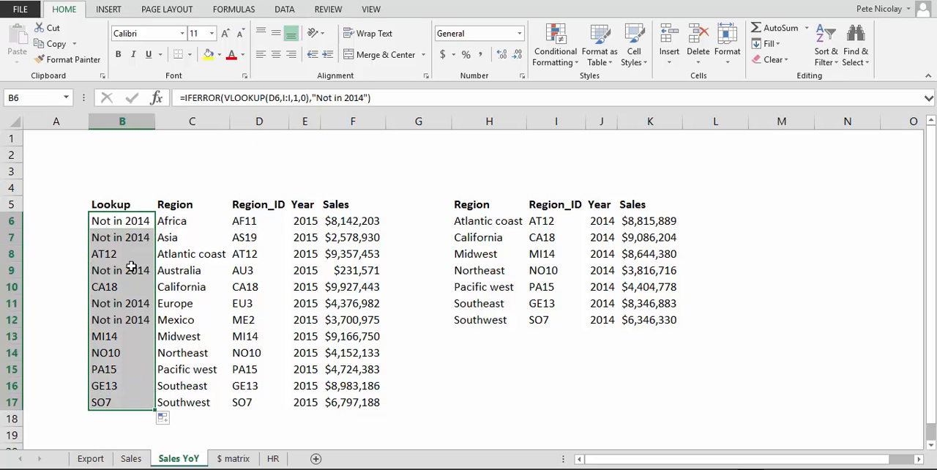
Step: Check the IFERROR formulas and their results cell by cell down the Lookup column, and return to B6
{"action": "left_click_drag", "start_coordinate": [130, 223], "coordinate": [130, 233]}
{"action": "left_click", "coordinate": [131, 223]}
{"action": "key", "text": "Down"}
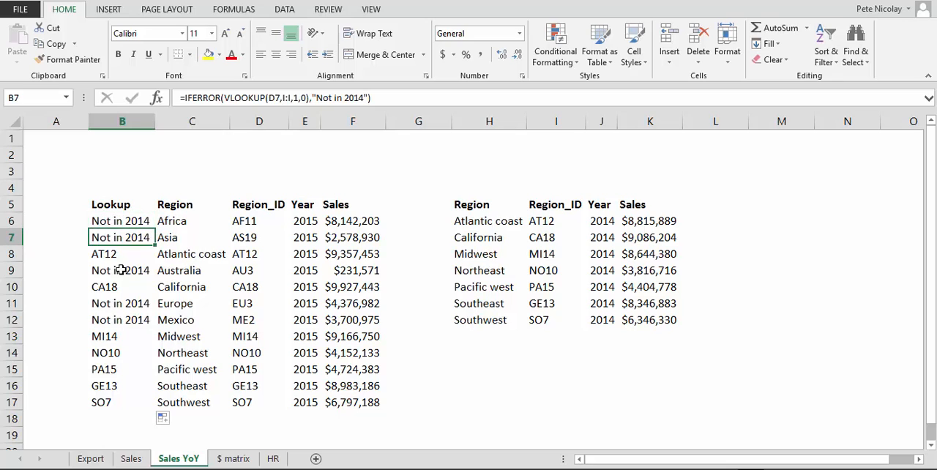
{"action": "key", "text": "Down"}
{"action": "key", "text": "Down"}
{"action": "key", "text": "Down"}
{"action": "key", "text": "Down"}
{"action": "key", "text": "Down"}
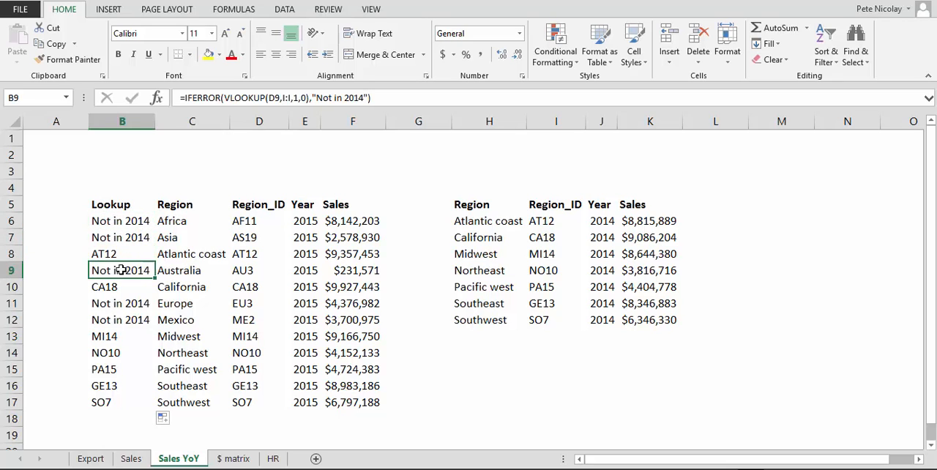
{"action": "key", "text": "Up"}
{"action": "key", "text": "Up"}
{"action": "key", "text": "Up"}
{"action": "key", "text": "Up"}
{"action": "key", "text": "Up"}
{"action": "key", "text": "Up"}
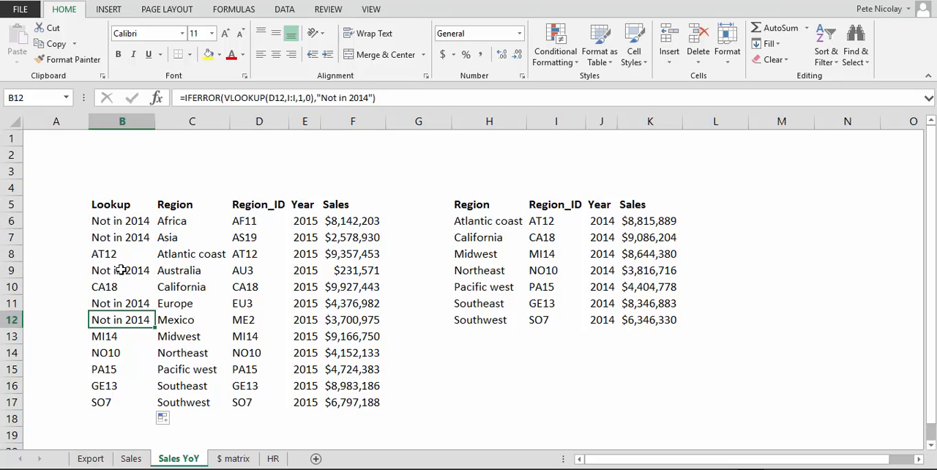
{"action": "key", "text": "Down"}
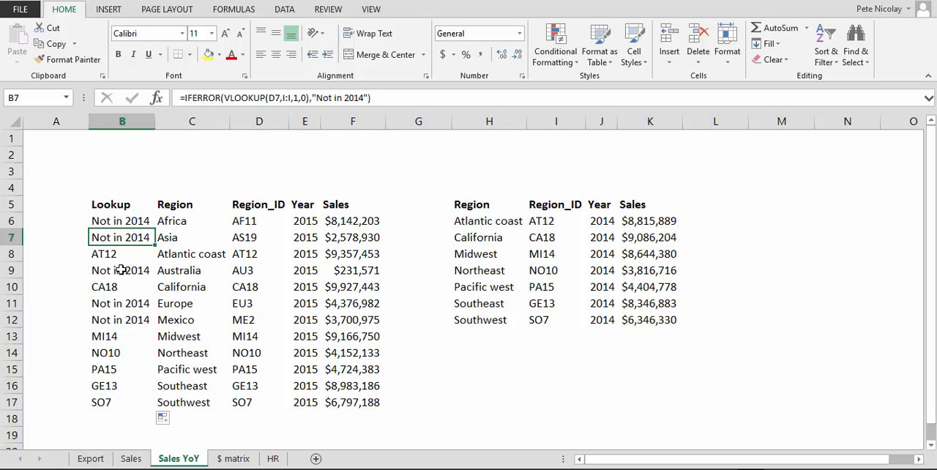
{"action": "key", "text": "Down"}
{"action": "key", "text": "Down"}
{"action": "key", "text": "Down"}
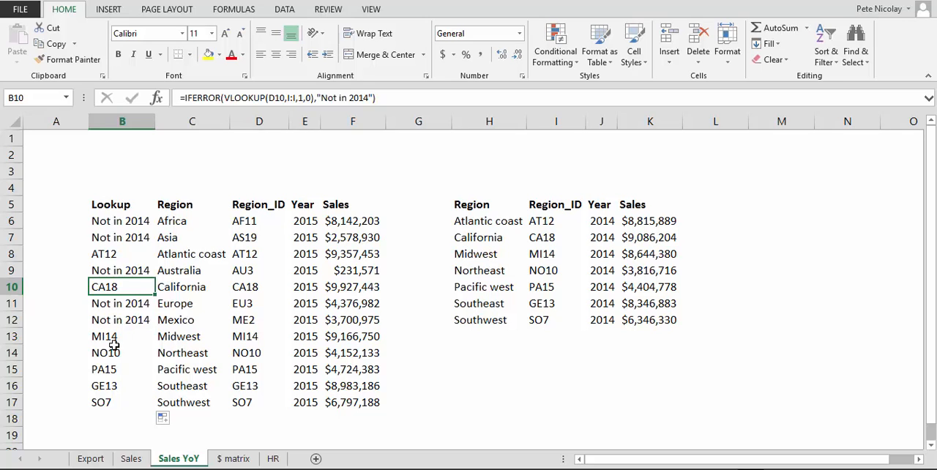
{"action": "key", "text": "Down"}
{"action": "key", "text": "Down"}
{"action": "key", "text": "Down"}
{"action": "key", "text": "Down"}
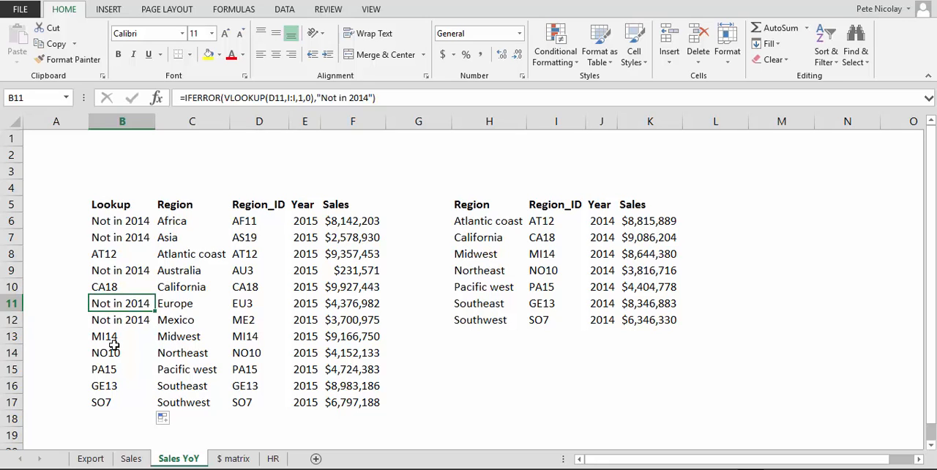
{"action": "key", "text": "Up"}
{"action": "key", "text": "Up"}
{"action": "key", "text": "Up"}
{"action": "key", "text": "Up"}
{"action": "key", "text": "Up"}
{"action": "key", "text": "Up"}
{"action": "key", "text": "Up"}
{"action": "key", "text": "Up"}
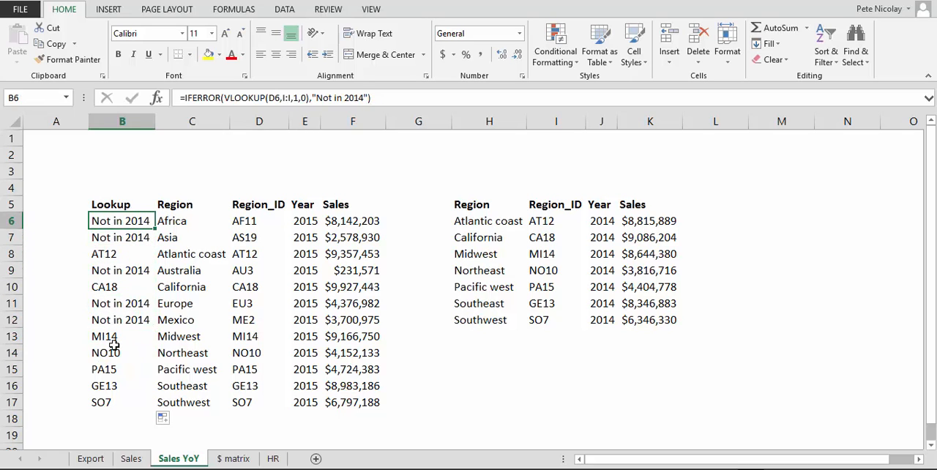
Step: Highlight the Region and Region_ID columns C:D and the "Not in 2014" cells B6, B7, B9, B11 and B12
{"action": "left_click", "coordinate": [199, 119]}
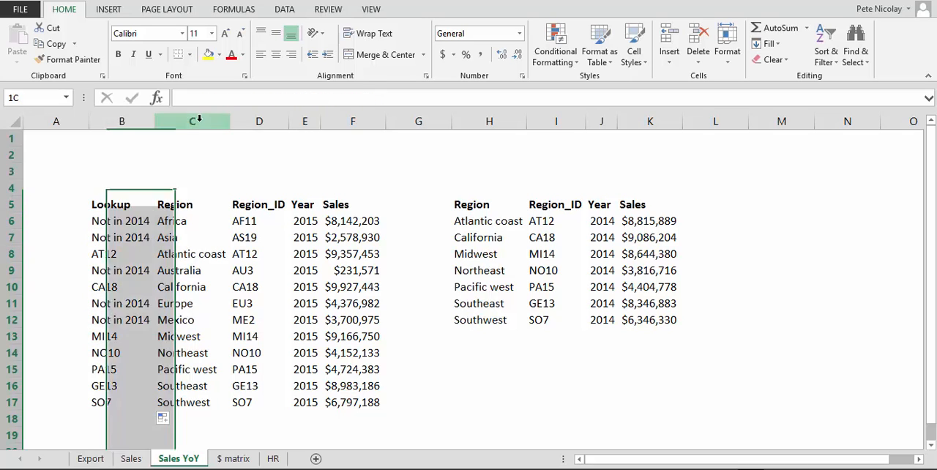
{"action": "left_click_drag", "start_coordinate": [199, 119], "coordinate": [268, 132]}
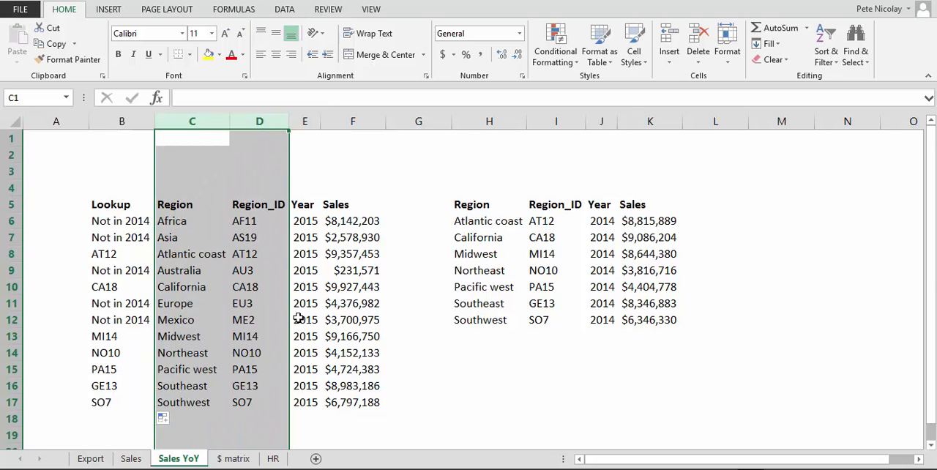
{"action": "scroll", "coordinate": [217, 305], "scroll_direction": "down", "scroll_amount": 8}
{"action": "scroll", "coordinate": [218, 305], "scroll_direction": "up", "scroll_amount": 8}
{"action": "left_click", "coordinate": [98, 224]}
{"action": "left_click", "coordinate": [108, 239], "text": "ctrl"}
{"action": "left_click", "coordinate": [114, 269], "text": "ctrl"}
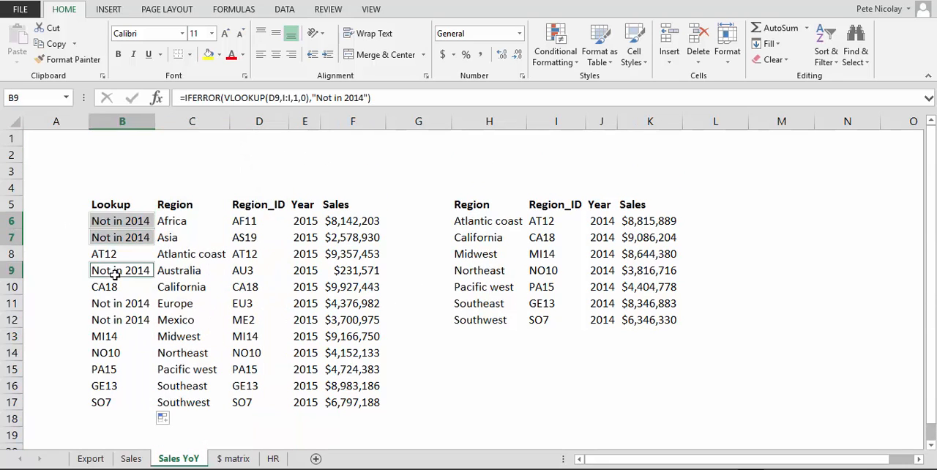
{"action": "left_click", "coordinate": [120, 305], "text": "ctrl"}
{"action": "left_click", "coordinate": [121, 321], "text": "ctrl"}
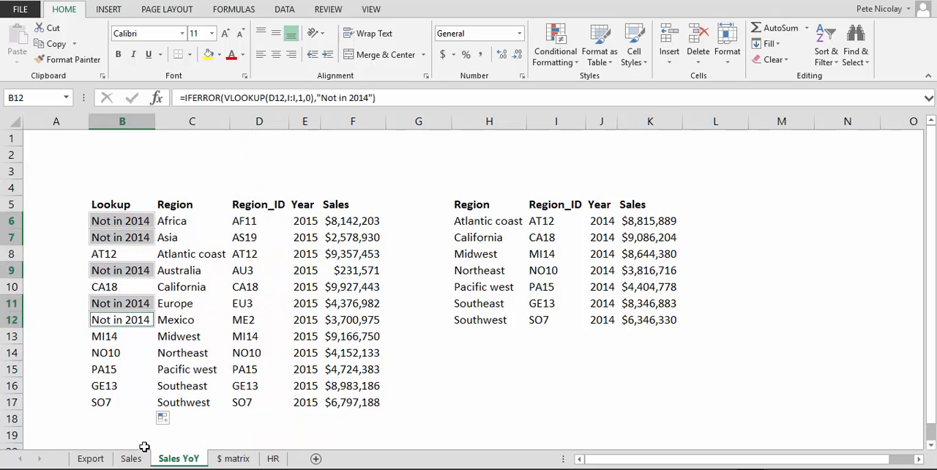
{"action": "key", "text": "Up"}
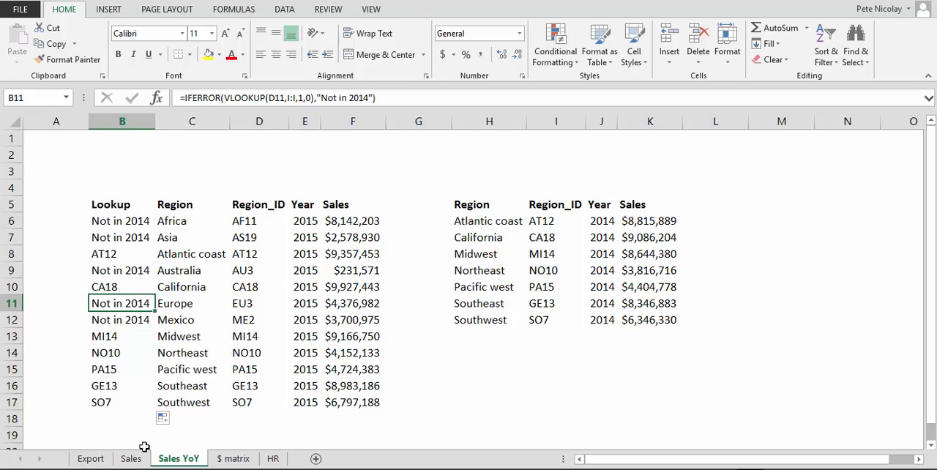
Step: Highlight the 2015 table's range B5:E17 and the 2014 table to compare them
{"action": "left_click_drag", "start_coordinate": [104, 201], "coordinate": [305, 402]}
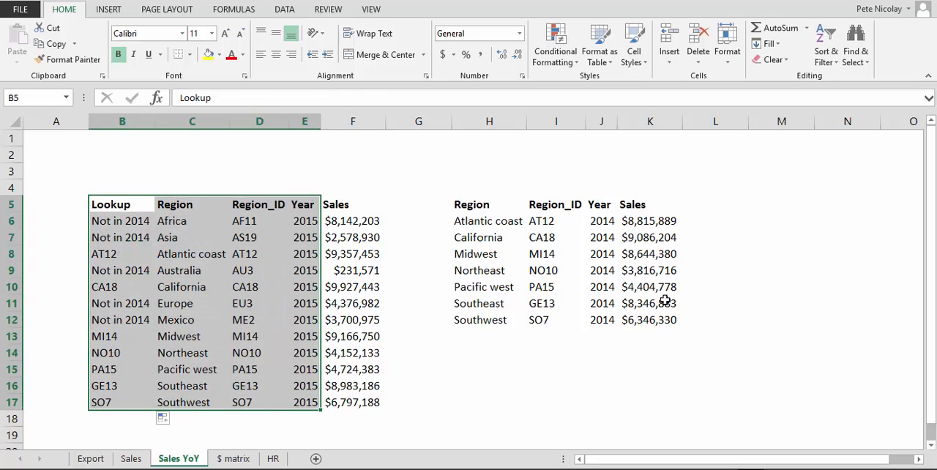
{"action": "left_click_drag", "start_coordinate": [498, 211], "coordinate": [654, 448]}
{"action": "left_click", "coordinate": [216, 331]}
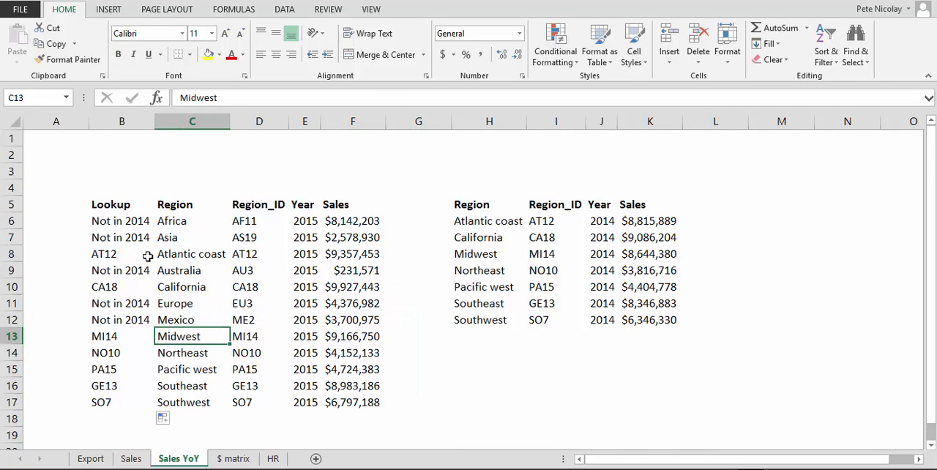
Step: Copy the "Not in 2014" result from B7 and paste it into B2 as a label
{"action": "key", "text": "Up"}
{"action": "key", "text": "Up"}
{"action": "key", "text": "Up"}
{"action": "key", "text": "Up"}
{"action": "key", "text": "Left"}
{"action": "key", "text": "Up"}
{"action": "key", "text": "Up"}
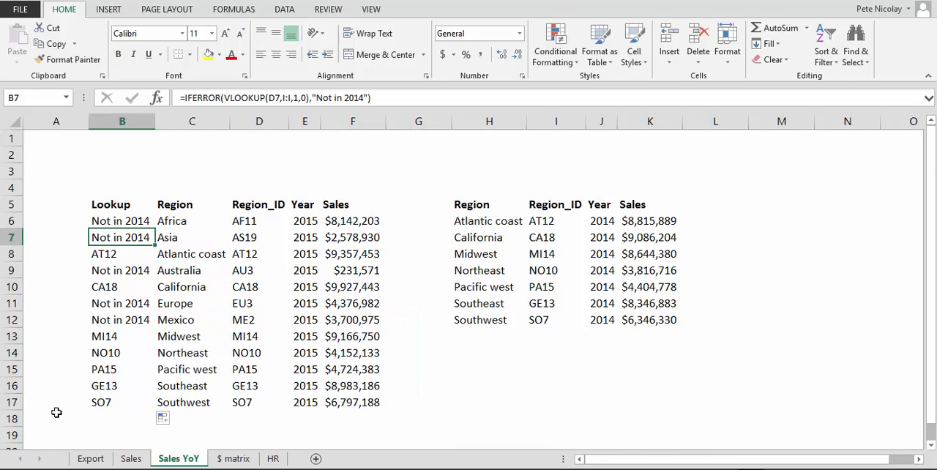
{"action": "key", "text": "ctrl+c"}
{"action": "key", "text": "Up"}
{"action": "key", "text": "Up"}
{"action": "key", "text": "Up"}
{"action": "key", "text": "Up"}
{"action": "key", "text": "Up"}
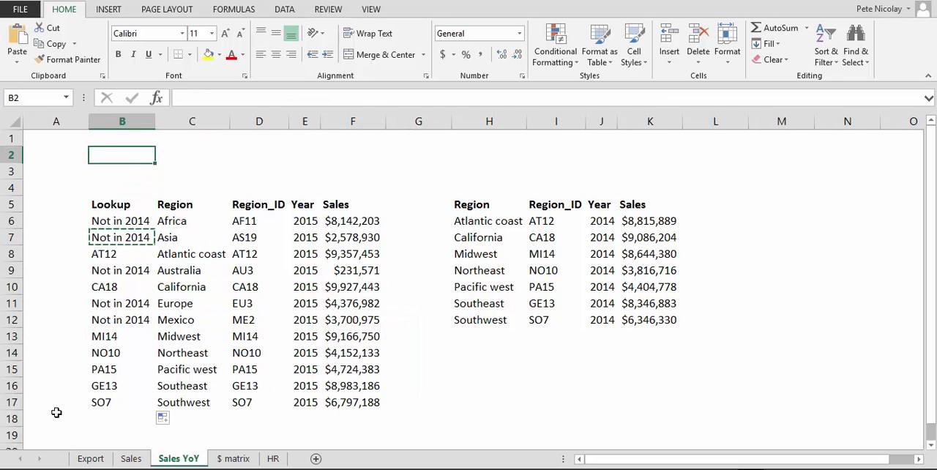
{"action": "key", "text": "shift+F10"}
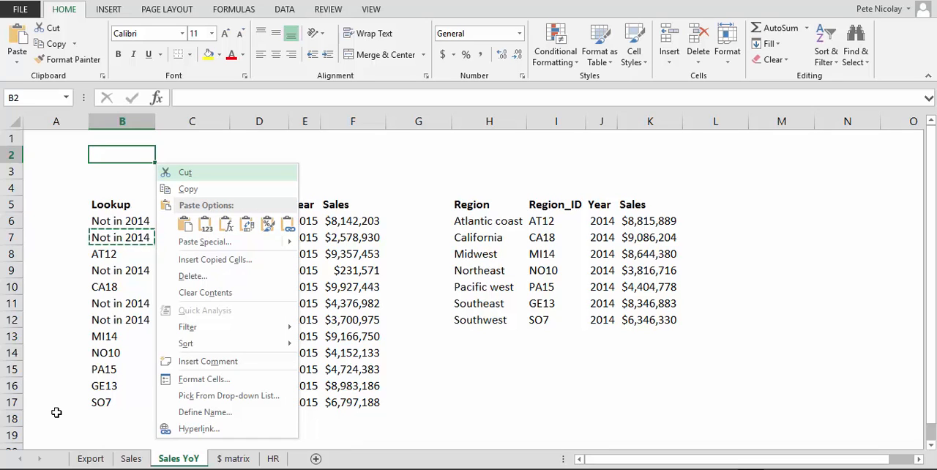
{"action": "key", "text": "p"}
{"action": "key", "text": "Escape"}
{"action": "key", "text": "Right"}
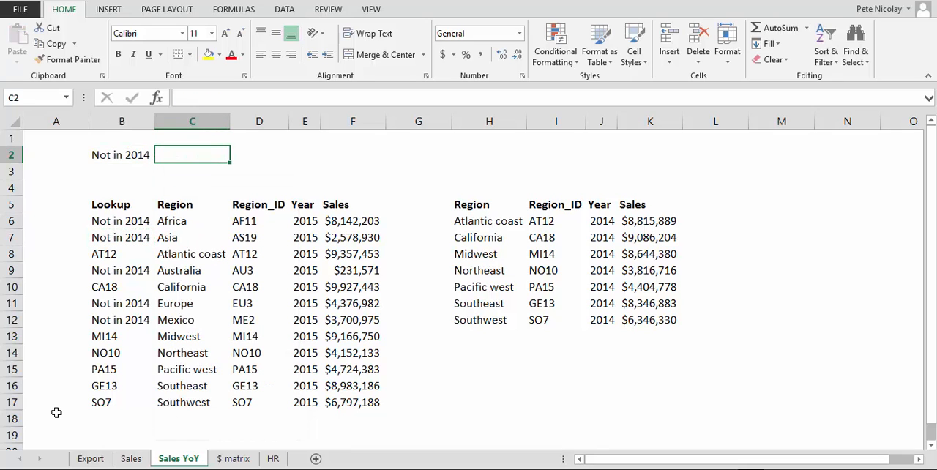
Step: Enter =COUNTIFS(B6:B17,B2) in C2 to count the regions labelled "Not in 2014", and make the result bold
{"action": "key", "text": "Left"}
{"action": "key", "text": "Right"}
{"action": "type", "text": "=cou"}
{"action": "key", "text": "Down"}
{"action": "key", "text": "Down"}
{"action": "key", "text": "Down"}
{"action": "key", "text": "Down"}
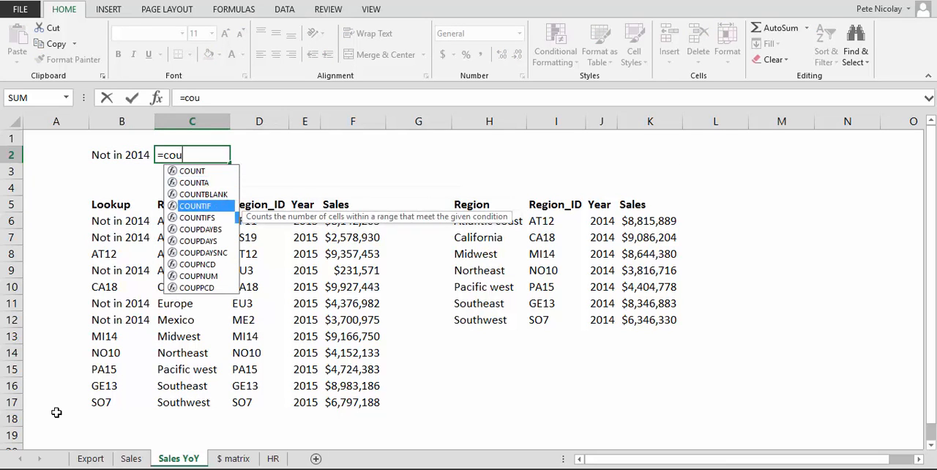
{"action": "key", "text": "Tab"}
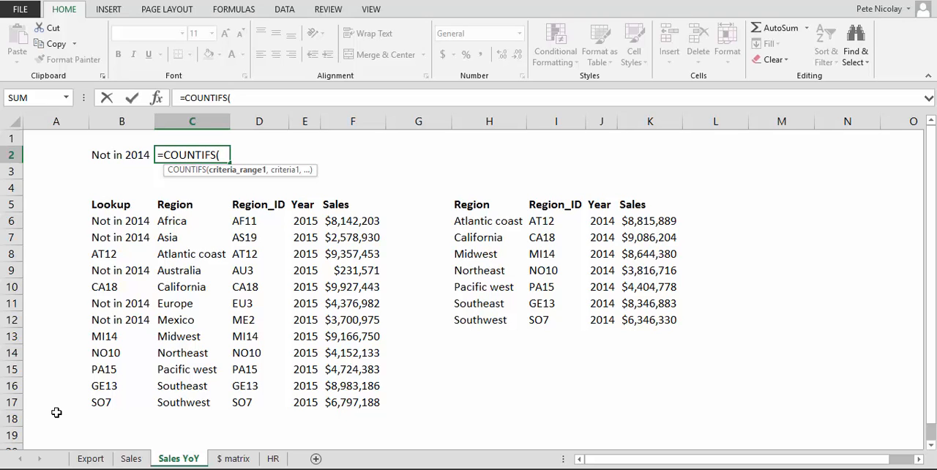
{"action": "key", "text": "Left"}
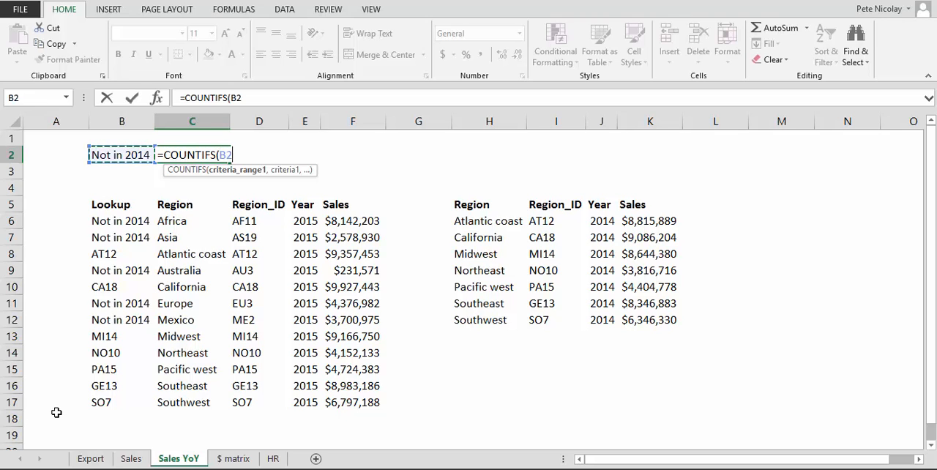
{"action": "key", "text": "Down"}
{"action": "key", "text": "Down"}
{"action": "key", "text": "Down"}
{"action": "key", "text": "Down"}
{"action": "key", "text": "ctrl+shift+Down"}
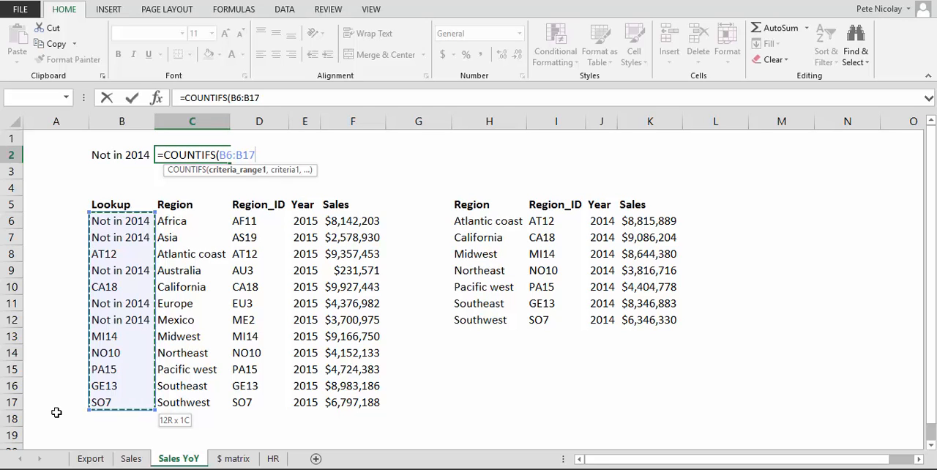
{"action": "type", "text": ","}
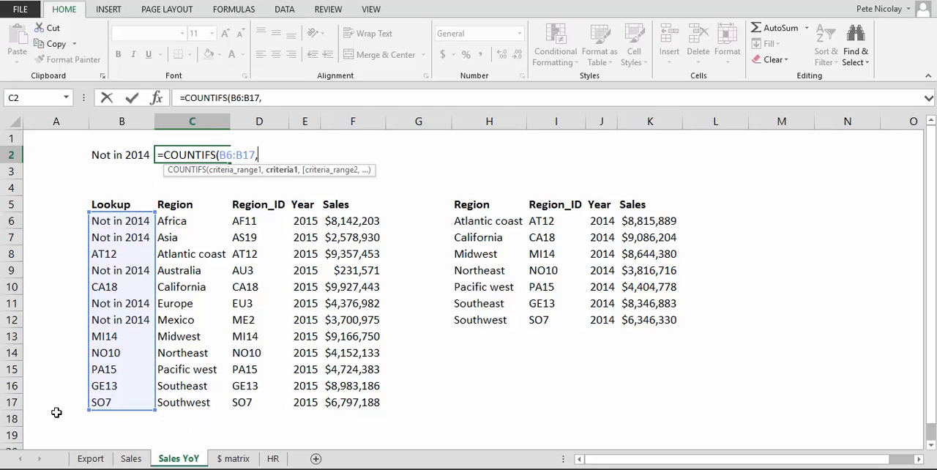
{"action": "key", "text": "Left"}
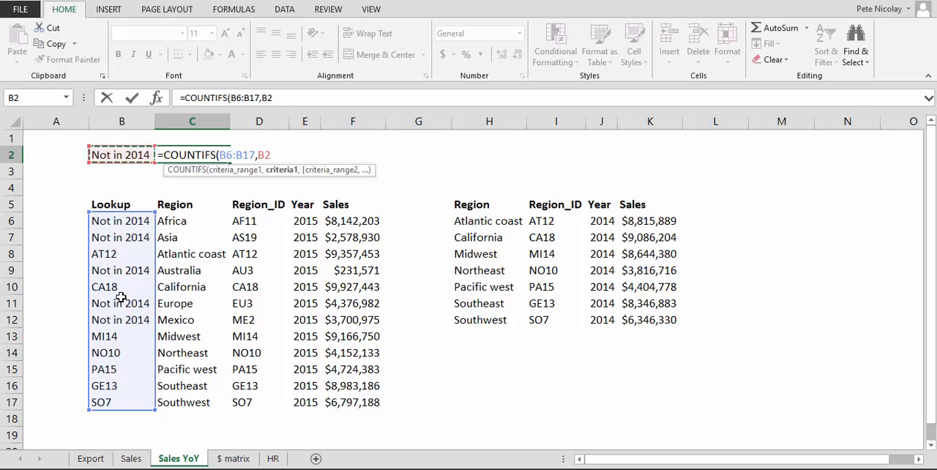
{"action": "type", "text": ")"}
{"action": "key", "text": "Return"}
{"action": "key", "text": "Up"}
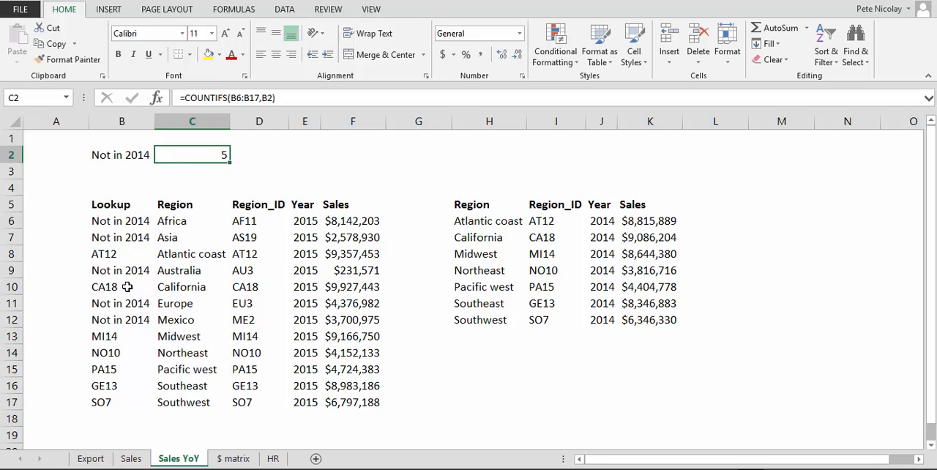
{"action": "key", "text": "ctrl+b"}
{"action": "key", "text": "Down"}
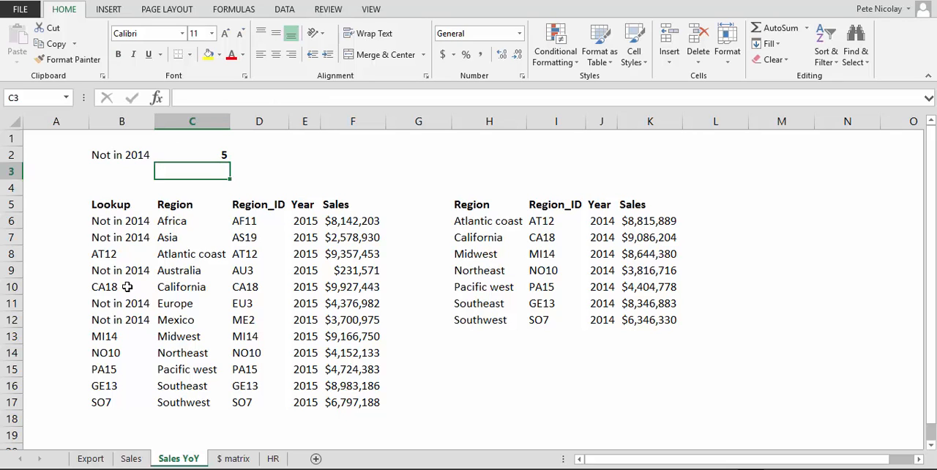
Step: Review the Year columns E and J, the count in C2 and the unmatched regions in C6:C7
{"action": "left_click", "coordinate": [311, 119]}
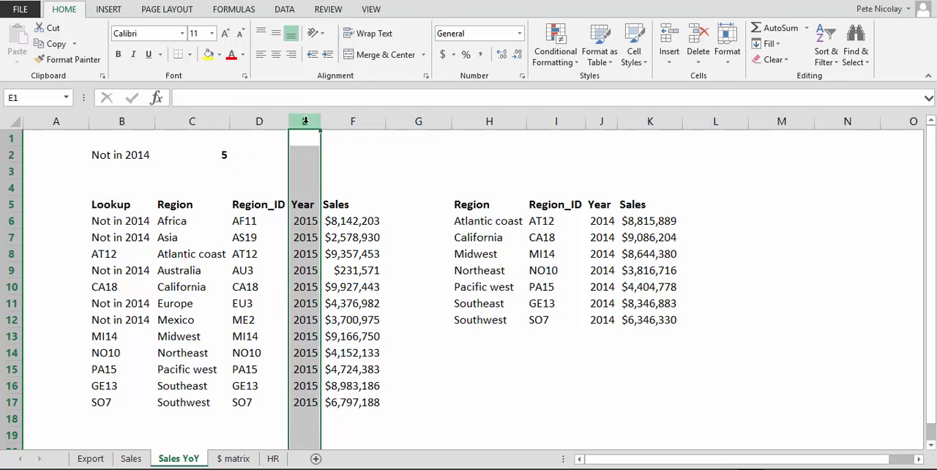
{"action": "left_click", "coordinate": [601, 120]}
{"action": "left_click", "coordinate": [219, 152]}
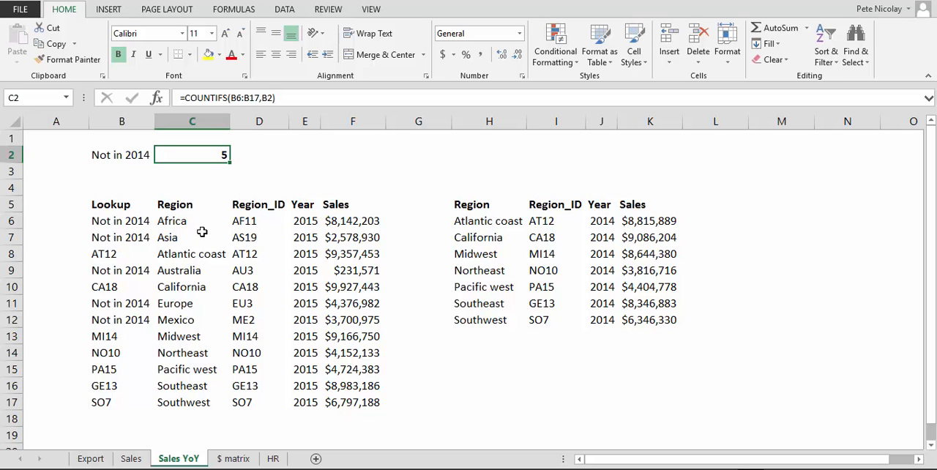
{"action": "left_click_drag", "start_coordinate": [169, 219], "coordinate": [167, 237]}
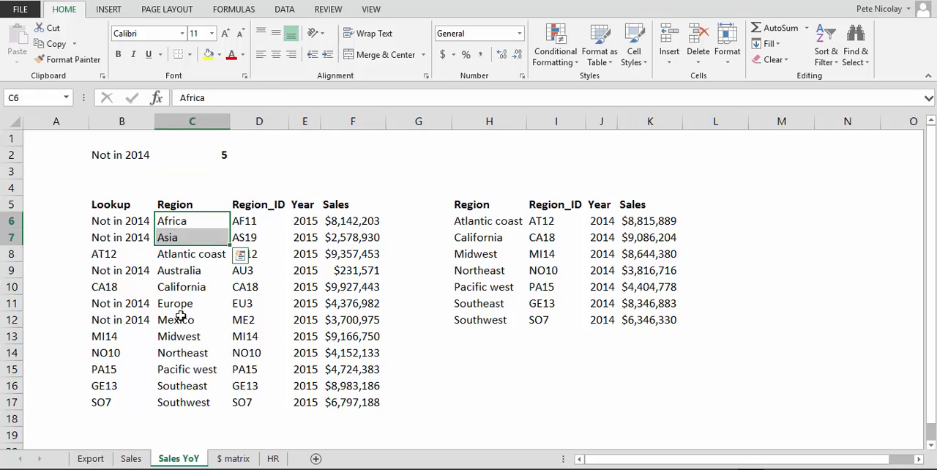
{"action": "left_click", "coordinate": [173, 219]}
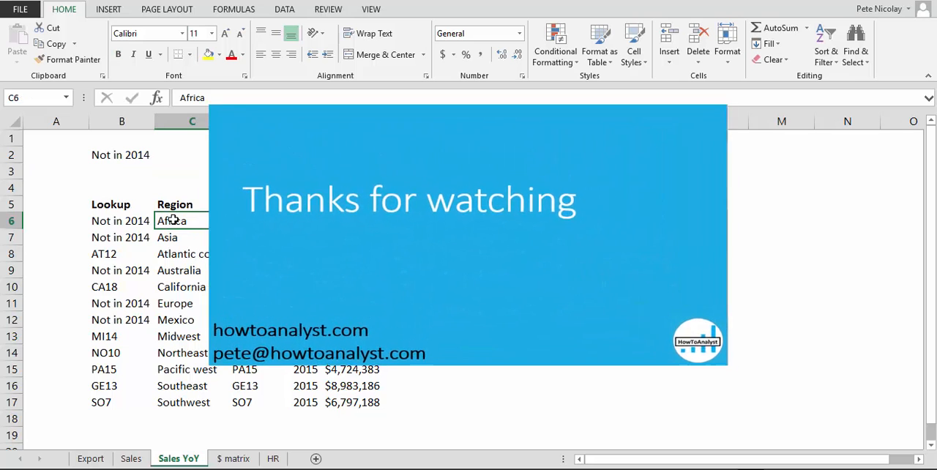